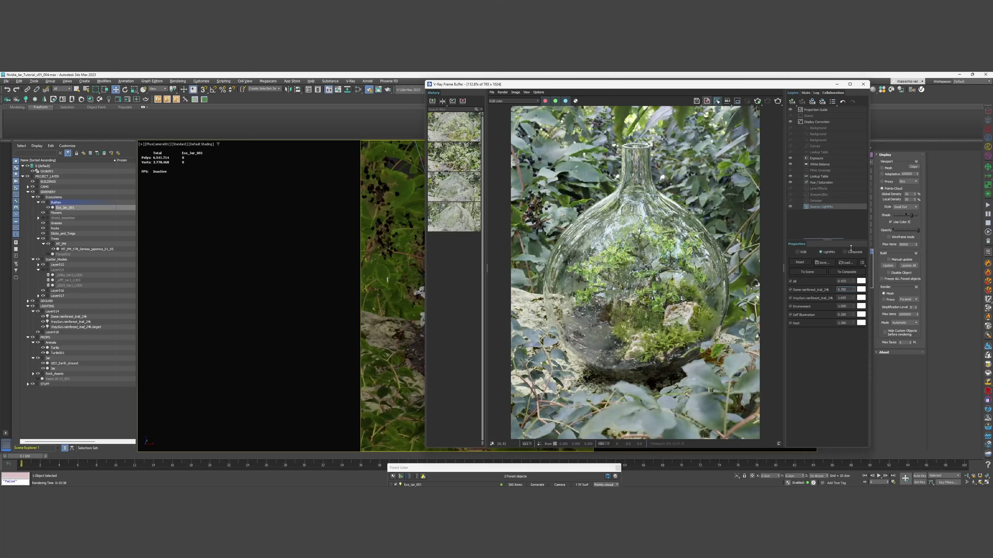
Set the dome light's intensity to 0.33 in the Source LightMix layer and raise the Self Illumination intensity.
text(0.33)
key(Return)
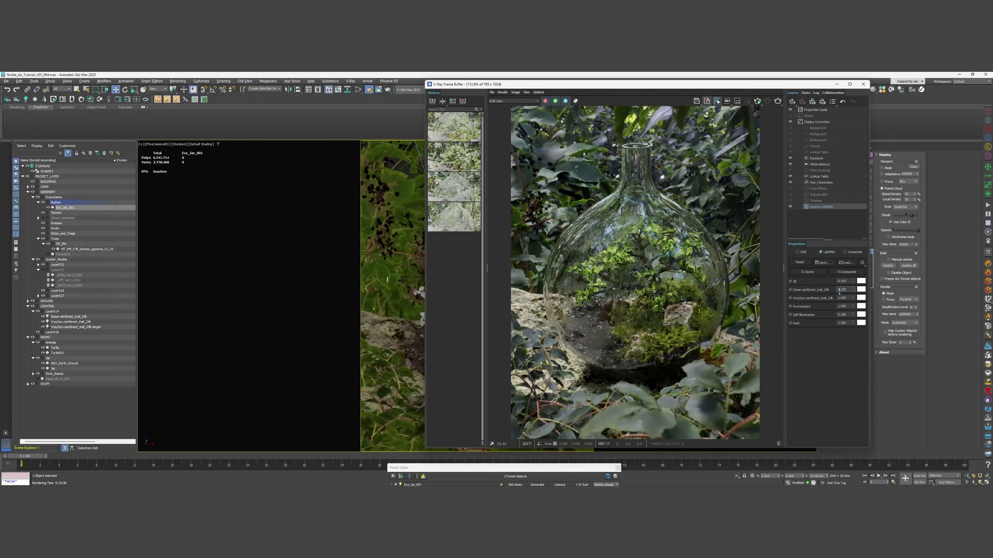
click(790, 315)
drag(853, 316, 840, 223)
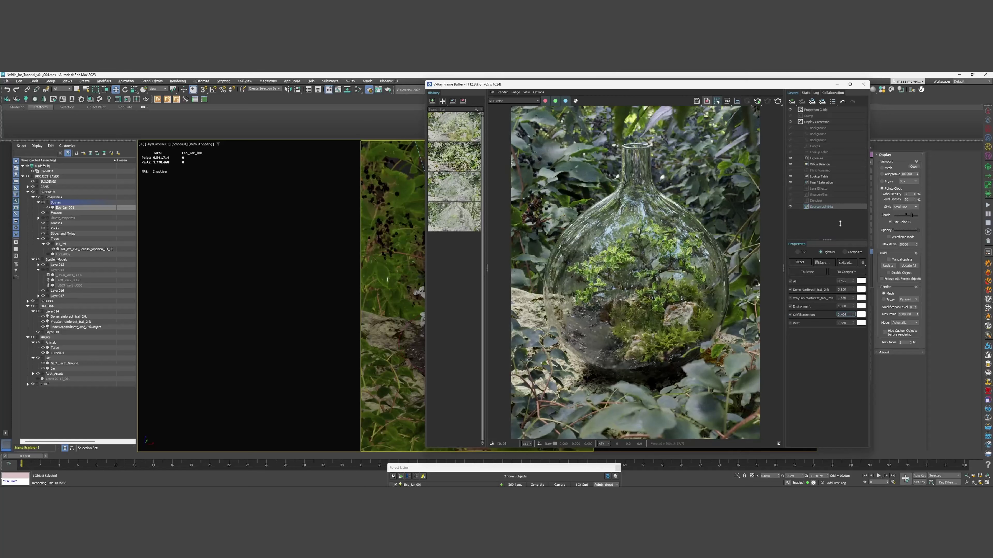
drag(833, 174, 684, 226)
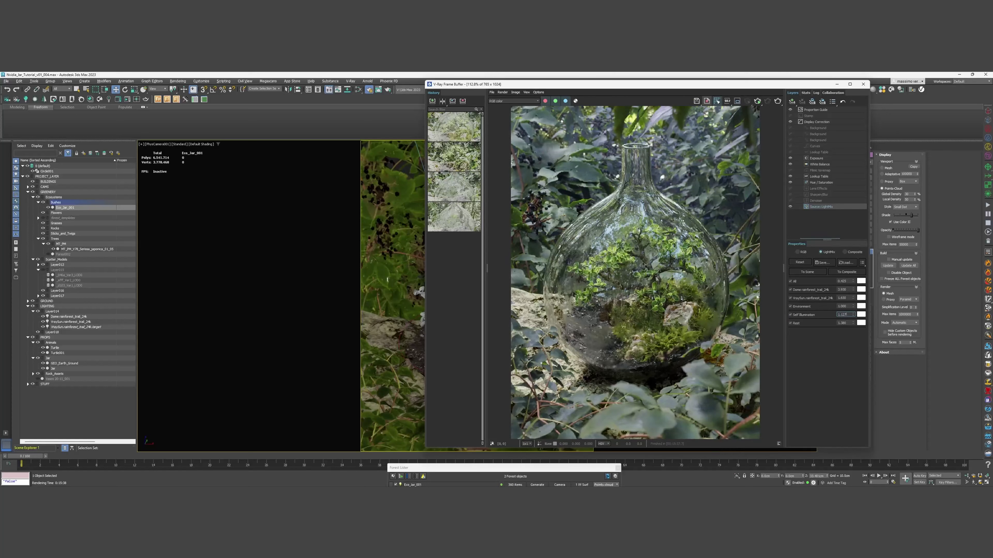
drag(853, 315, 801, 329)
Tint the Self Illumination contribution warm orange in the LightMix and reduce its intensity.
click(861, 315)
click(822, 385)
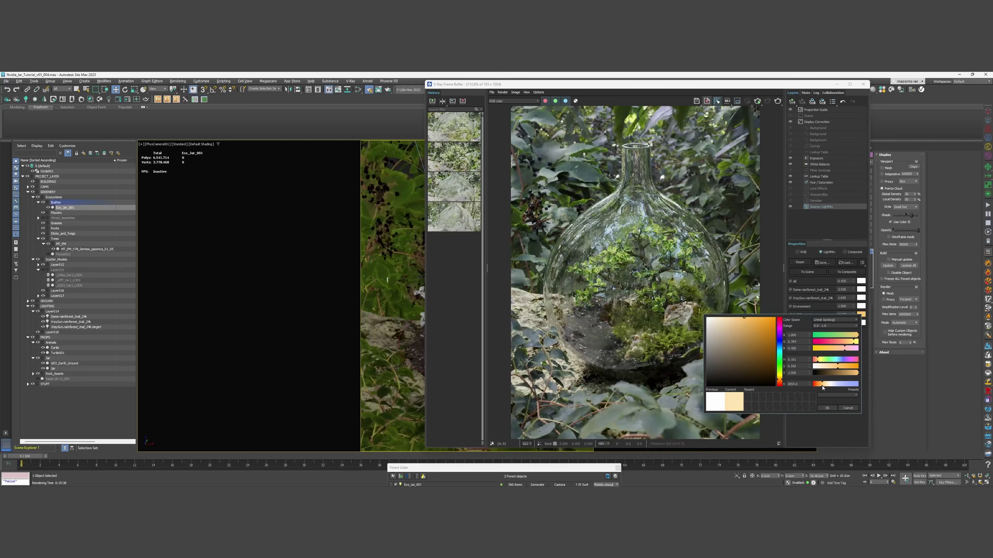
drag(822, 386, 820, 390)
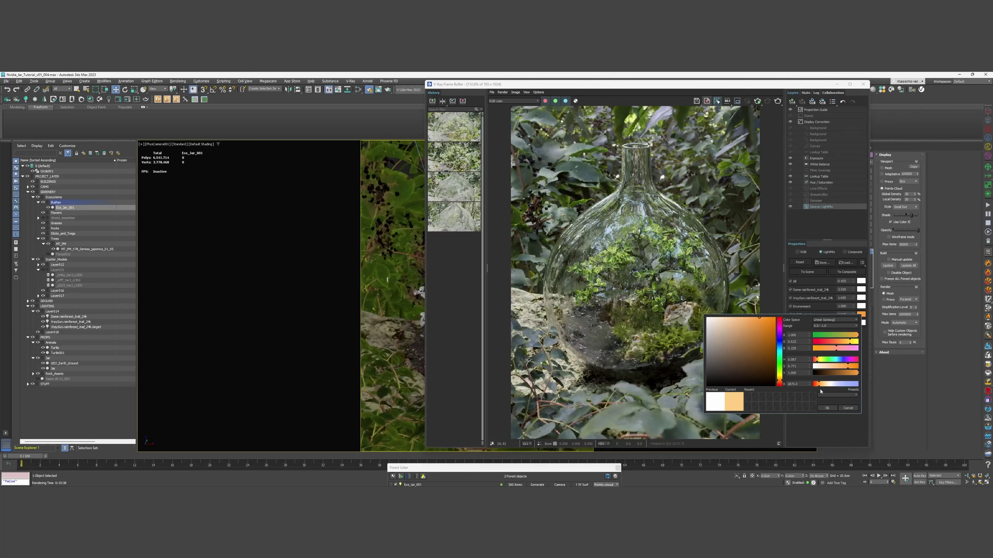
click(827, 408)
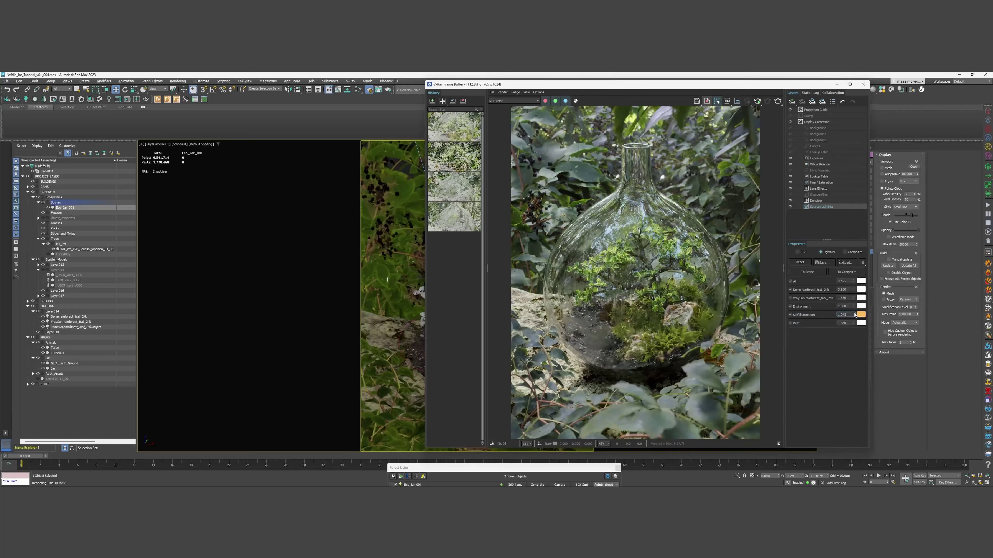
drag(855, 315, 822, 325)
Examine the tree, moss and soil inside the jar up close in the render, and minimise the frame buffer.
scroll(632, 415, up, 5)
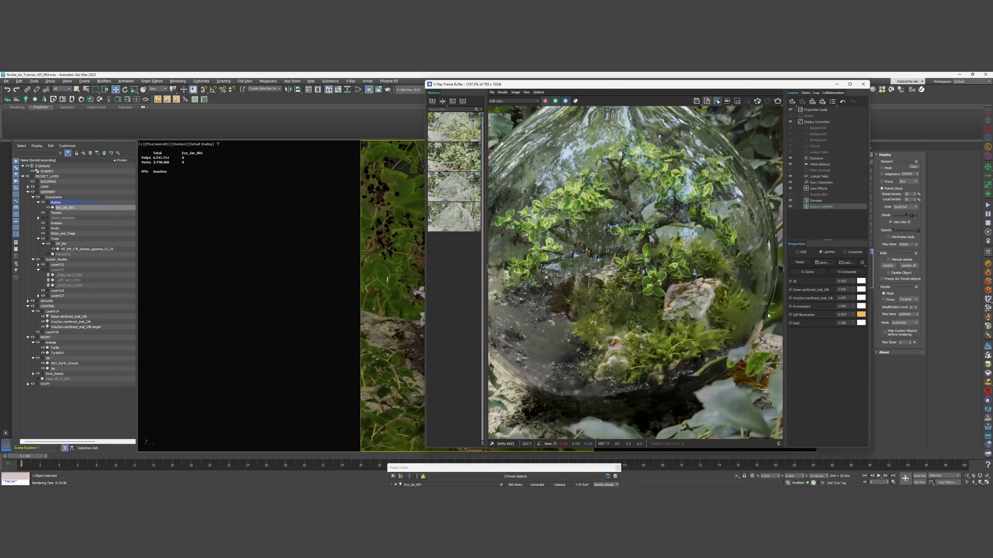
scroll(538, 306, up, 2)
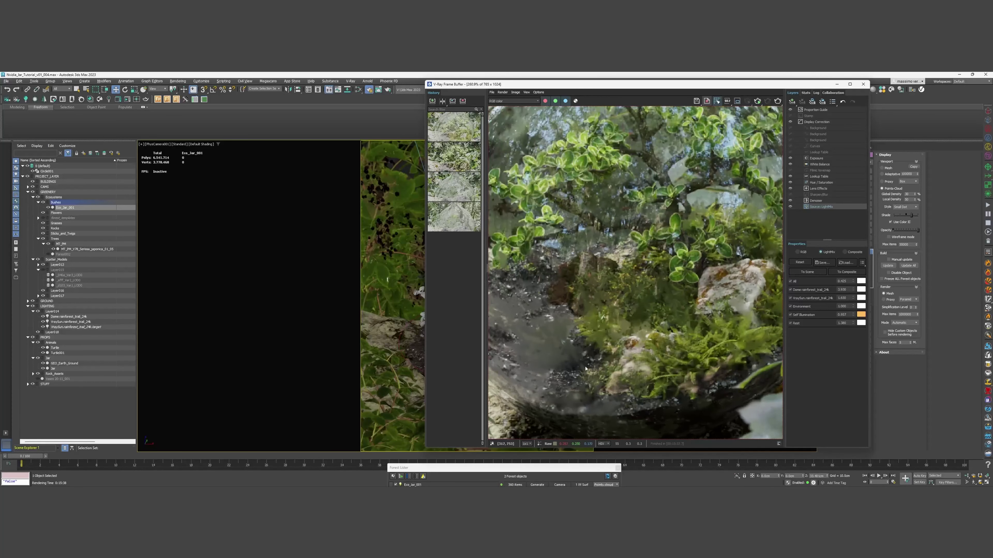
middle_drag(557, 383, 621, 427)
scroll(621, 423, down, 4)
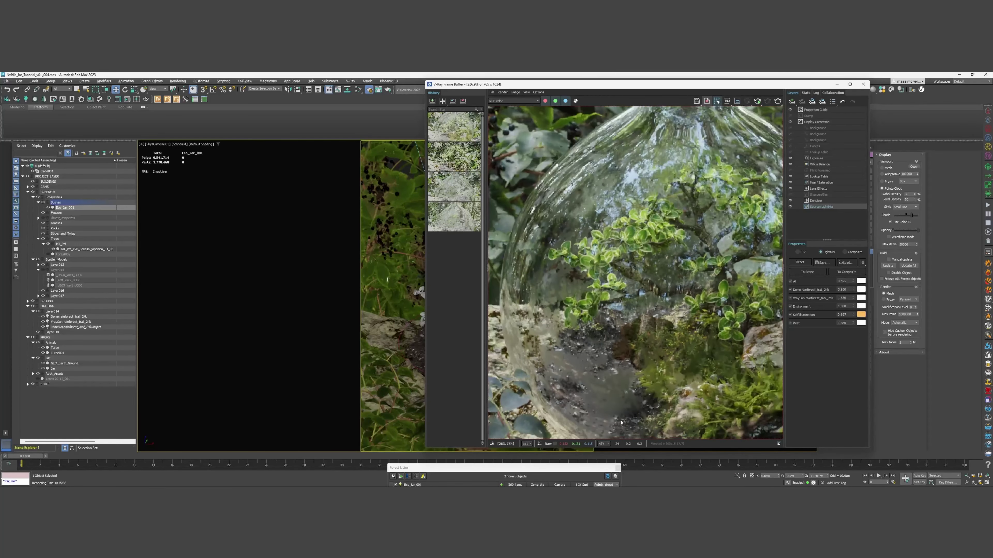
scroll(684, 314, down, 3)
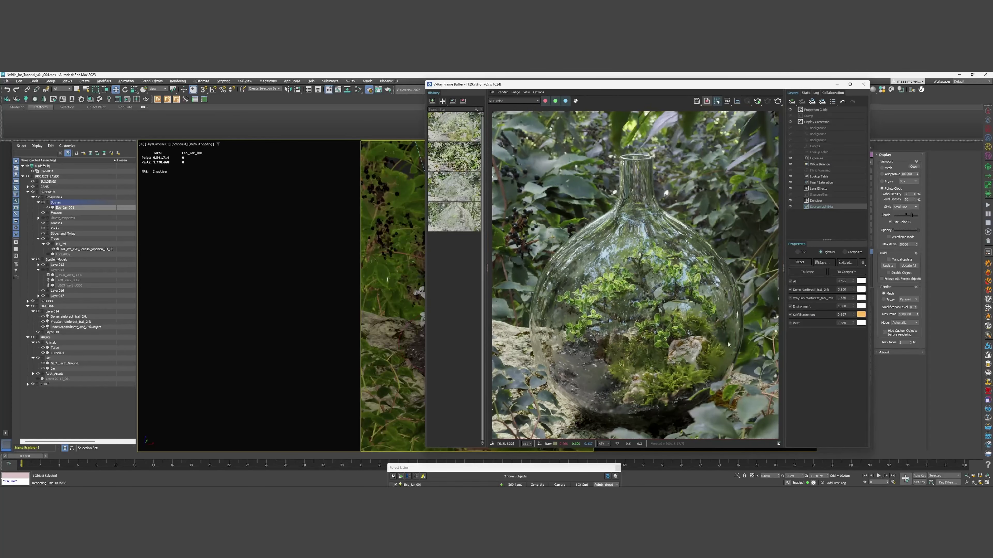
click(839, 85)
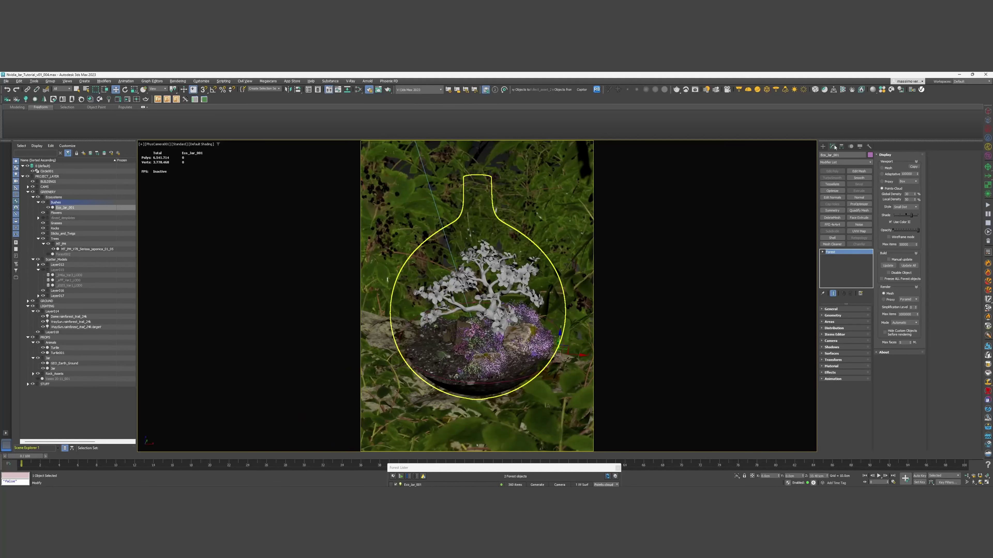
Reduce the Global Scale of the Eco_Jar_001 scatter's plants and raise the Global Density of its point-cloud display.
click(859, 147)
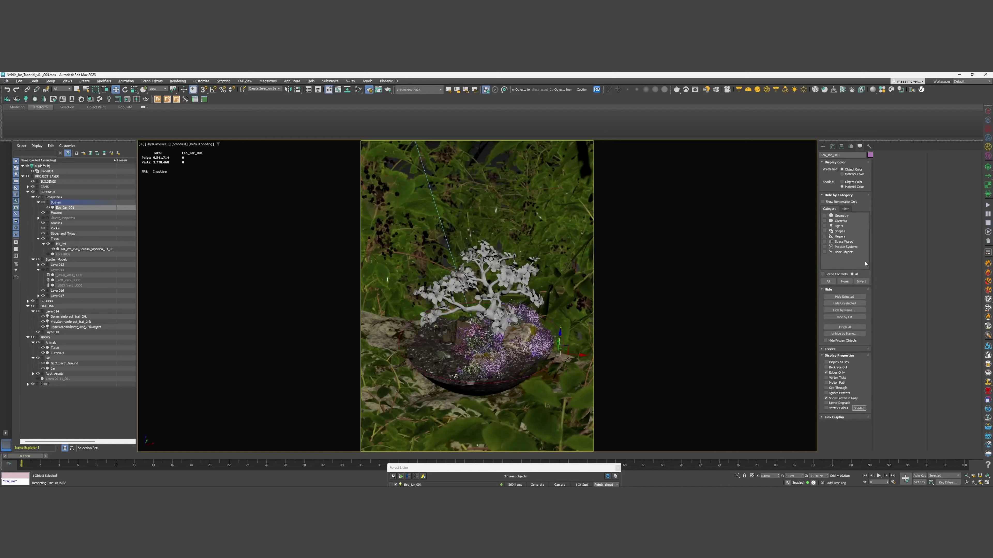
click(832, 146)
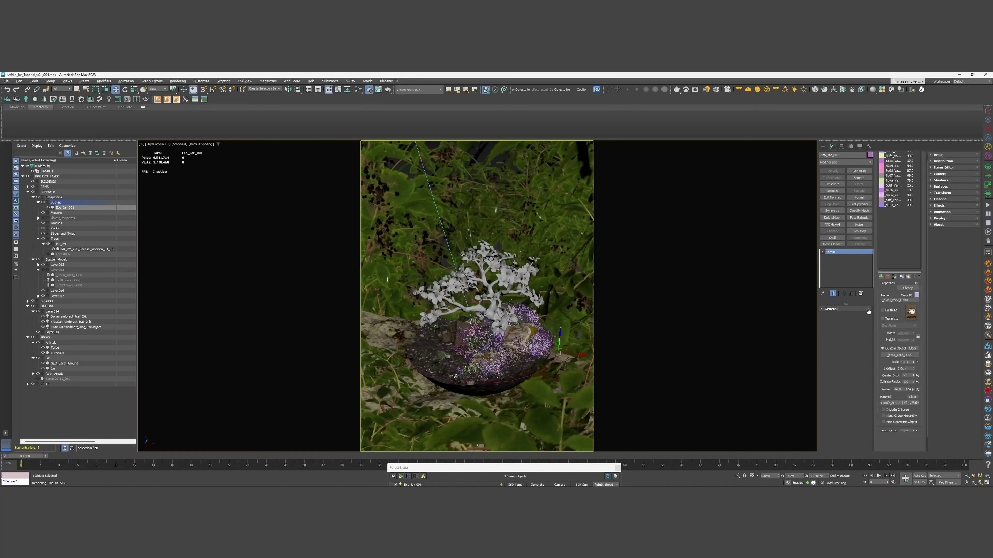
drag(913, 433, 913, 437)
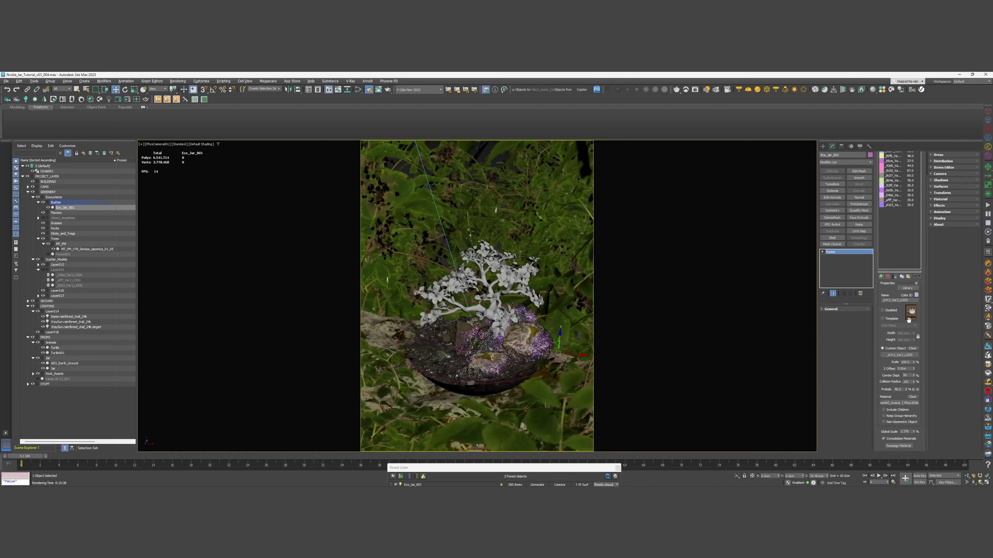
click(939, 218)
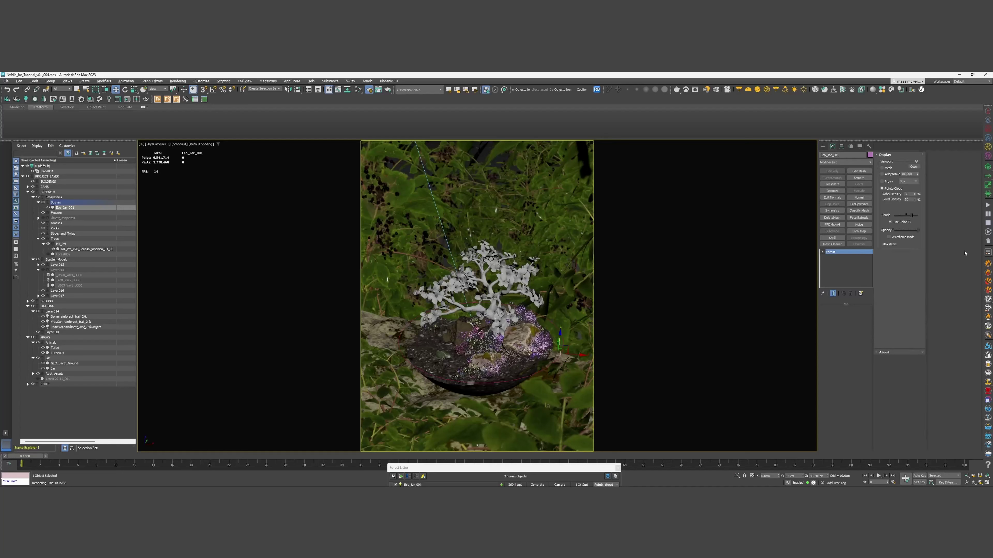
drag(915, 194, 901, 149)
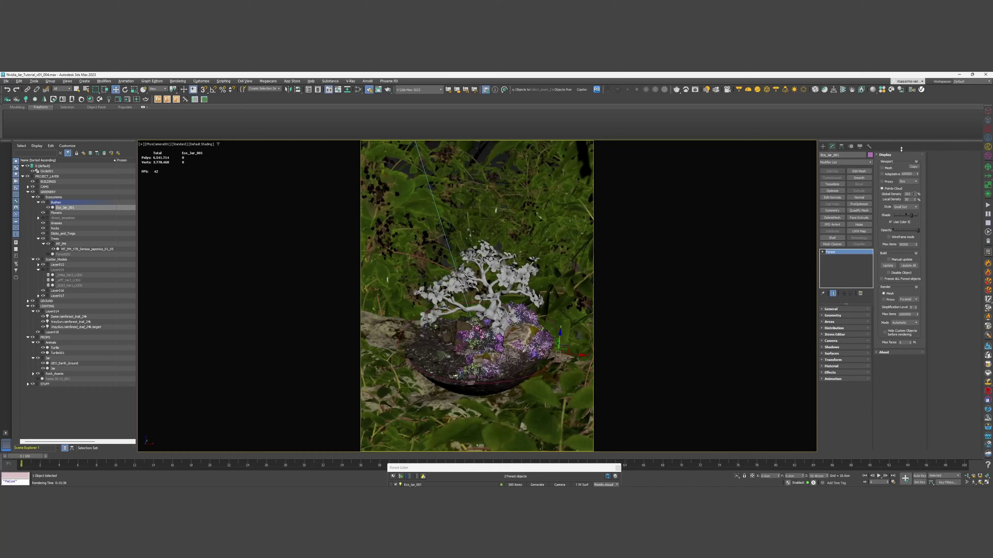
Move the circle area below the rock areas in Eco_Jar_001's area list and adjust the Include distance of its scale falloff.
click(843, 329)
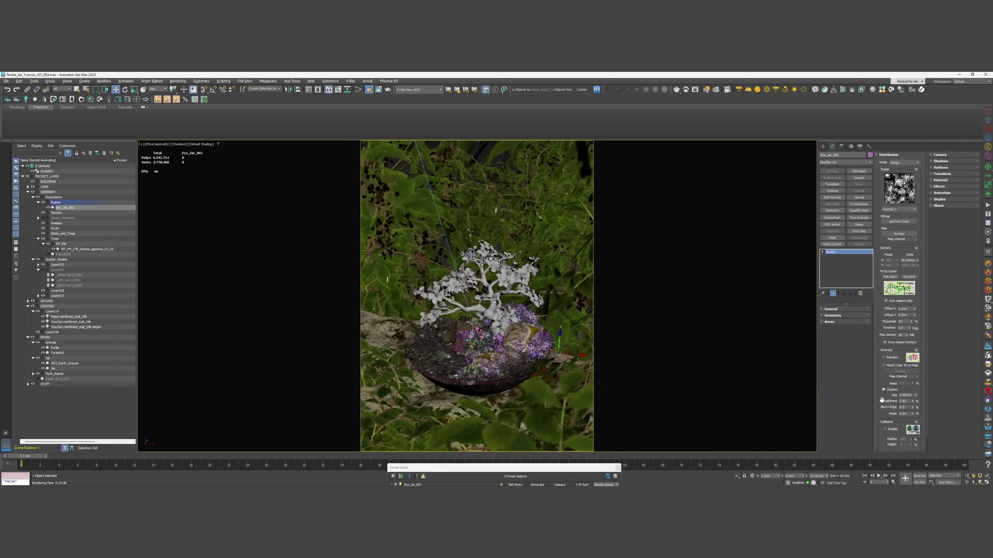
click(831, 322)
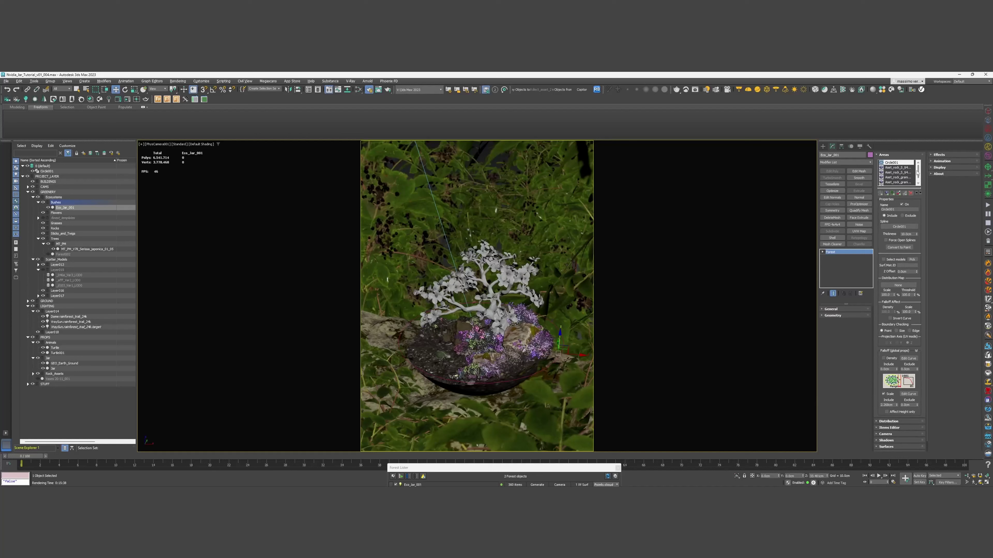
click(920, 193)
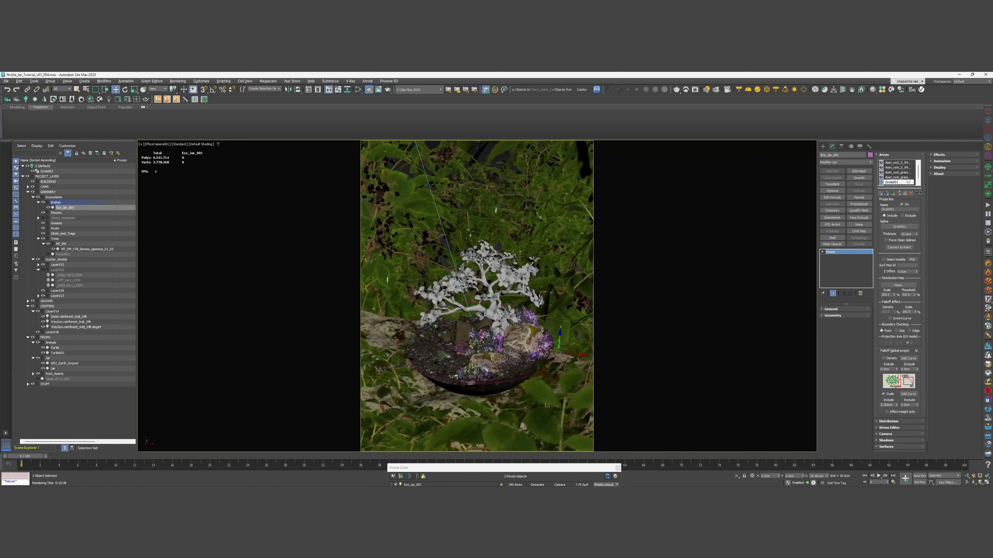
scroll(917, 182, down, 1)
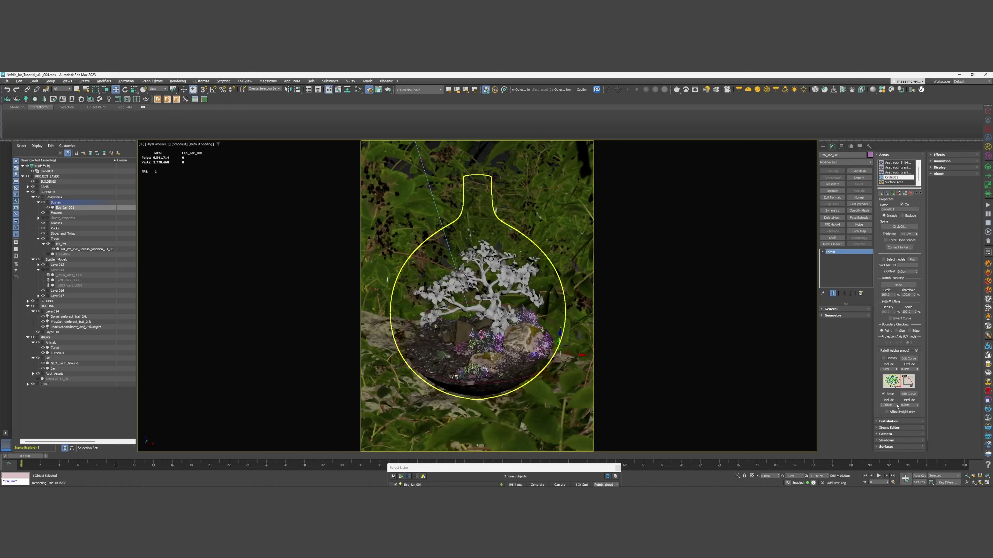
mouse_move(897, 406)
mouse_down()
mouse_move(891, 418)
mouse_move(887, 406)
mouse_up()
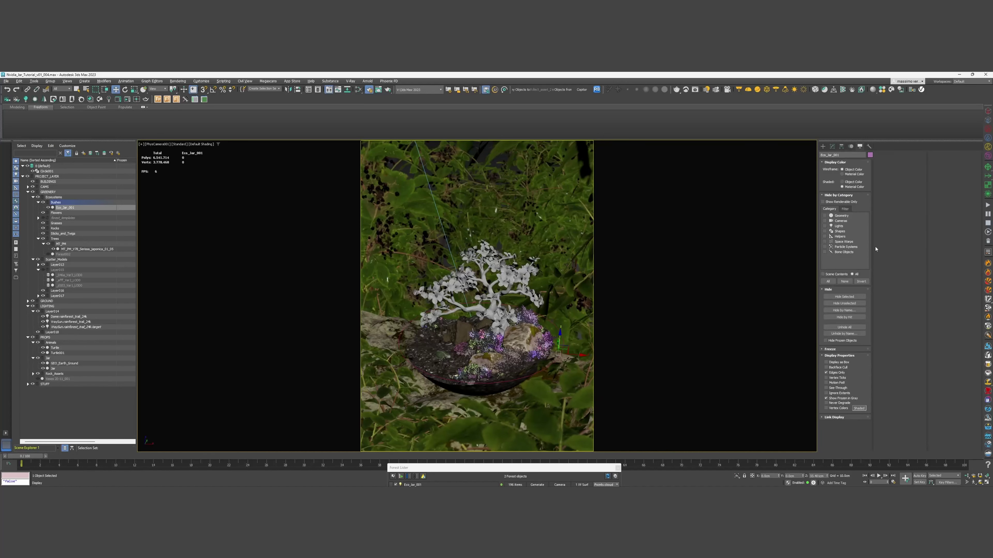
Shade the viewport objects by object color and readjust the Include distance of Eco_Jar_001's scale falloff.
click(842, 181)
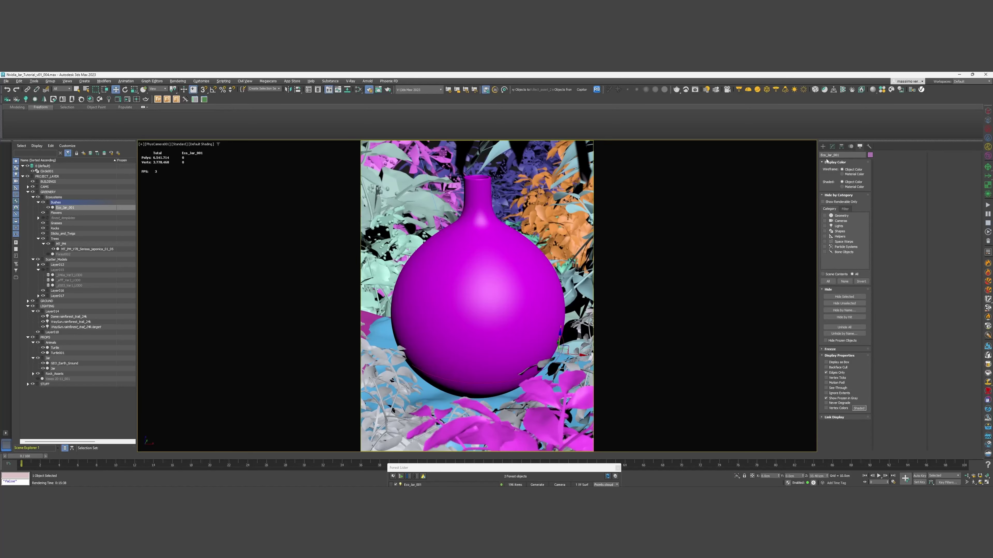
click(832, 147)
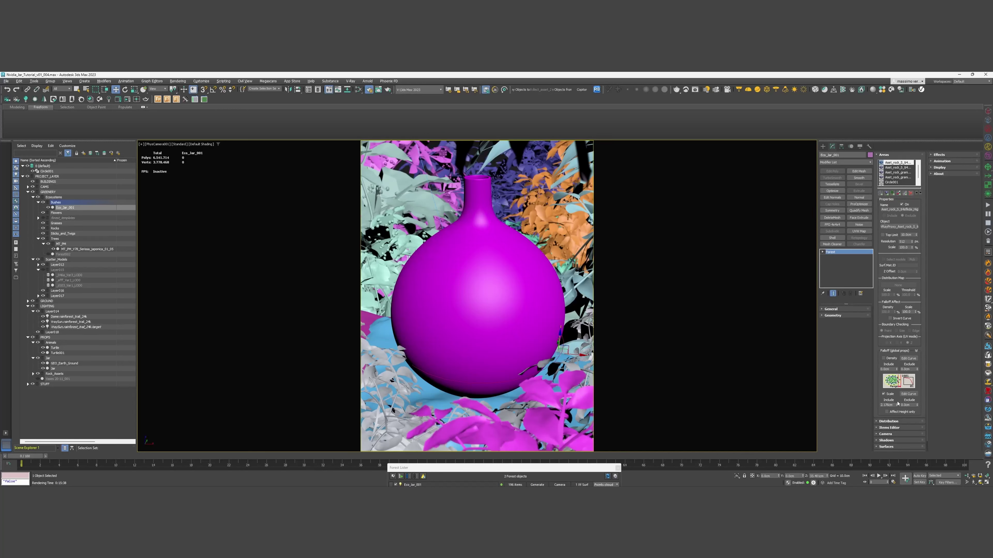
mouse_move(896, 405)
mouse_down()
mouse_move(889, 336)
mouse_move(896, 411)
mouse_up()
drag(886, 399, 887, 405)
Fine-tune the Global Scale of Eco_Jar_001's plants and return the shaded display to material color.
click(836, 315)
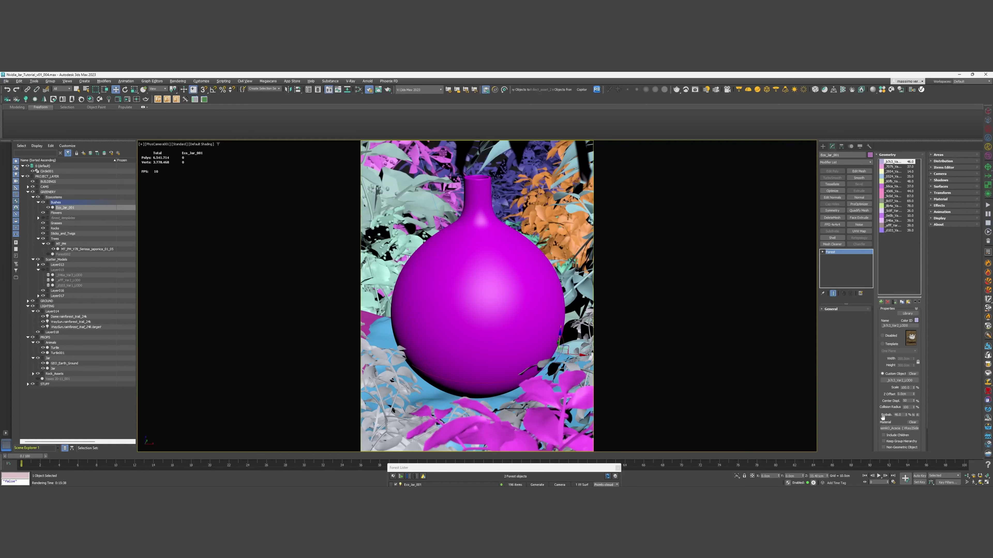
scroll(891, 323, down, 2)
drag(912, 431, 912, 419)
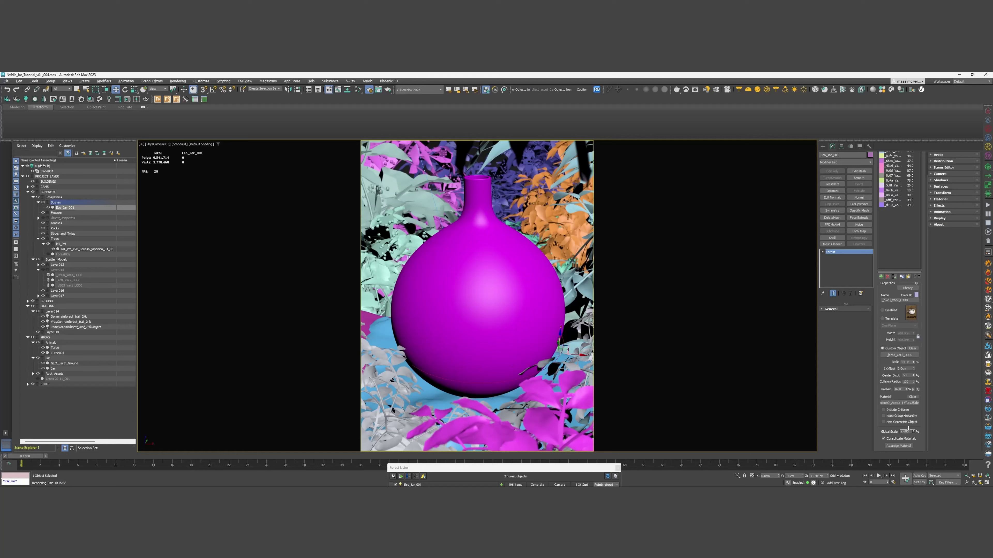
click(859, 146)
click(842, 187)
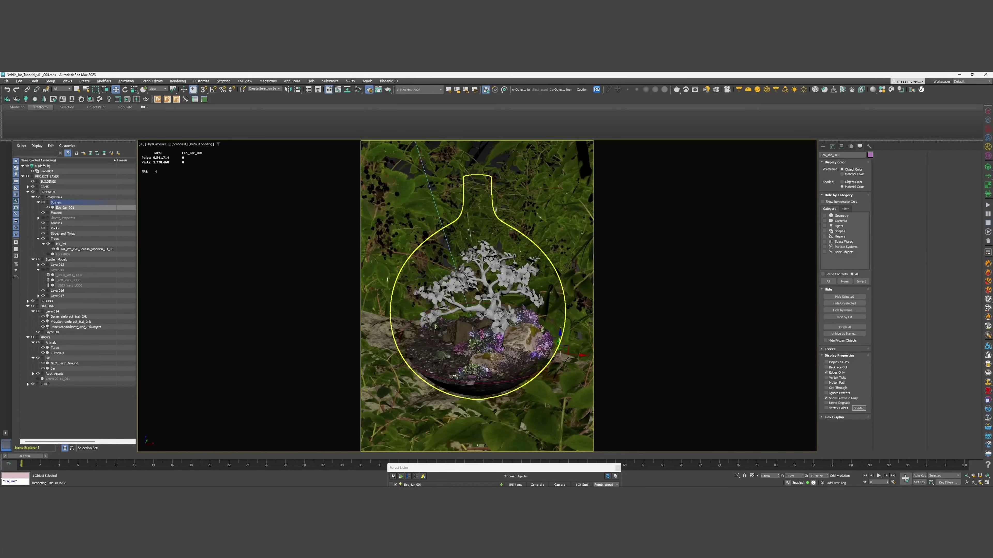
click(832, 146)
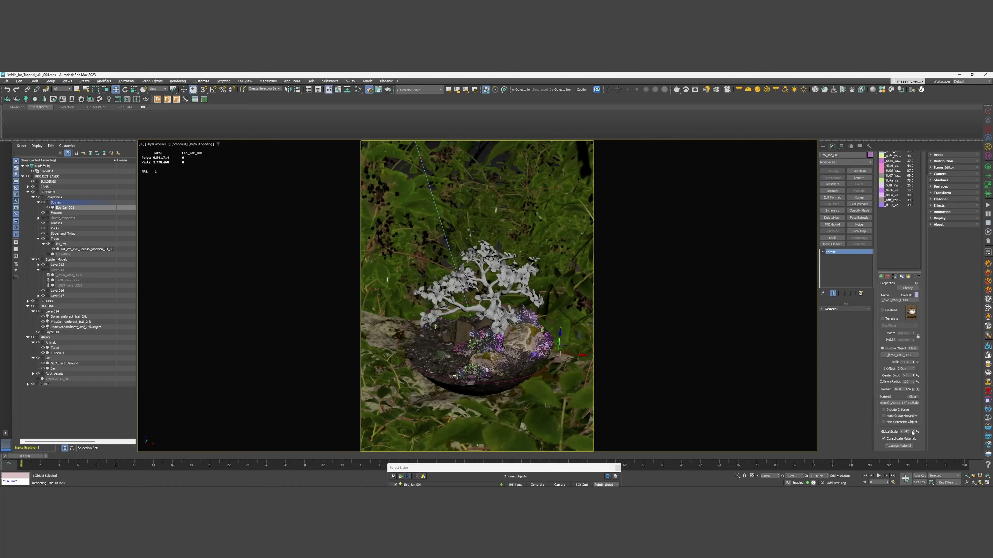
drag(914, 431, 914, 433)
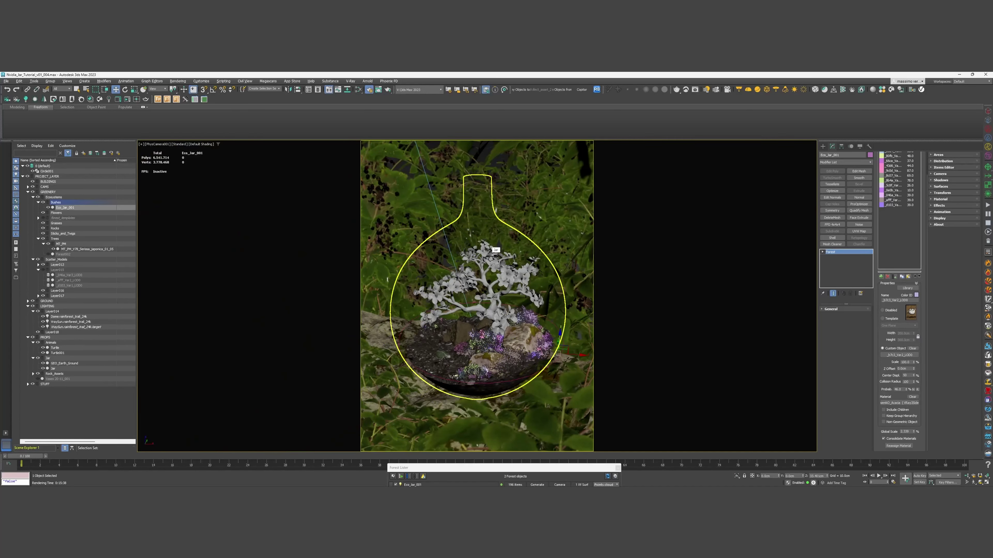
Try enlarging the Serissa japonica tree inside the jar, and undo the scaling.
click(488, 251)
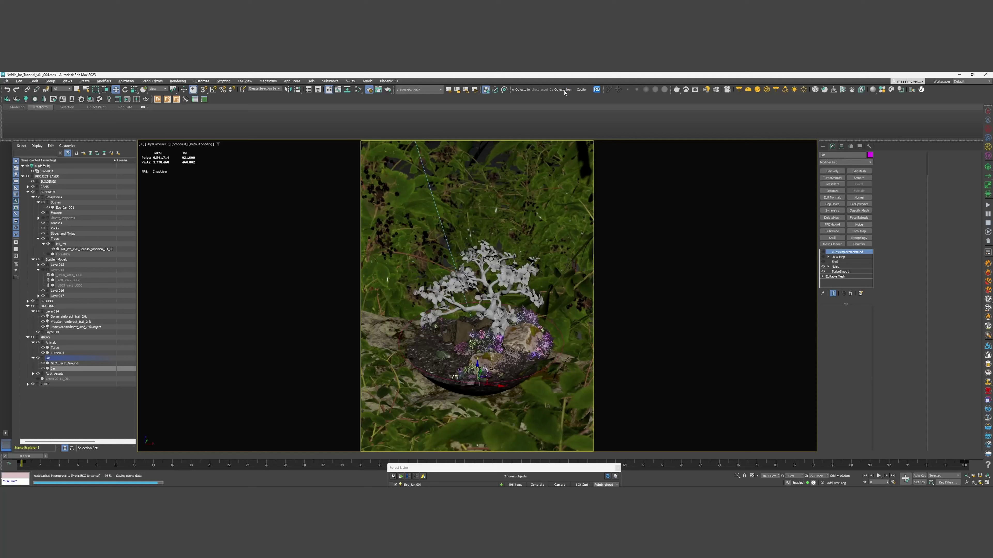
click(485, 281)
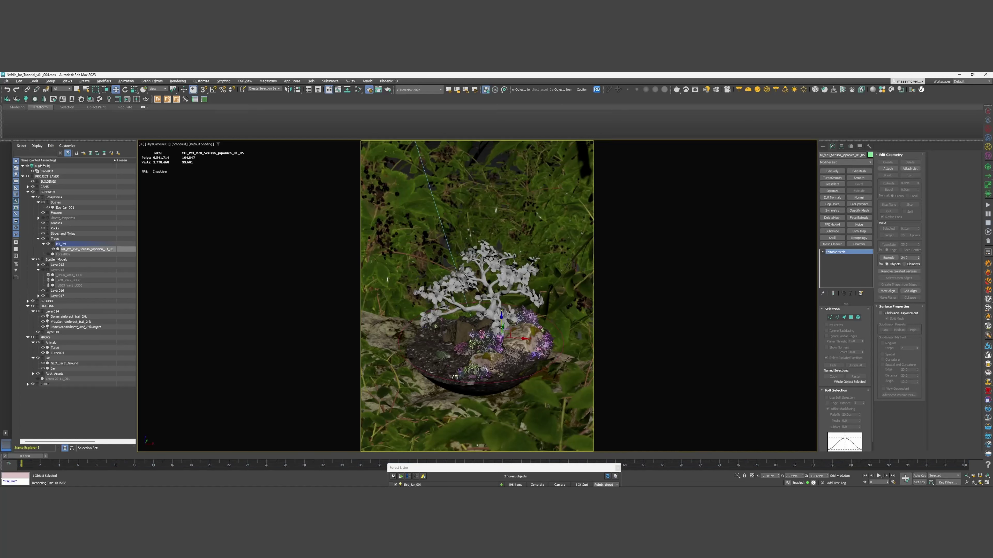
key(r)
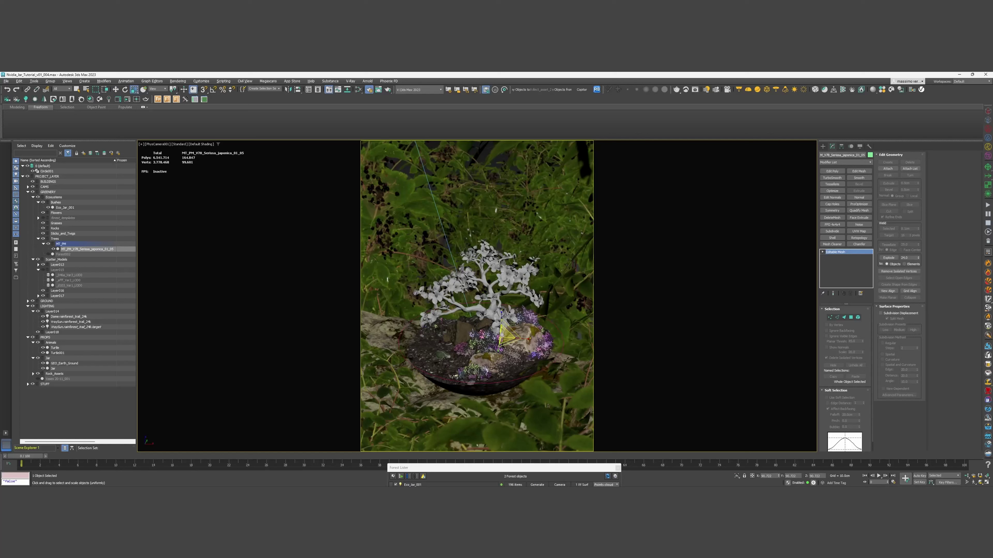
drag(502, 335, 502, 327)
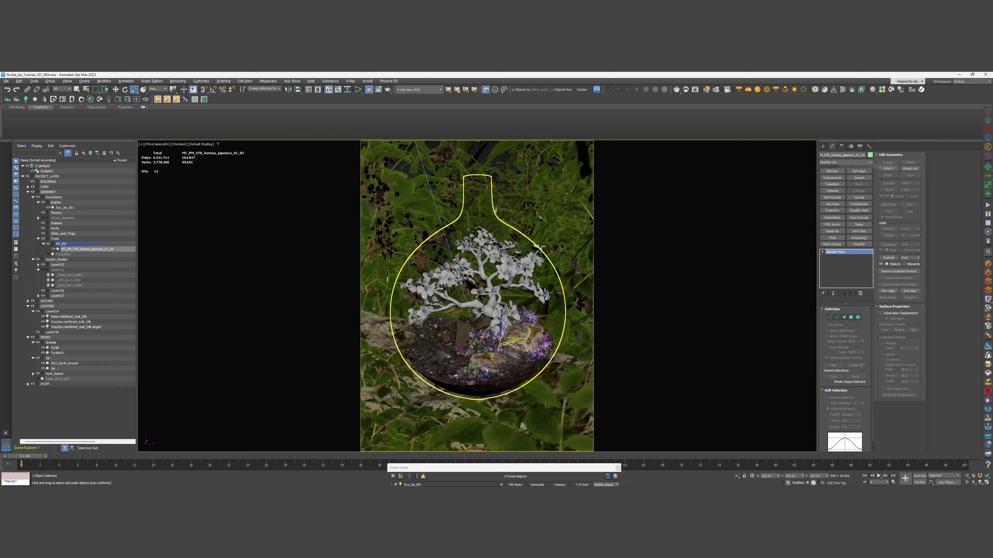
key(ctrl+z)
Move the Serissa japonica tree slightly lower inside the jar.
key(w)
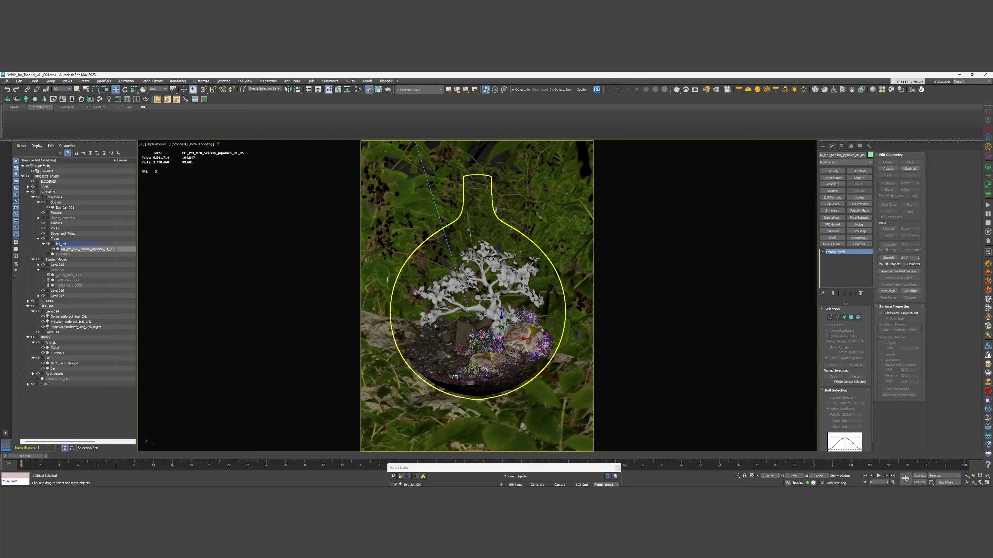
mouse_move(503, 323)
mouse_down()
mouse_move(503, 310)
mouse_move(506, 334)
mouse_up()
key(r)
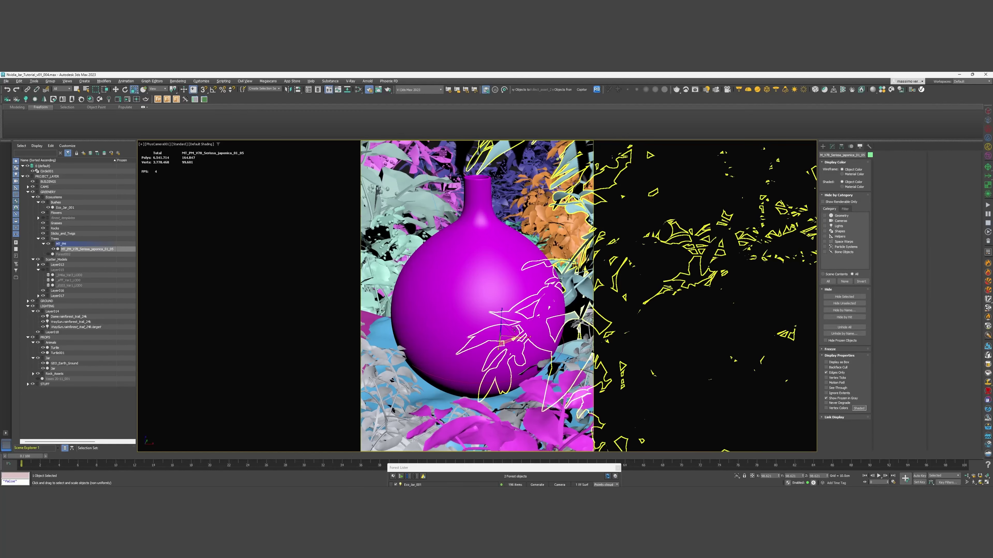
Switch to the multi-viewport layout and scale the tree down a little to fit the jar, judging it from above.
key(alt+w)
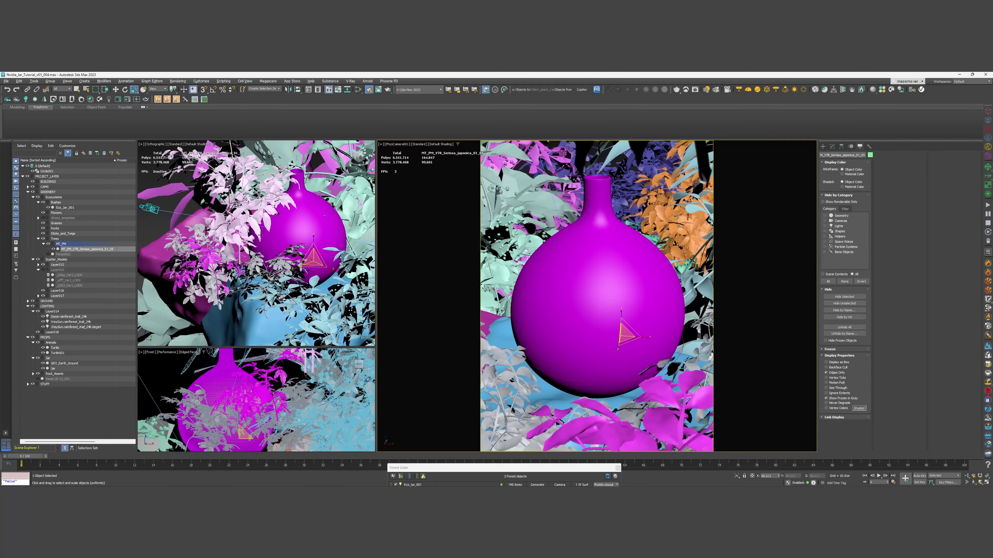
alt+middle_drag(255, 271, 274, 297)
scroll(274, 297, up, 4)
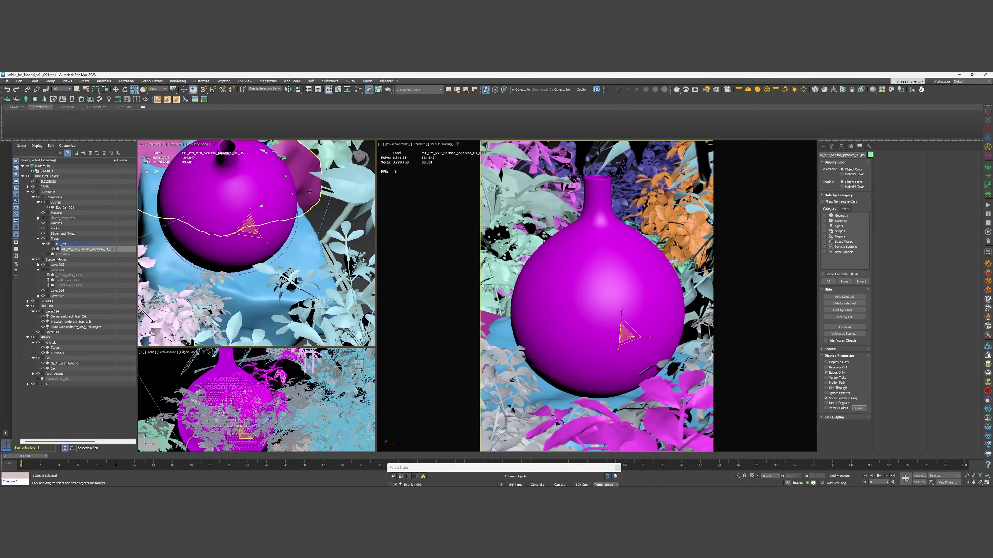
middle_drag(288, 160, 291, 220)
middle_drag(286, 174, 277, 245)
scroll(314, 220, down, 3)
drag(278, 235, 276, 240)
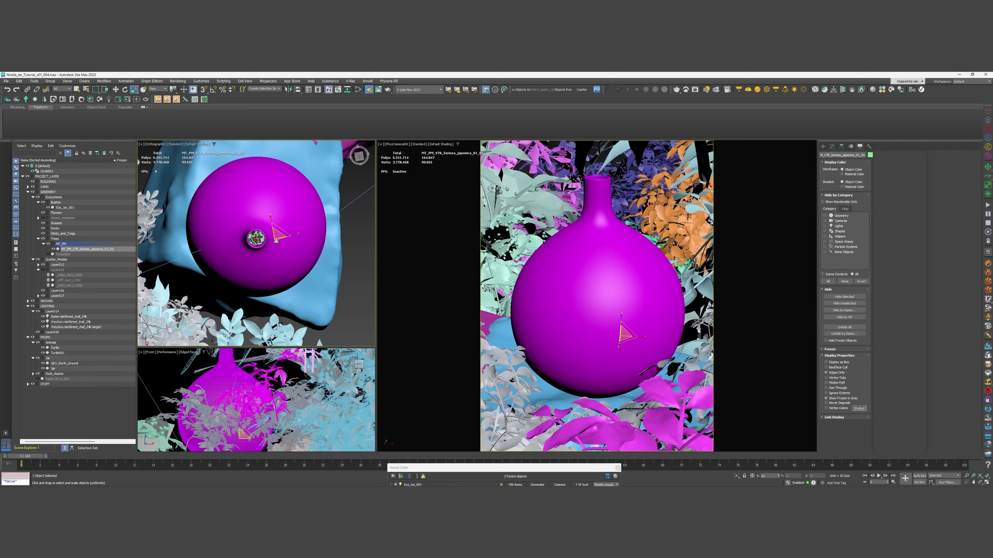
Return the shaded display to material color, then enlarge the tree and shift it across the soil.
click(852, 187)
key(r)
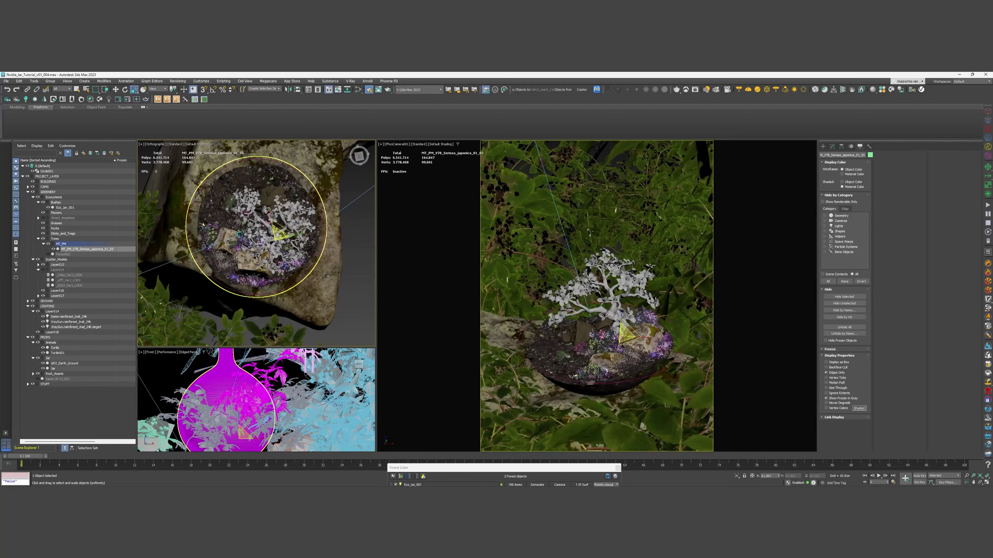
drag(281, 231, 280, 213)
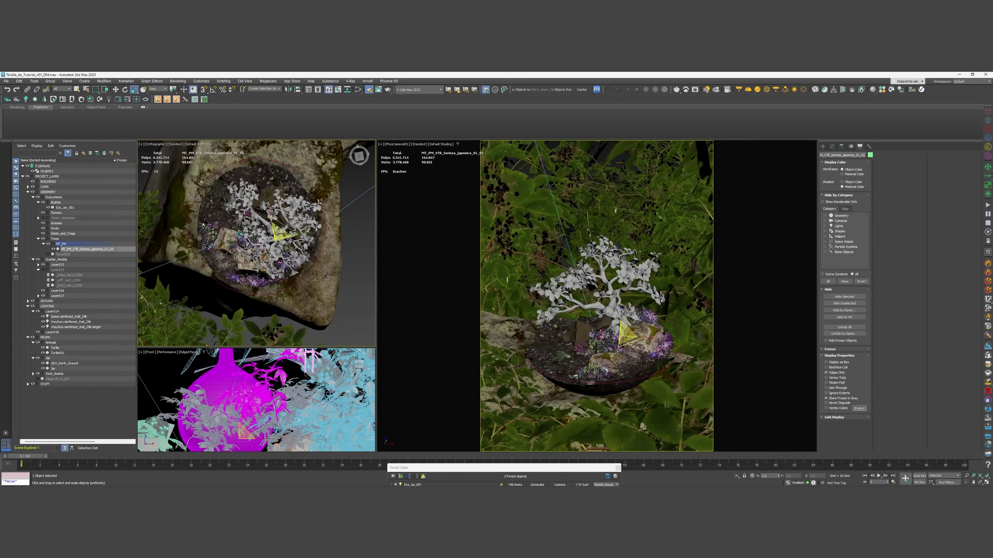
key(w)
mouse_move(286, 245)
mouse_down()
mouse_move(271, 225)
mouse_move(278, 243)
mouse_up()
key(r)
key(w)
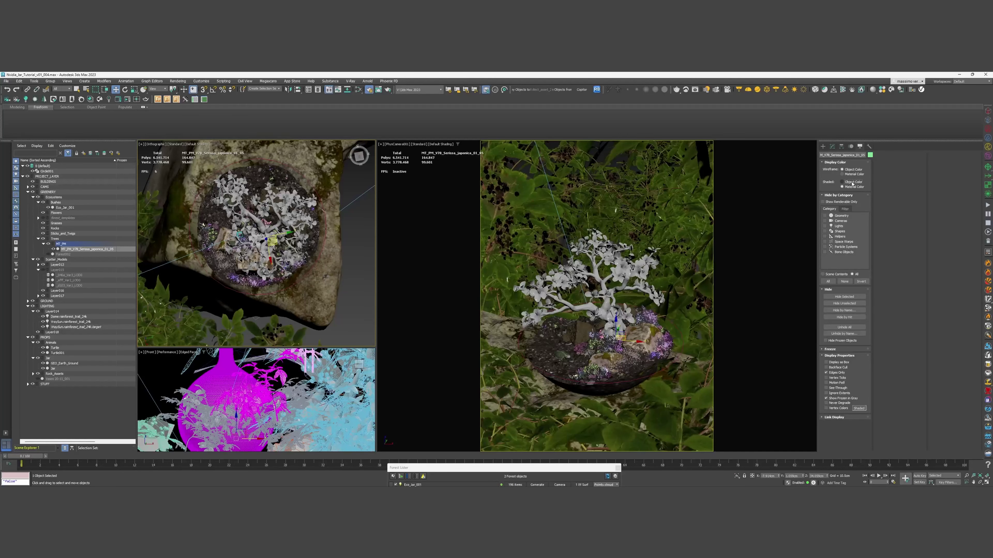
Shade the viewport objects by object color, then reposition the tree and scale it down until no foliage pokes through the jar.
click(852, 183)
drag(272, 249, 276, 246)
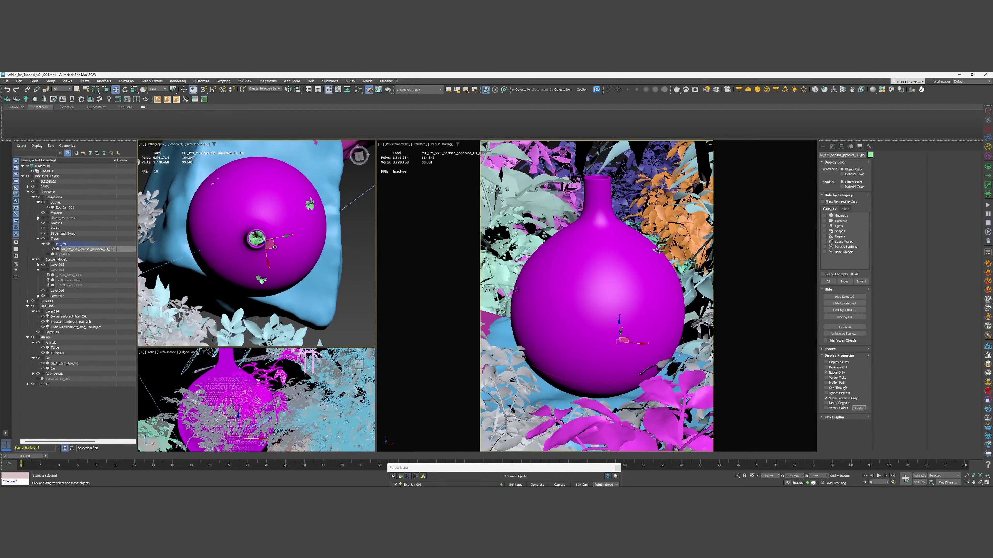
key(r)
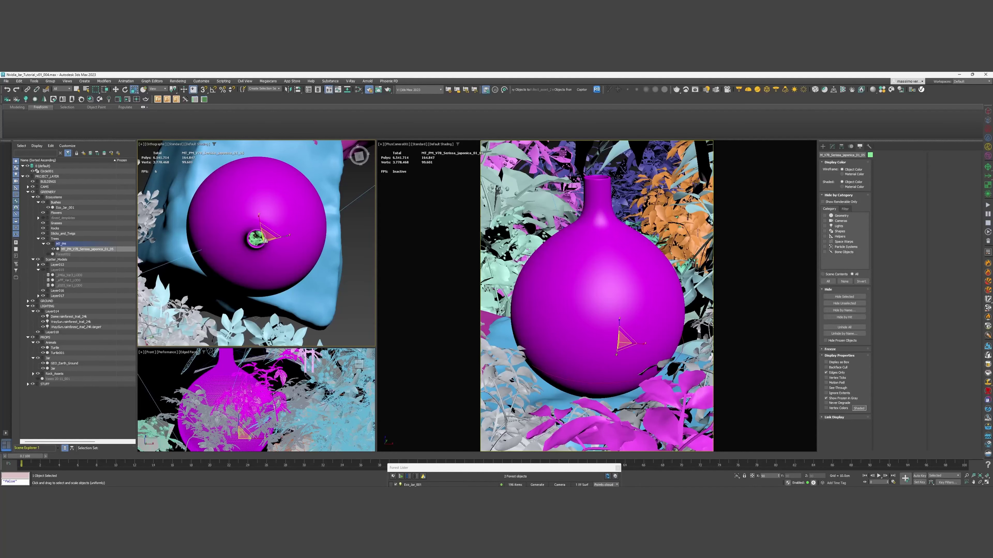
key(alt+w)
key(alt+w)
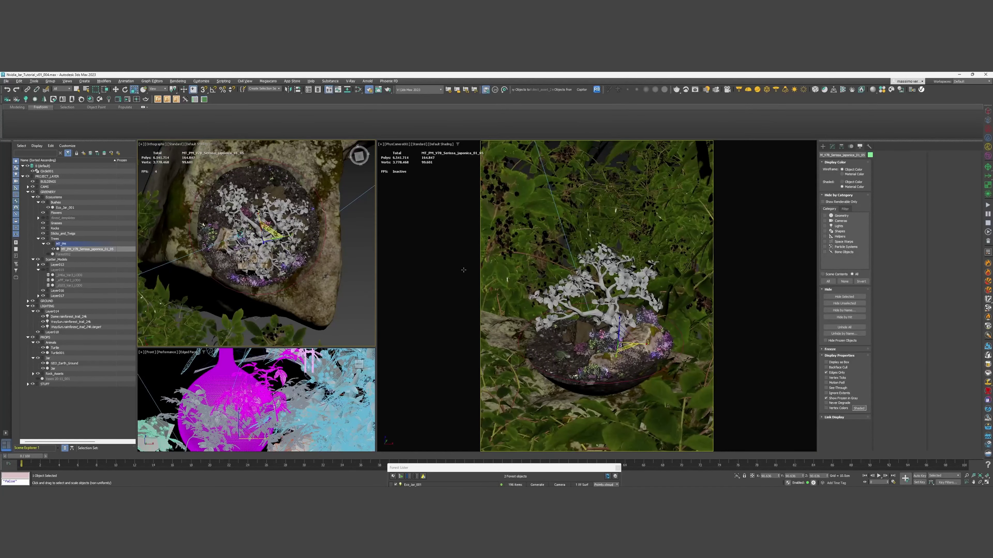
Hide the Scatter_Models layer to get an unobstructed close view of the terrarium's soil and tree.
alt+middle_drag(283, 233, 399, 187)
scroll(314, 261, up, 5)
alt+middle_drag(314, 261, 168, 301)
scroll(196, 275, down, 5)
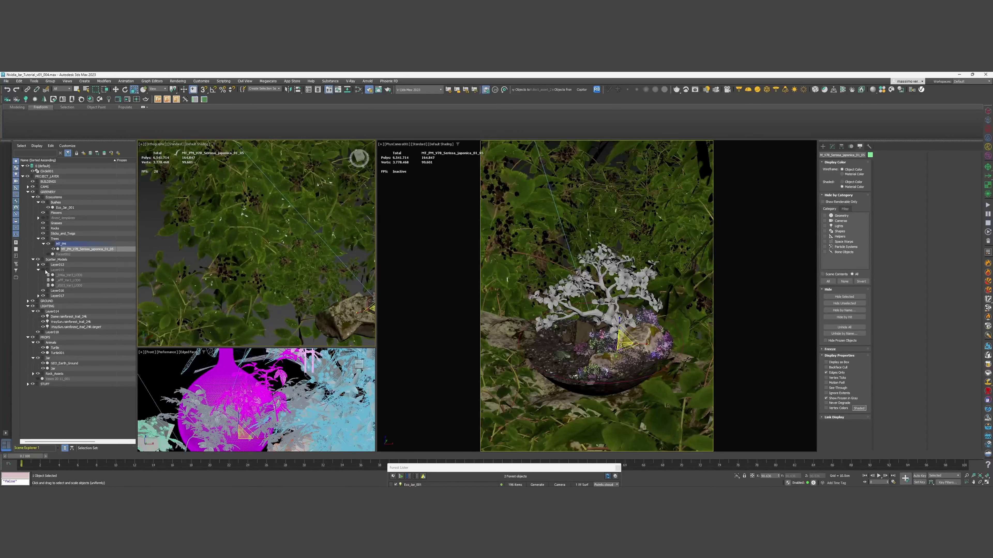
click(38, 260)
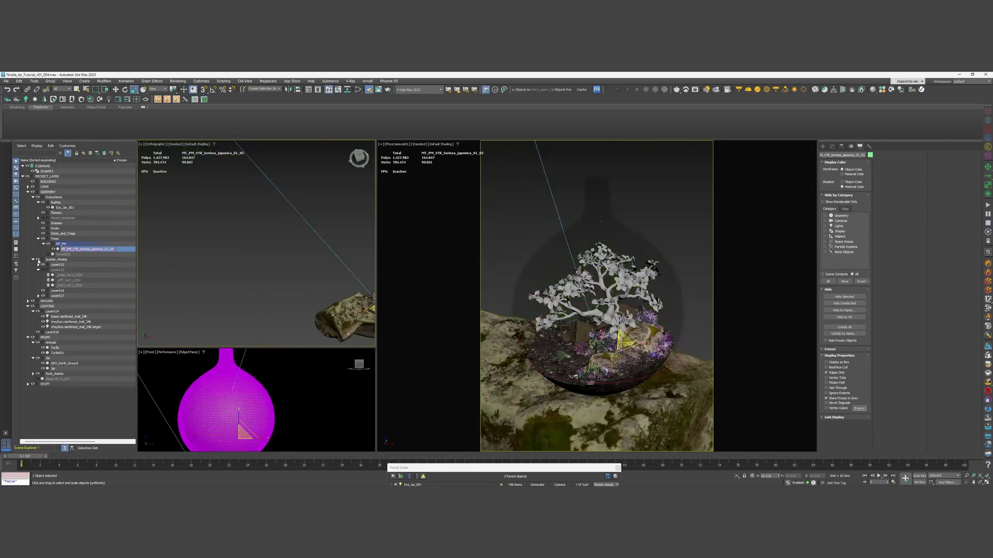
scroll(254, 254, up, 8)
alt+middle_drag(322, 252, 320, 263)
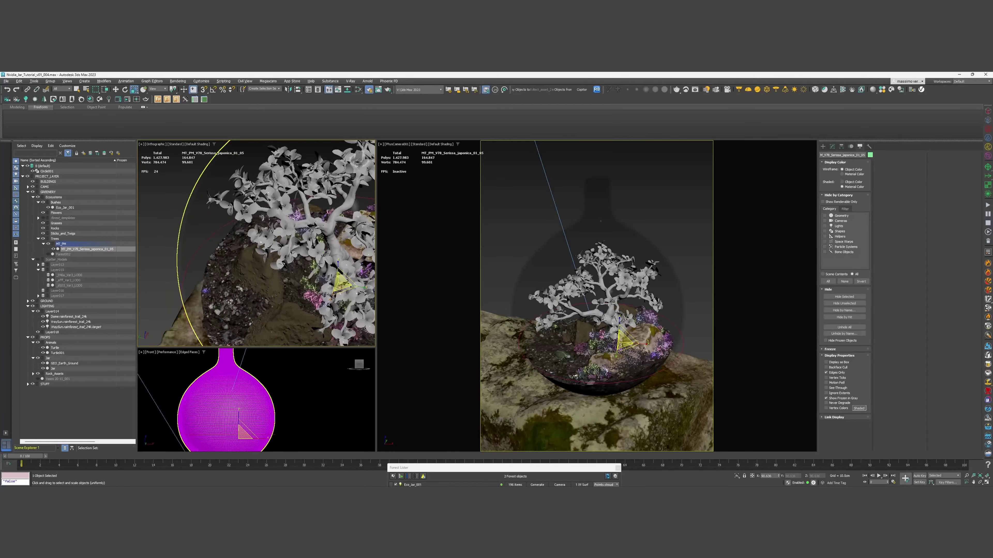
Hide the jar object so the small rocks inside it can be selected.
click(292, 320)
scroll(292, 320, down, 4)
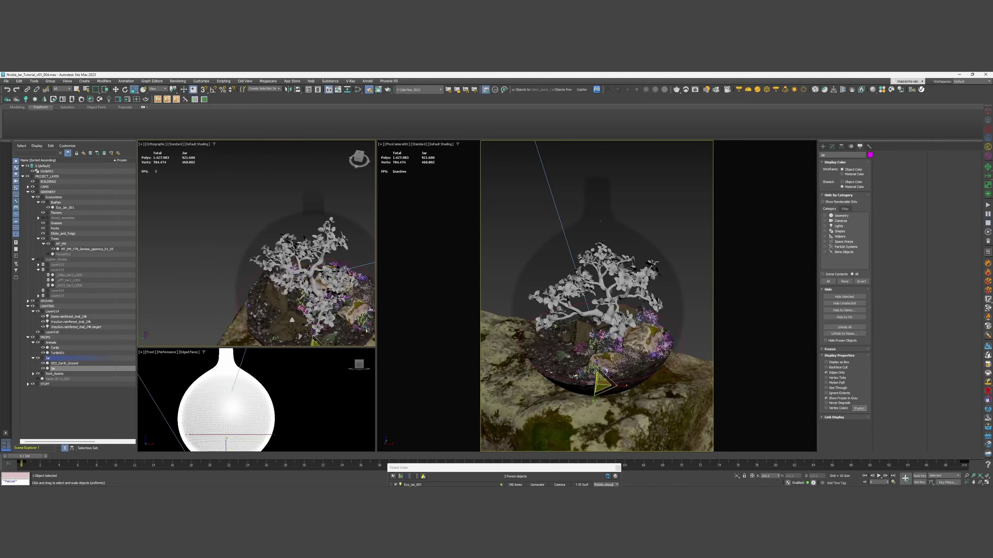
middle_drag(288, 316, 256, 274)
scroll(256, 274, up, 3)
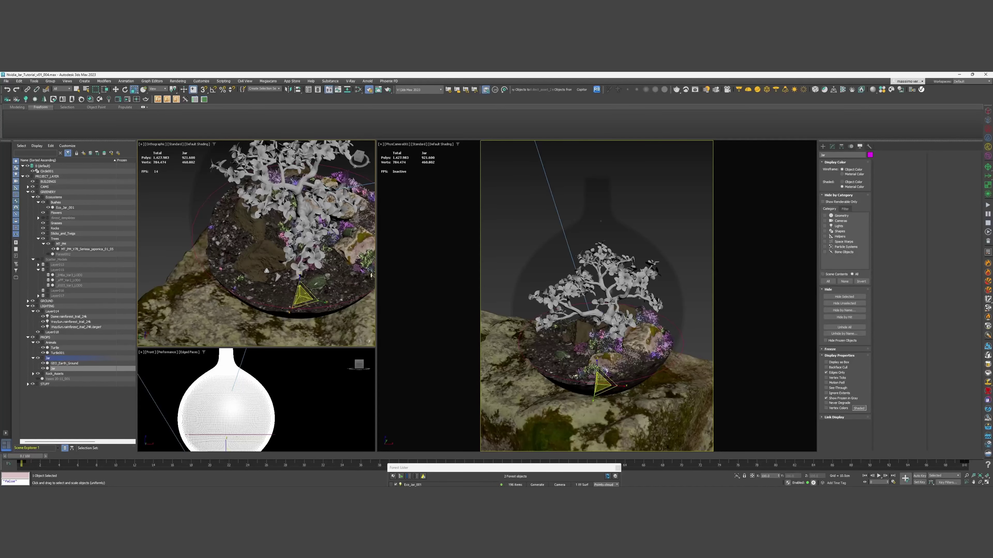
key(w)
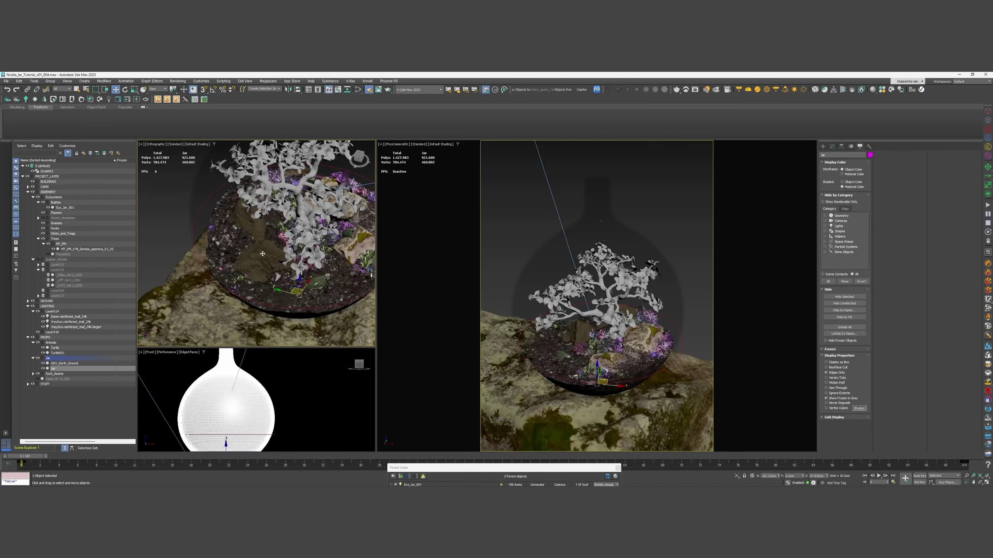
click(832, 146)
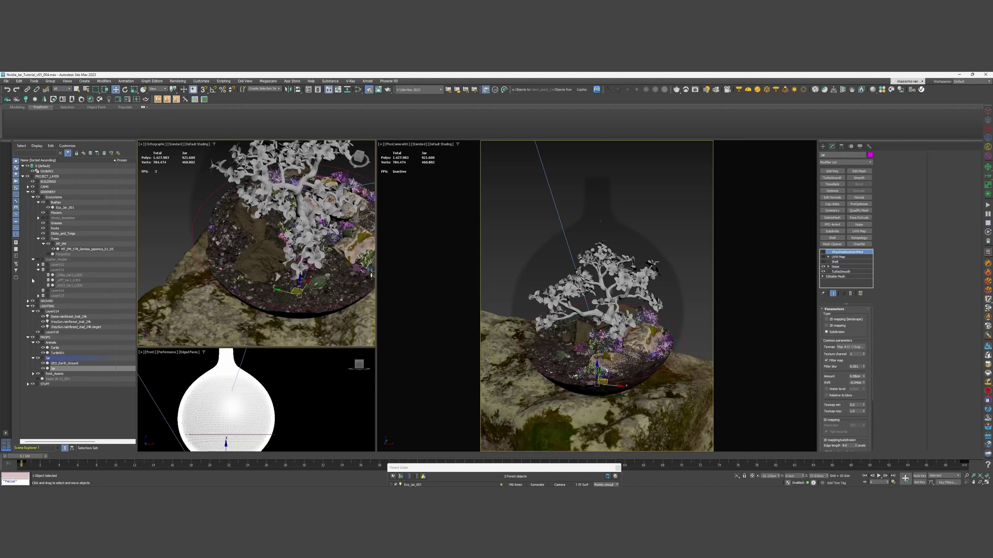
click(43, 368)
Rotate the small VRayProxy rock at the front of the soil to a new orientation.
click(255, 261)
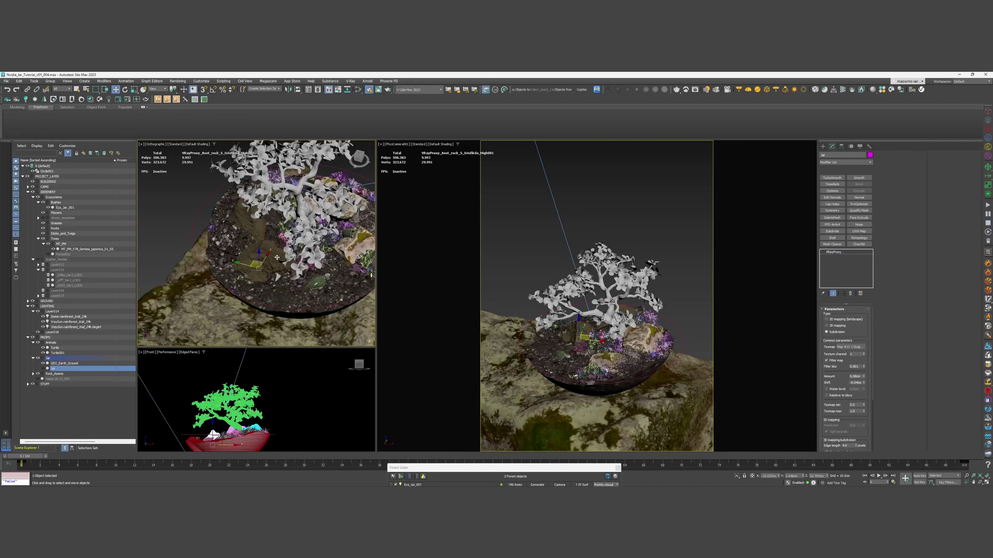
scroll(274, 260, up, 3)
alt+middle_drag(282, 258, 283, 261)
key(e)
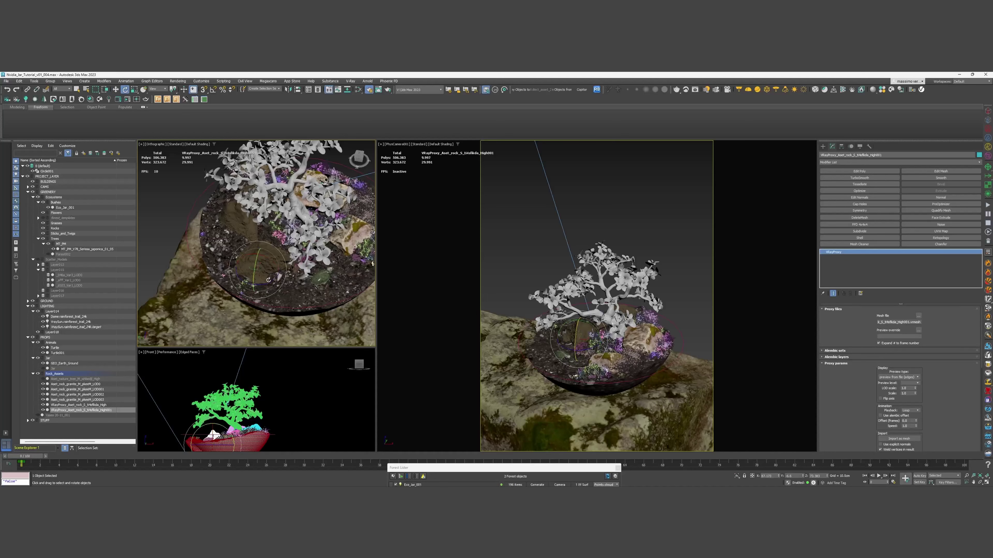
drag(269, 284, 240, 287)
alt+middle_drag(239, 287, 229, 260)
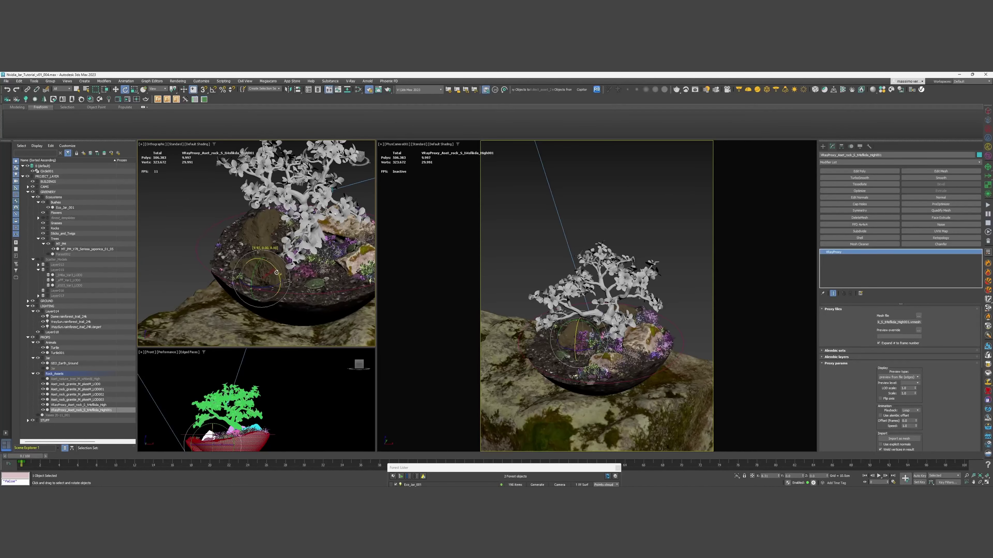
drag(273, 269, 272, 268)
alt+middle_drag(273, 268, 246, 193)
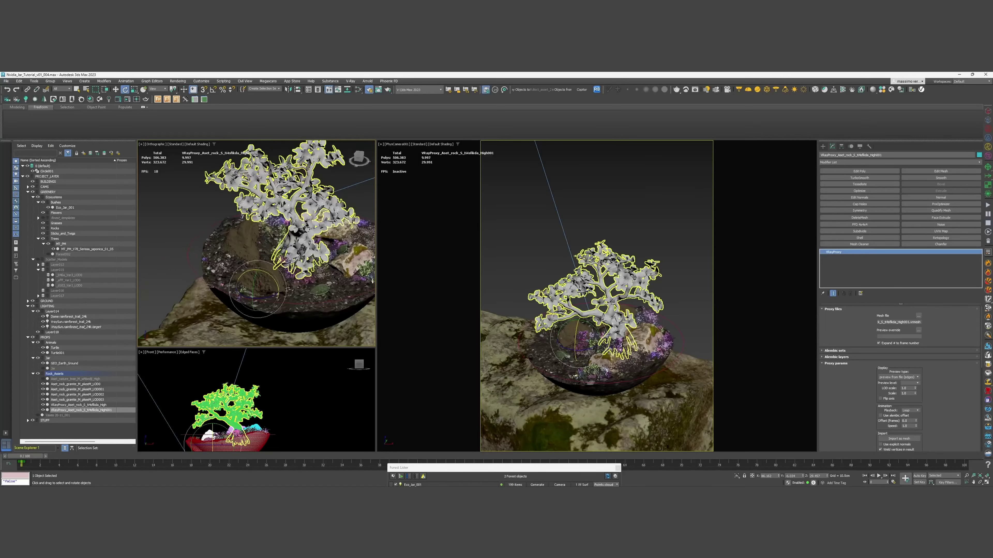
Rotate the second small VRayProxy rock, the one behind the front rock.
click(239, 237)
mouse_move(247, 267)
mouse_down()
mouse_move(235, 267)
mouse_move(255, 267)
mouse_move(238, 263)
mouse_up()
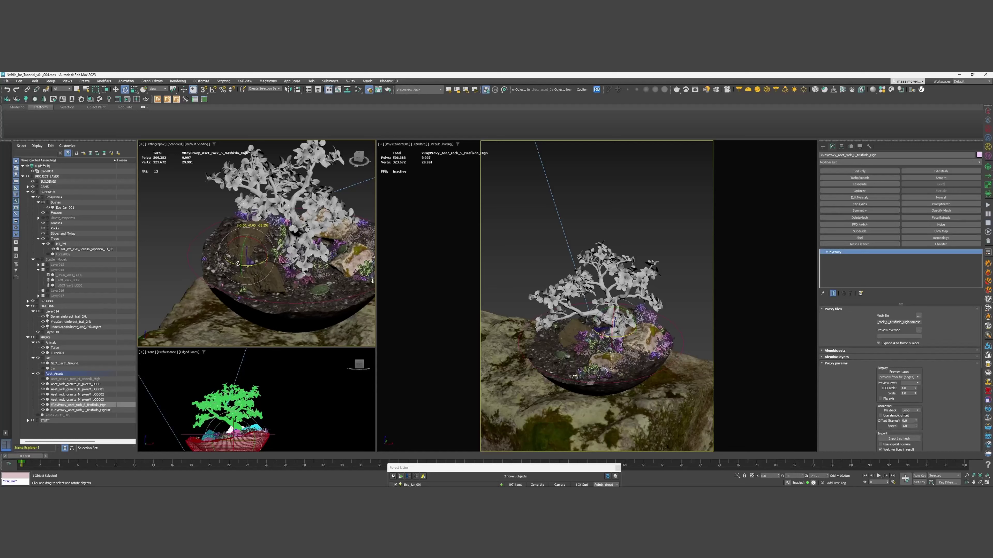
click(577, 335)
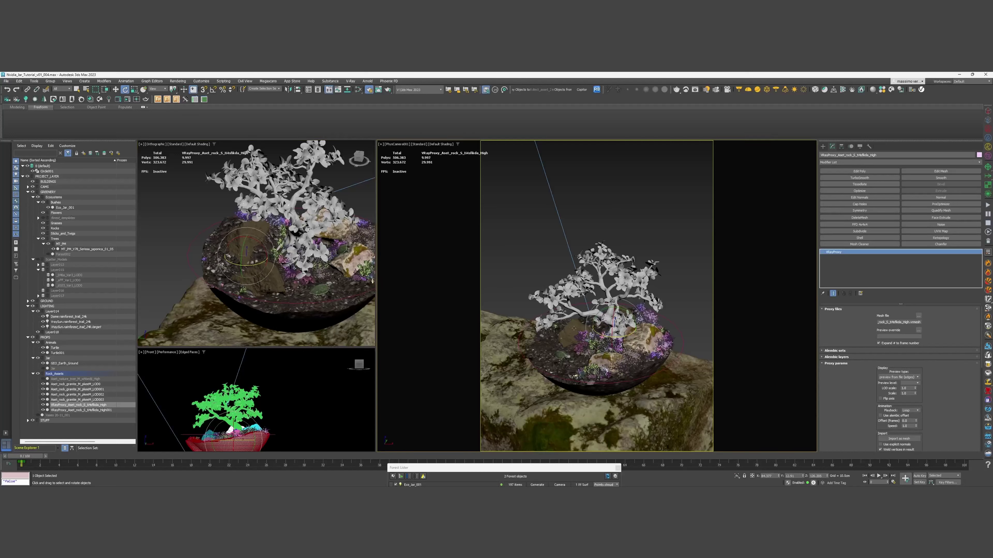
drag(585, 320, 589, 326)
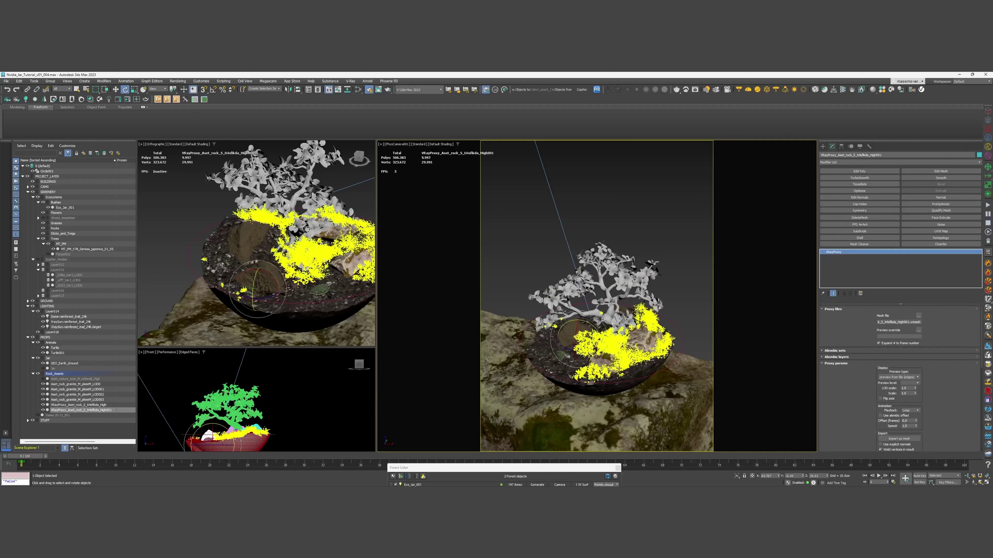
Move the front VRayProxy rock slightly across the soil.
alt+middle_drag(256, 262, 259, 287)
key(w)
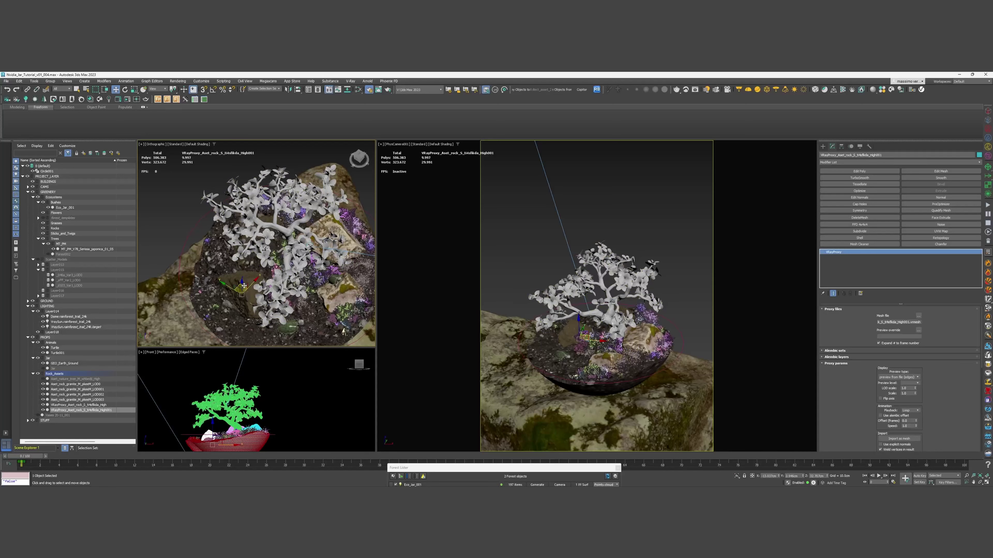
drag(242, 287, 243, 283)
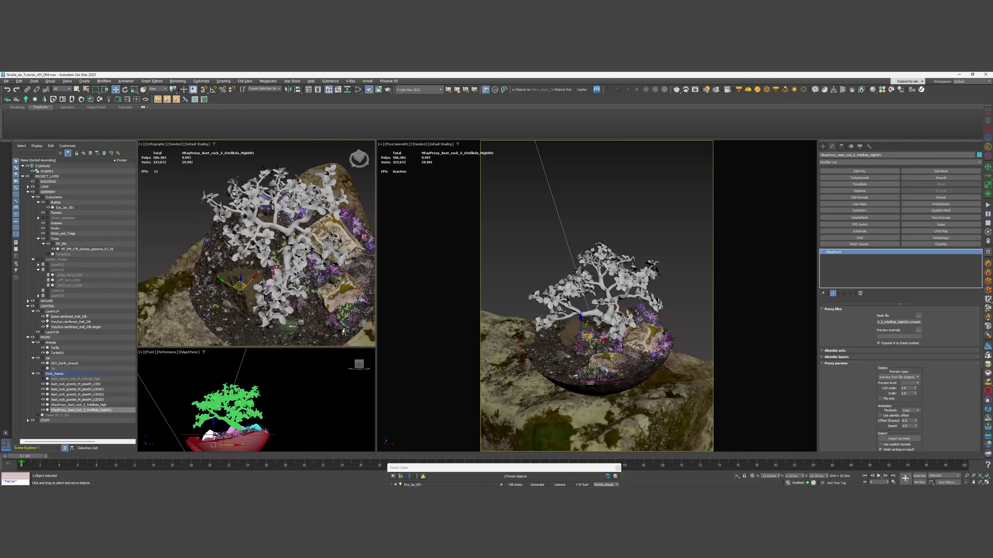
Rotate the Serissa japonica tree around its vertical axis to change its silhouette in the camera view.
click(613, 318)
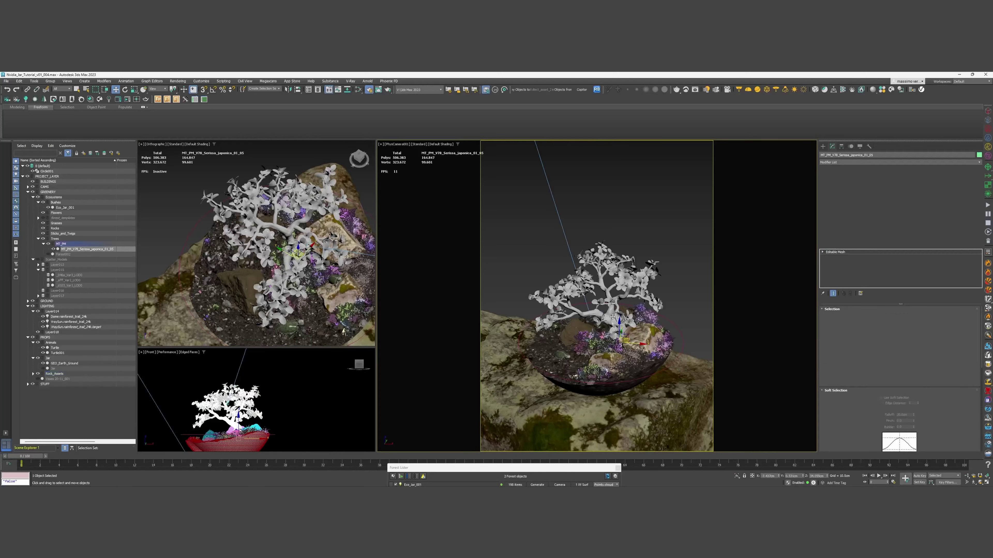
key(e)
mouse_move(630, 351)
mouse_down()
mouse_move(609, 353)
mouse_move(634, 351)
mouse_up()
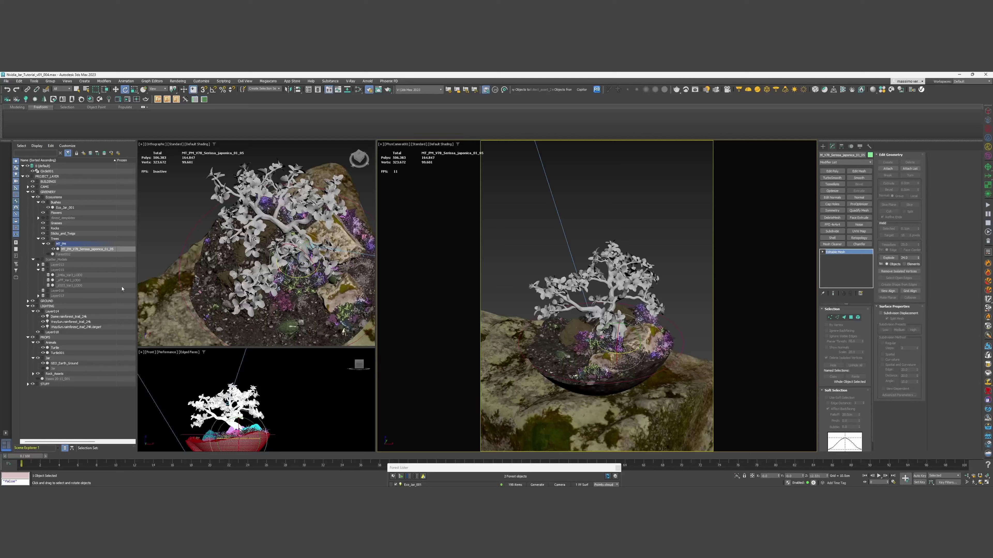
Unhide the jar and shade the viewport objects by object color to check the rotated tree against the glass.
click(43, 369)
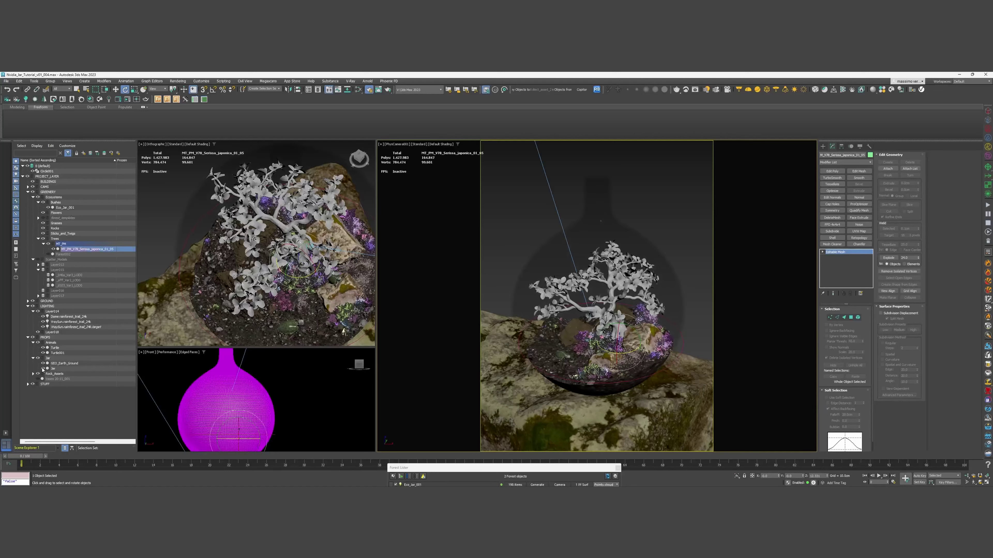
scroll(279, 241, down, 5)
alt+middle_drag(280, 241, 272, 256)
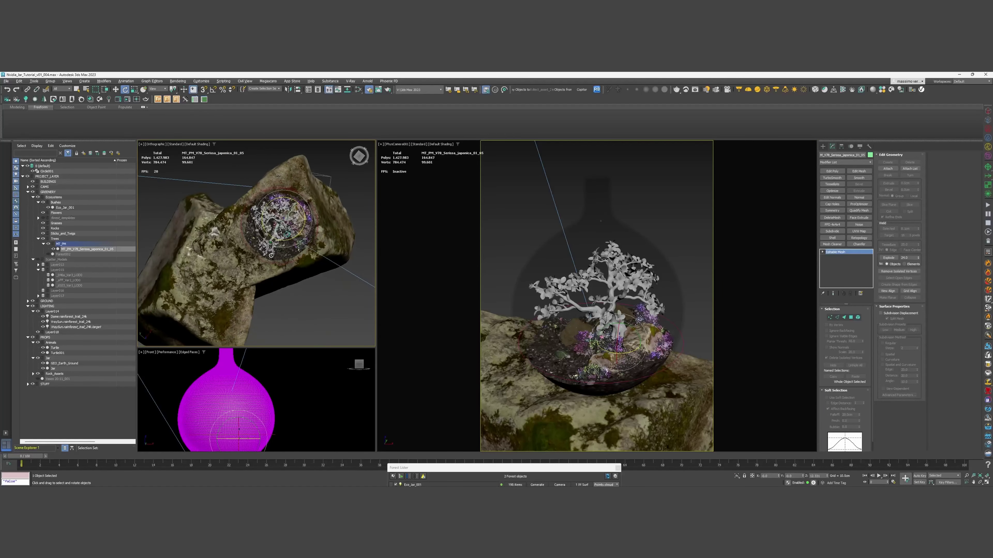
click(860, 146)
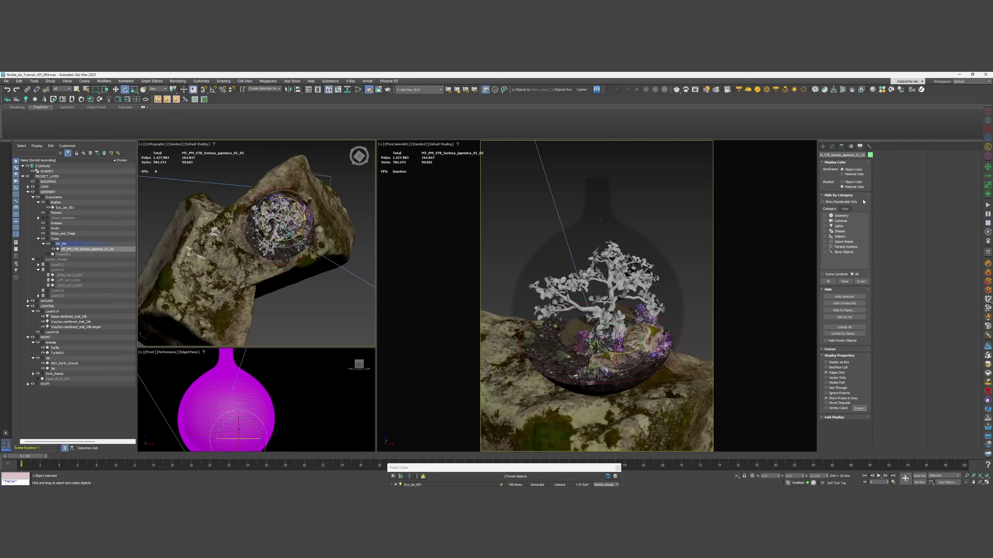
click(853, 182)
Move the rotated tree slightly on the ground plane to keep its branches within the jar, checking from above.
mouse_move(259, 231)
alt+middle_down()
mouse_move(253, 210)
mouse_move(237, 217)
alt+middle_up()
scroll(255, 212, up, 5)
key(w)
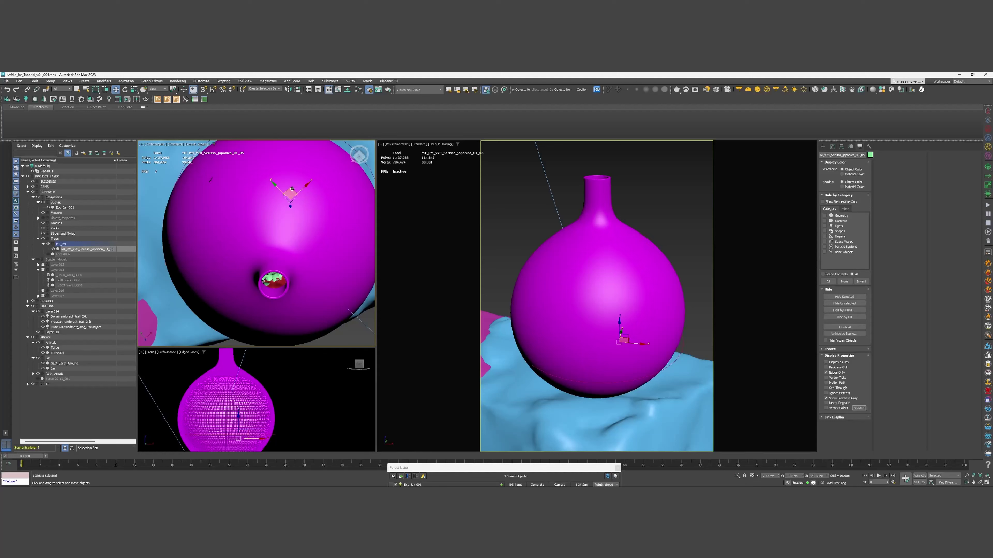
drag(292, 190, 294, 194)
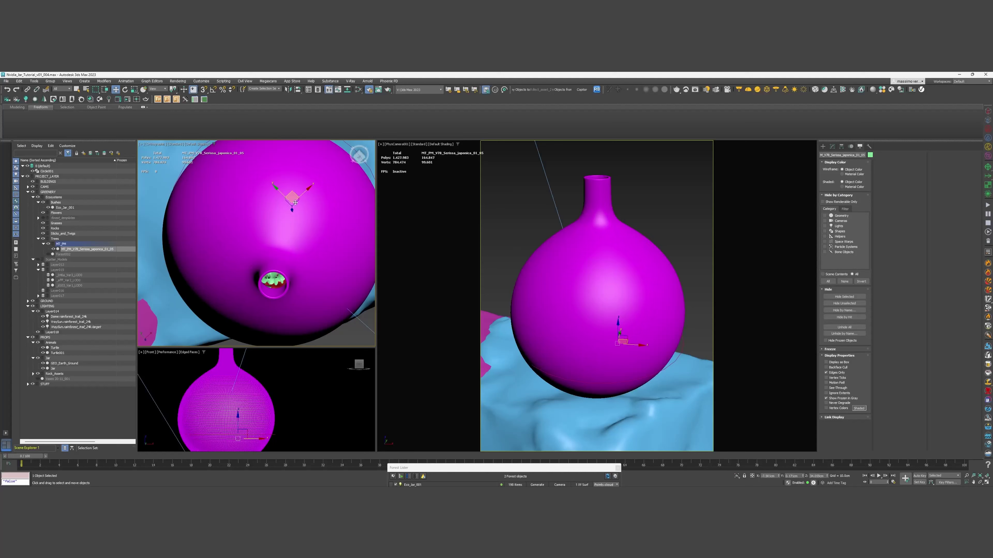
alt+middle_drag(295, 194, 245, 194)
scroll(294, 251, down, 3)
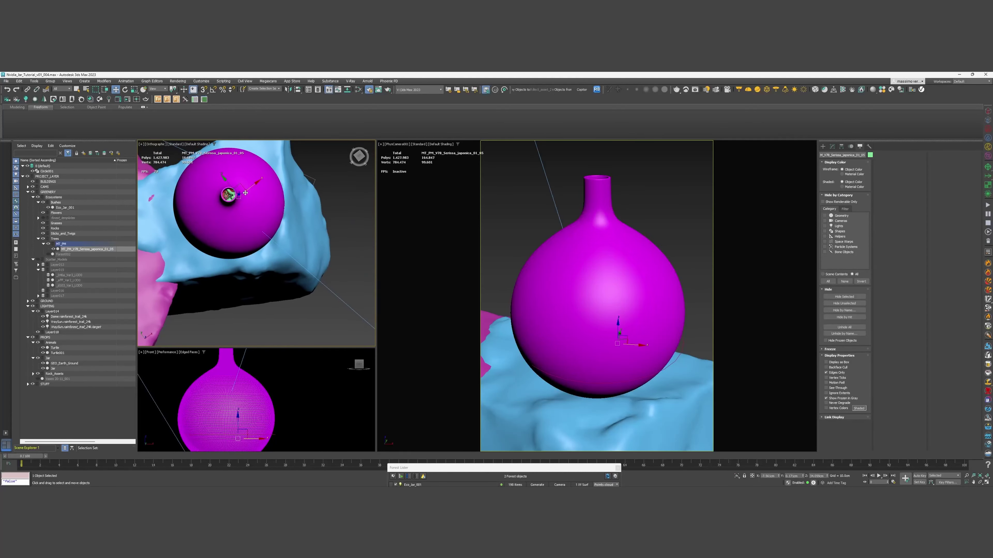
Nudge the Serissa japonica tree slightly on the ground plane from the top view and shade the viewports by material color.
key(t)
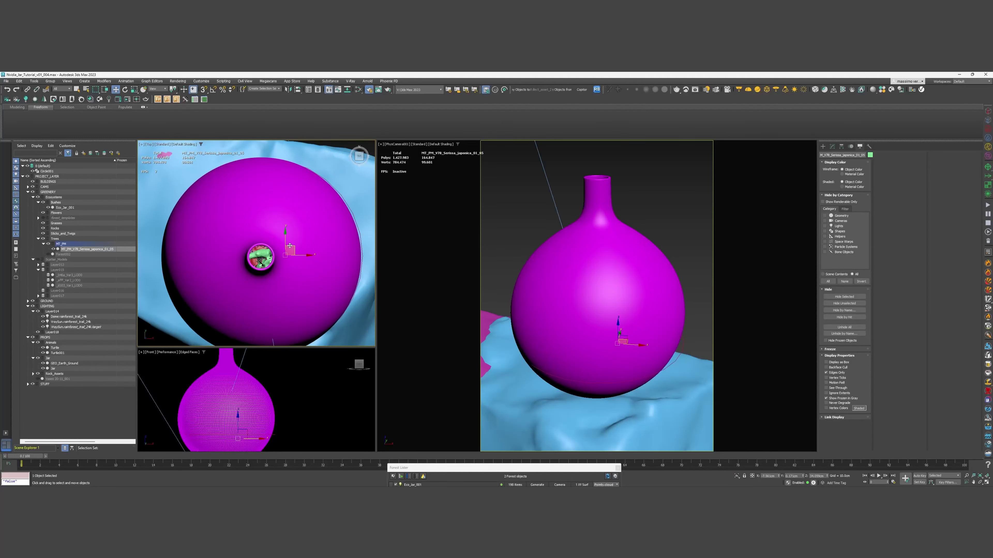
drag(291, 246, 290, 247)
key(alt+w)
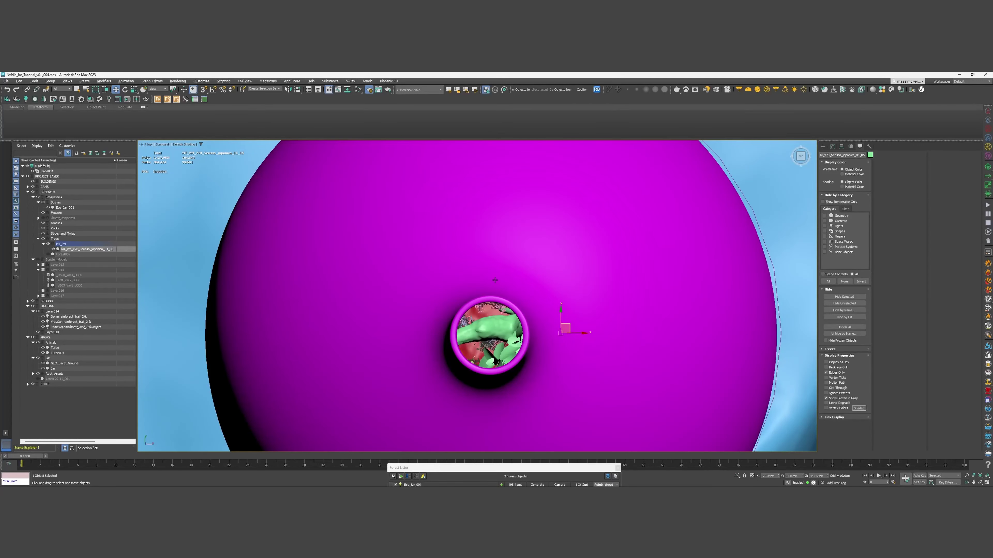
key(alt+w)
alt+middle_drag(260, 273, 298, 205)
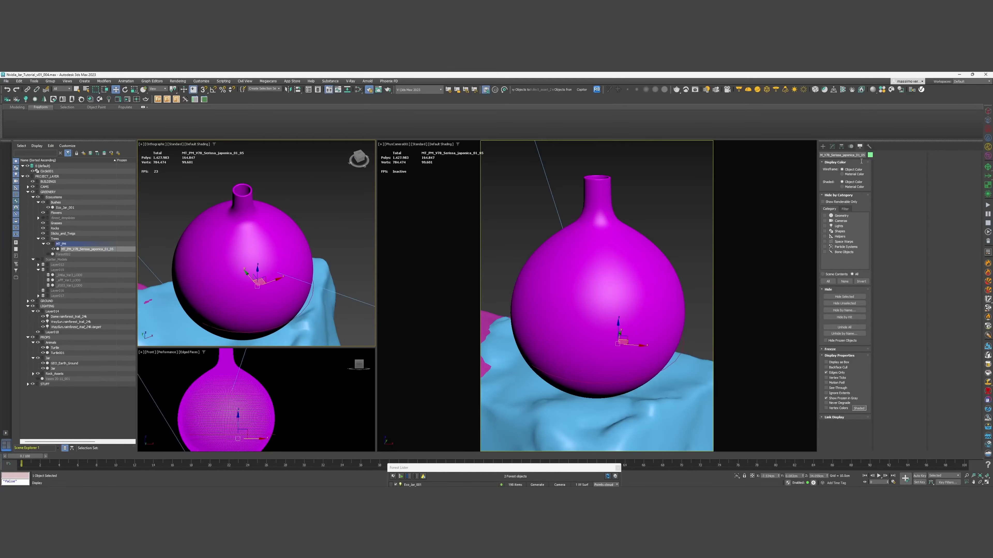
click(843, 187)
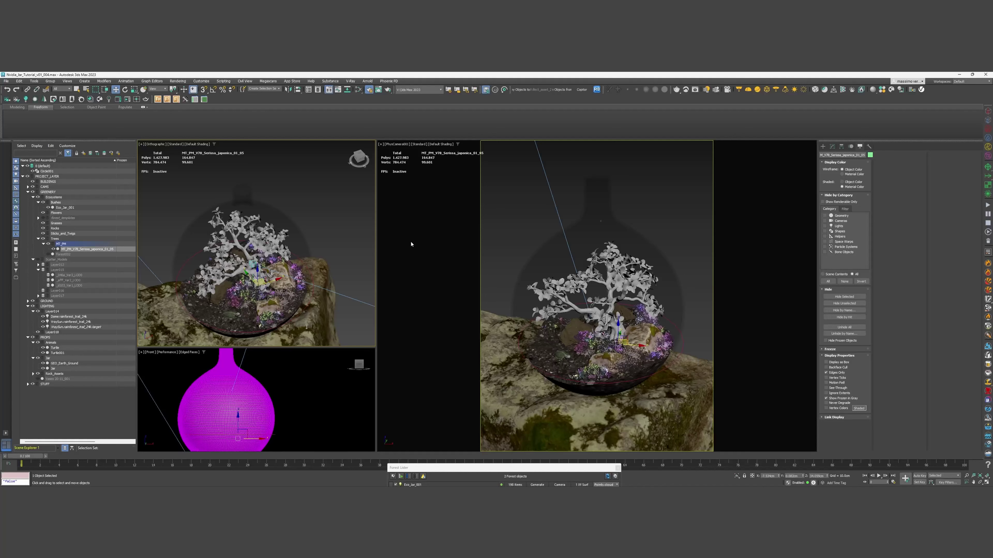
Try rotating the glass jar about its vertical axis, comparing object-color and material-color shading, and undo the rotation.
click(544, 268)
key(e)
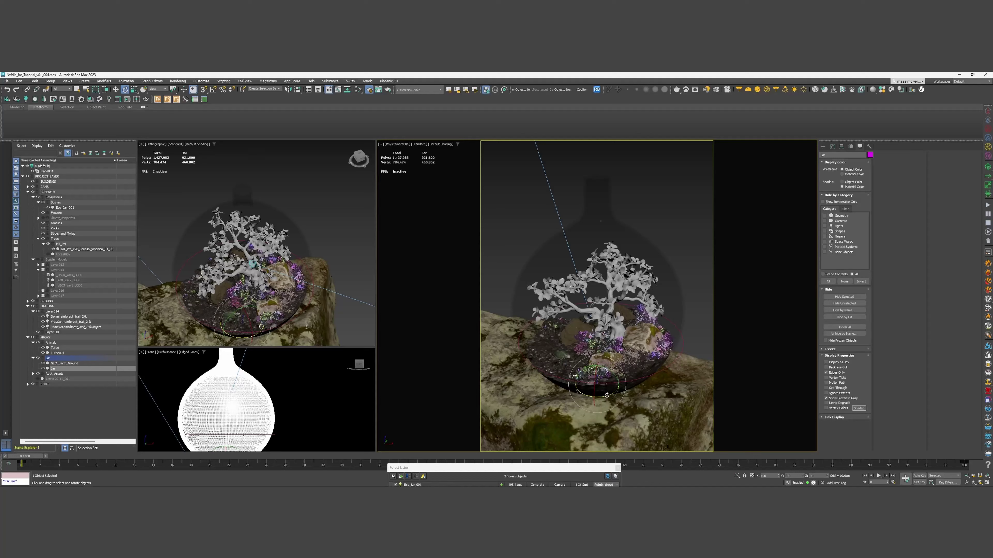
drag(606, 396, 594, 397)
click(857, 184)
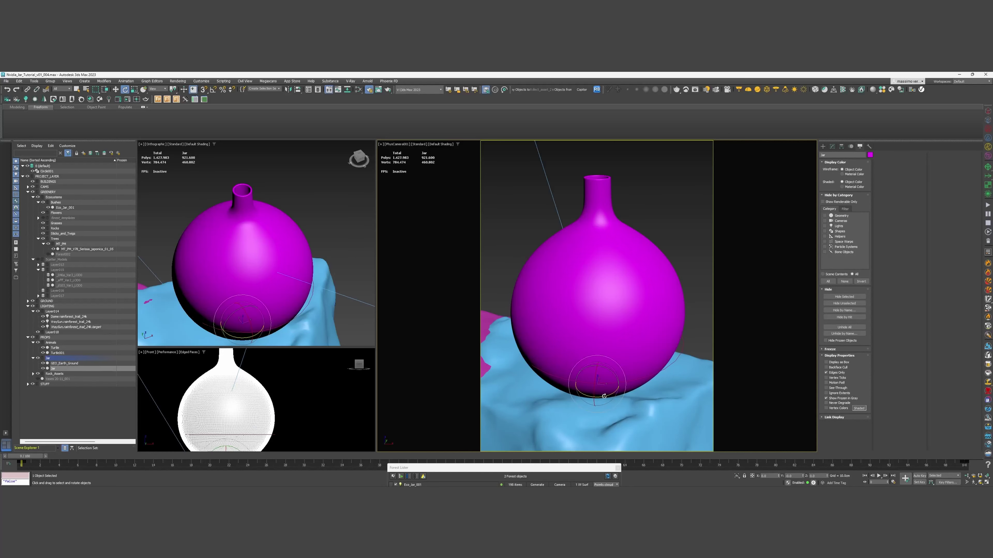
drag(604, 396, 574, 395)
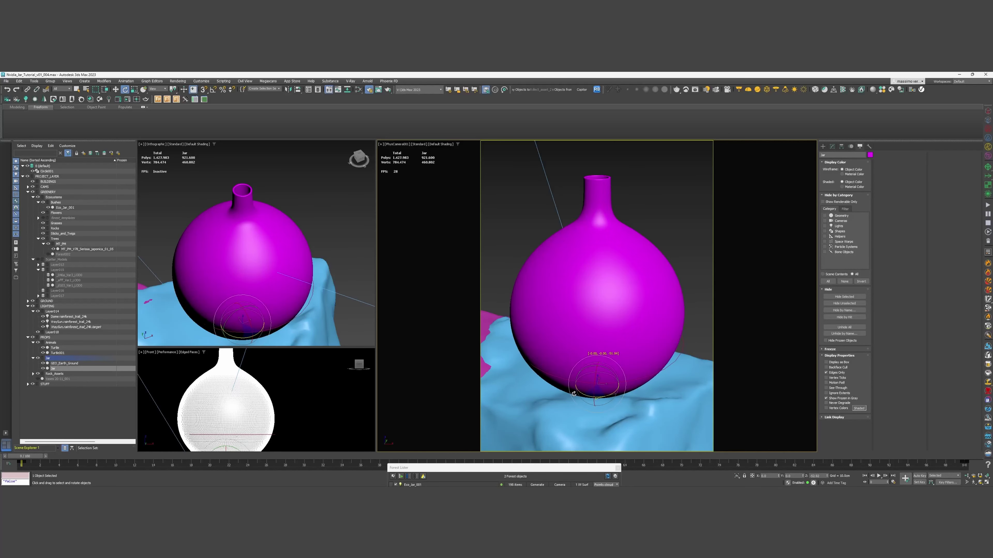
key(ctrl+z)
click(853, 187)
drag(612, 393, 605, 393)
key(w)
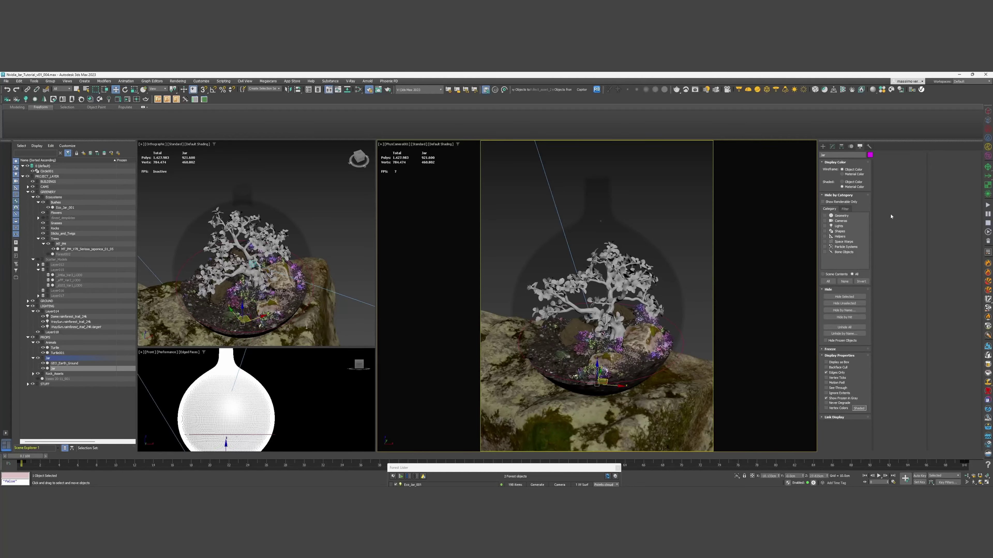
click(690, 241)
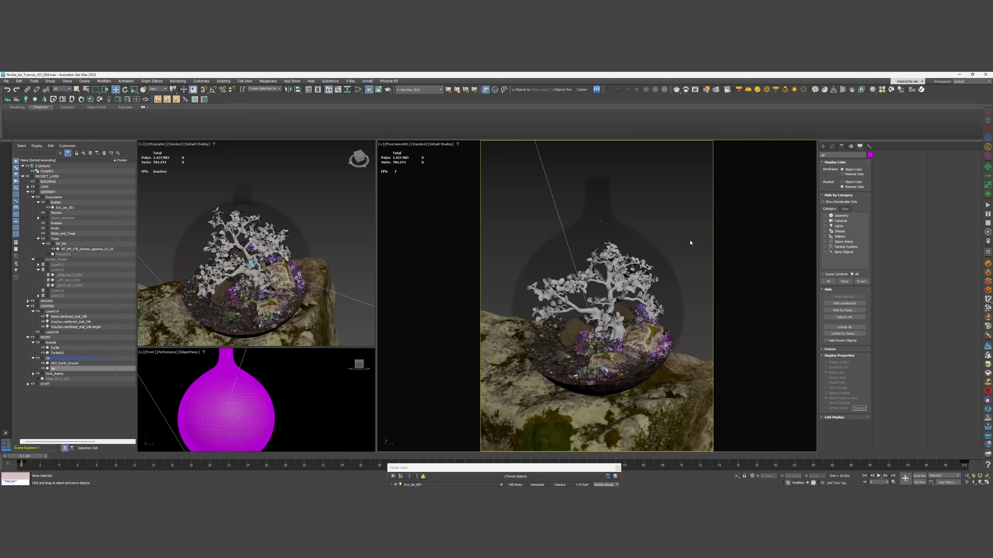
Shade the viewports by object color and unhide the Scatter_Models layer with the surrounding plants.
click(854, 182)
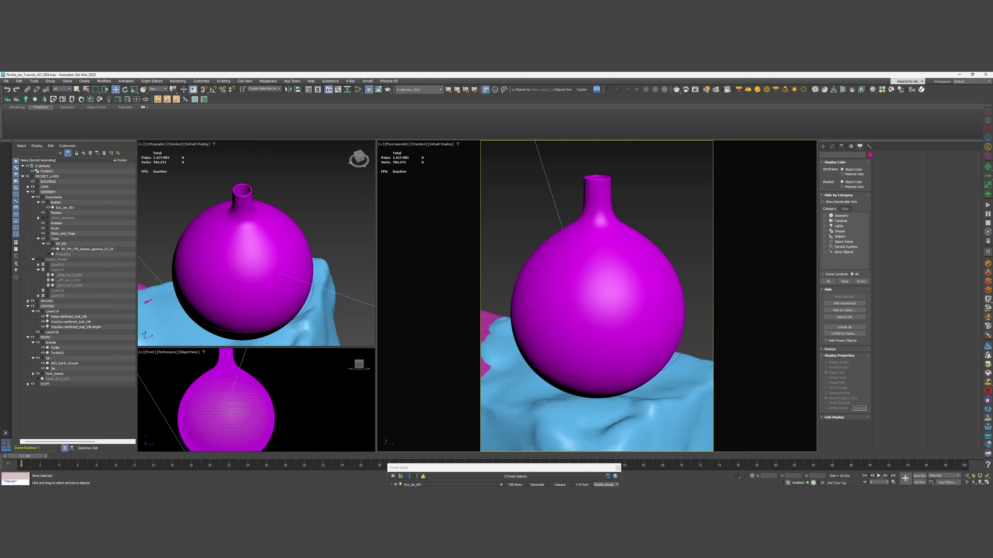
click(38, 260)
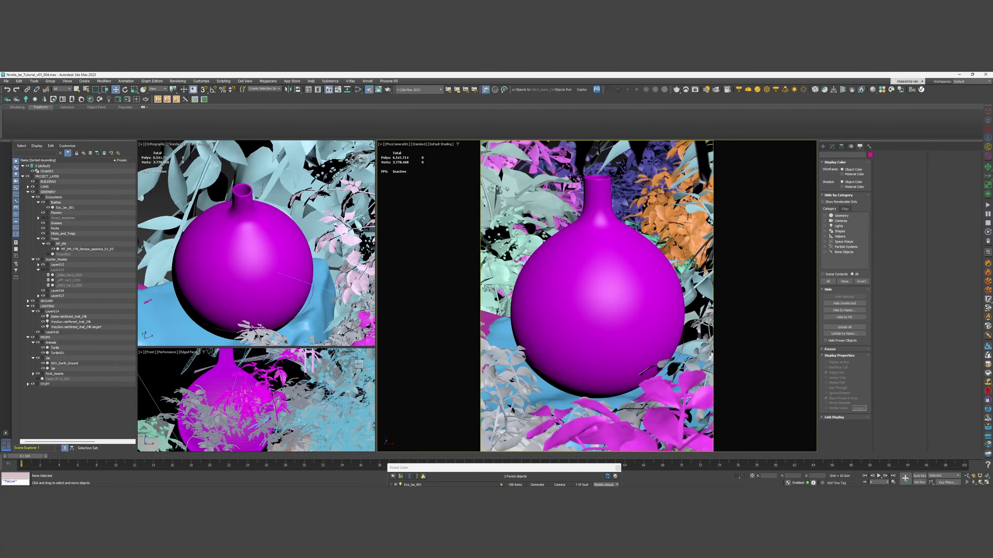
Load the magenta foreground plant's material into a maximized Slate Material Editor and show the parameters of its Elderberry VRayMtl.
click(576, 430)
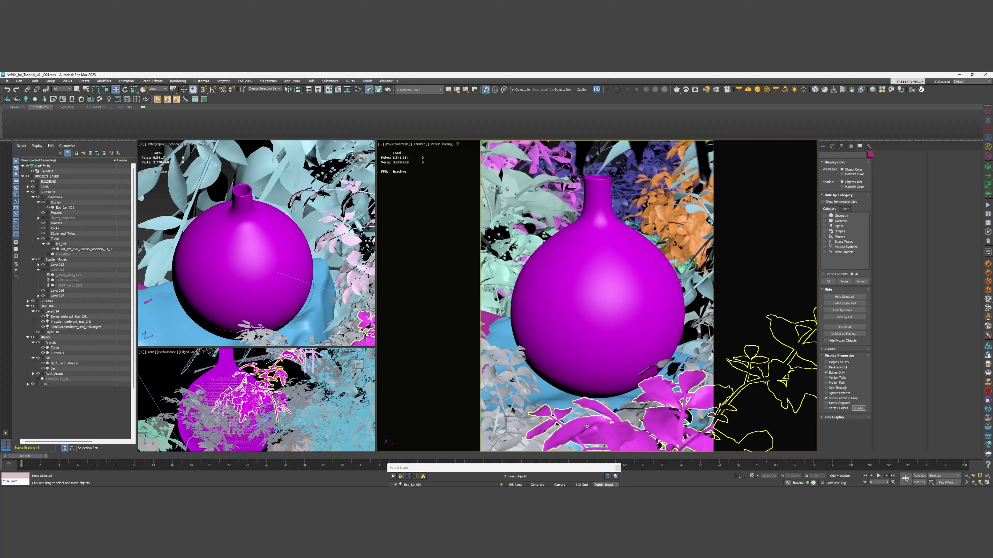
click(357, 90)
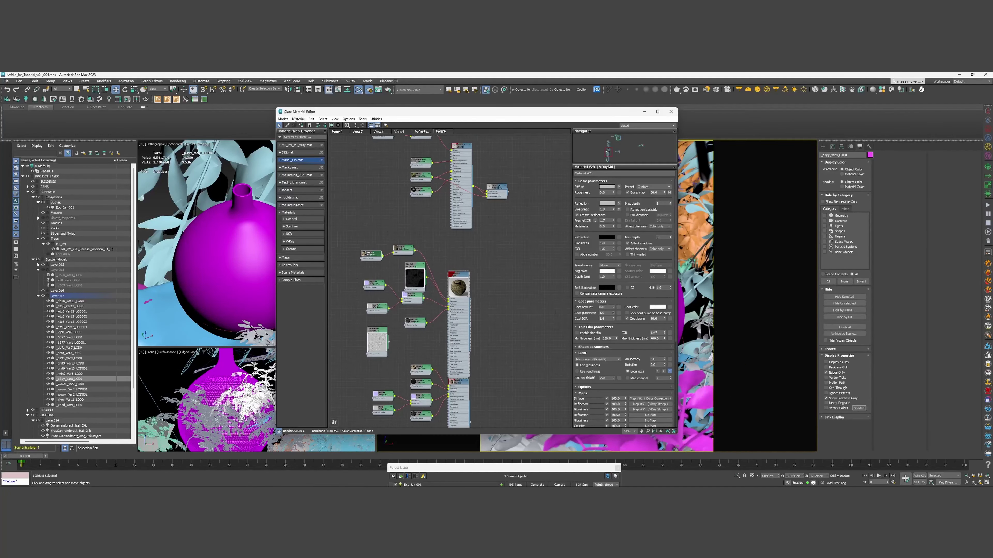
click(297, 119)
click(337, 127)
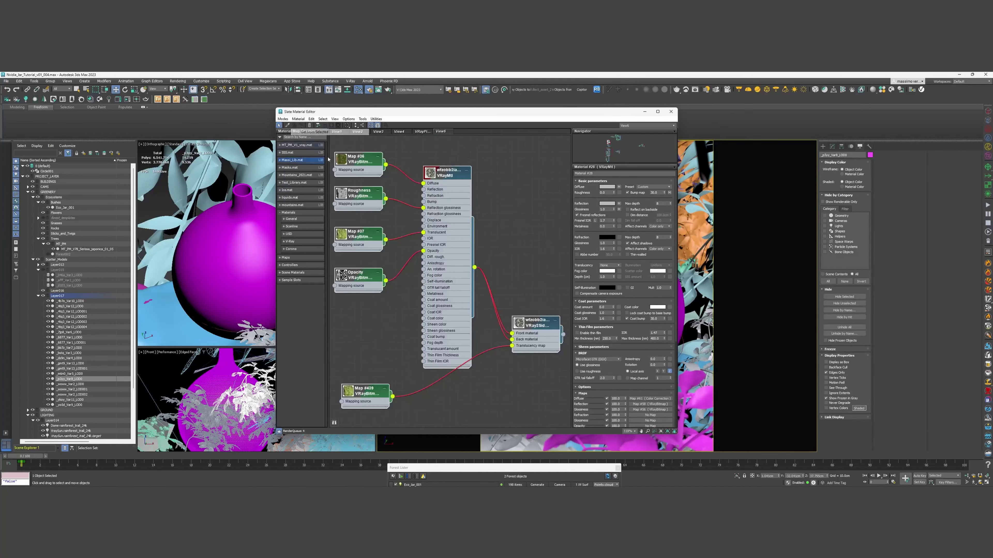
click(658, 112)
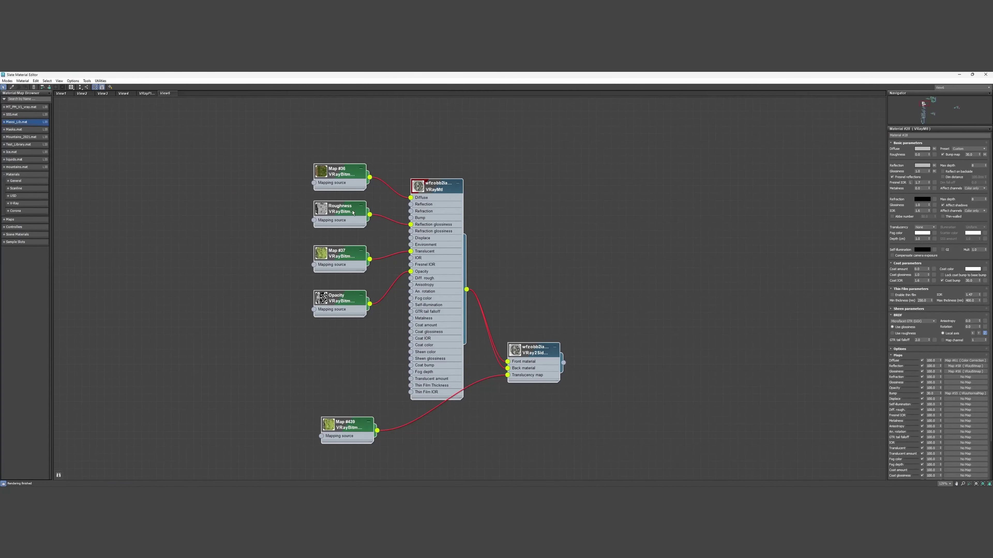
scroll(372, 206, up, 3)
double_click(436, 180)
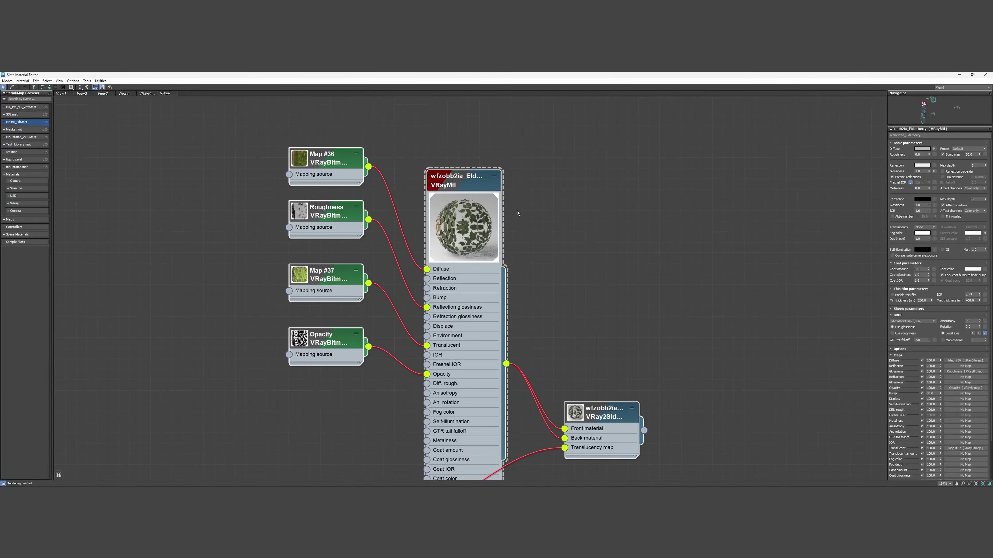
Spread the diffuse, roughness, translucent and opacity bitmap nodes apart beside the Elderberry VRayMtl.
middle_drag(375, 313, 446, 344)
click(260, 319)
middle_drag(260, 319, 397, 248)
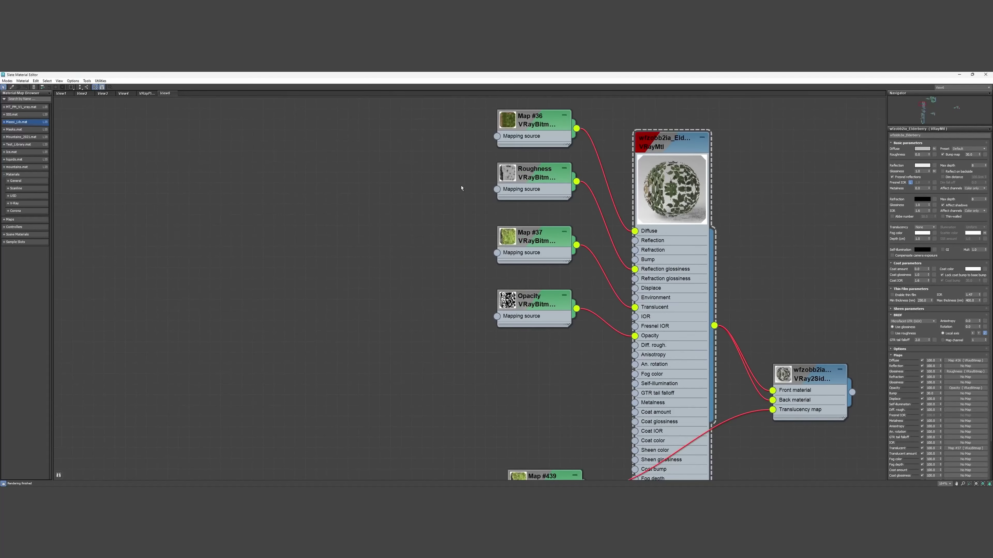
drag(527, 133, 486, 101)
drag(530, 172, 445, 151)
click(530, 239)
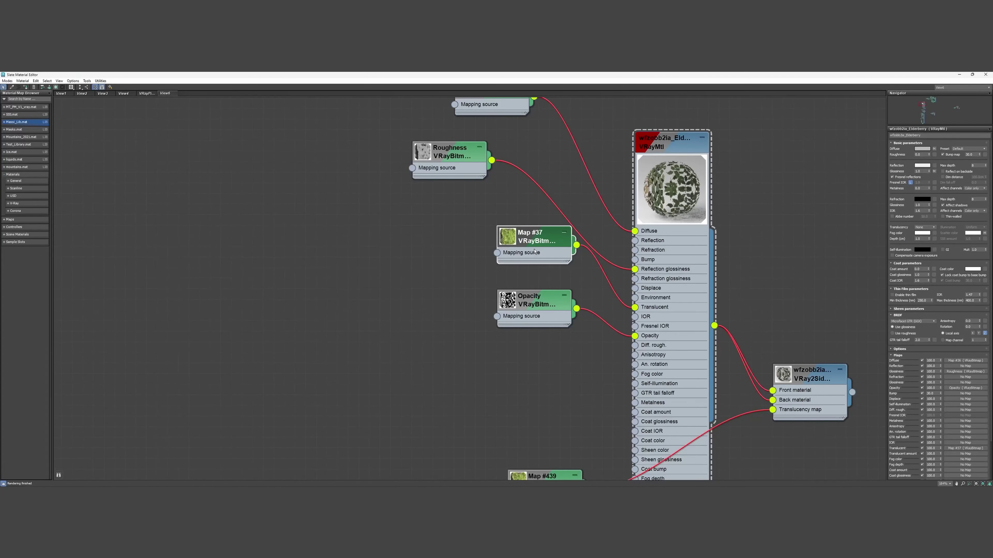
drag(535, 251, 440, 262)
drag(535, 301, 407, 397)
middle_drag(439, 270, 423, 278)
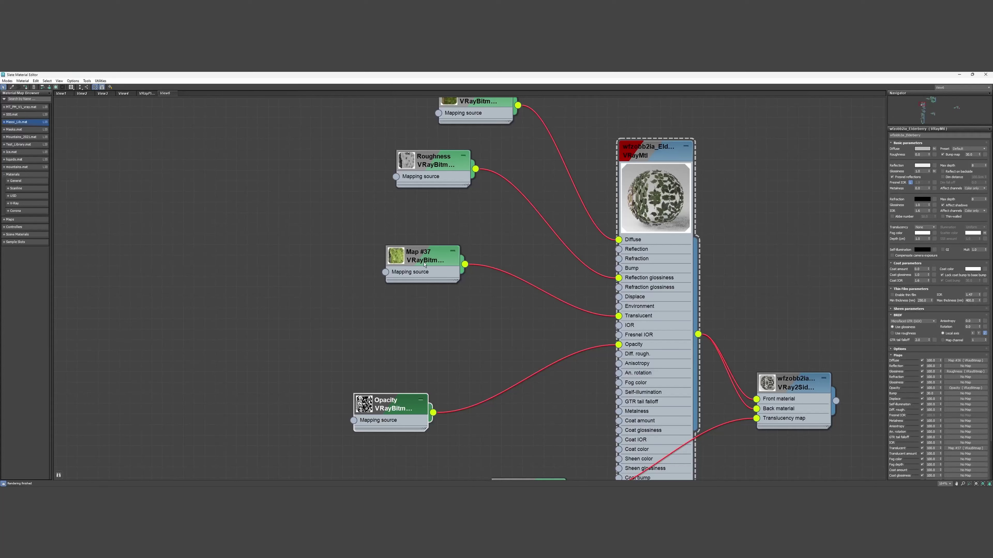
drag(424, 265, 404, 276)
Examine the Elderberry VRayMtl's translucency mode, fog color and depth settings.
click(664, 156)
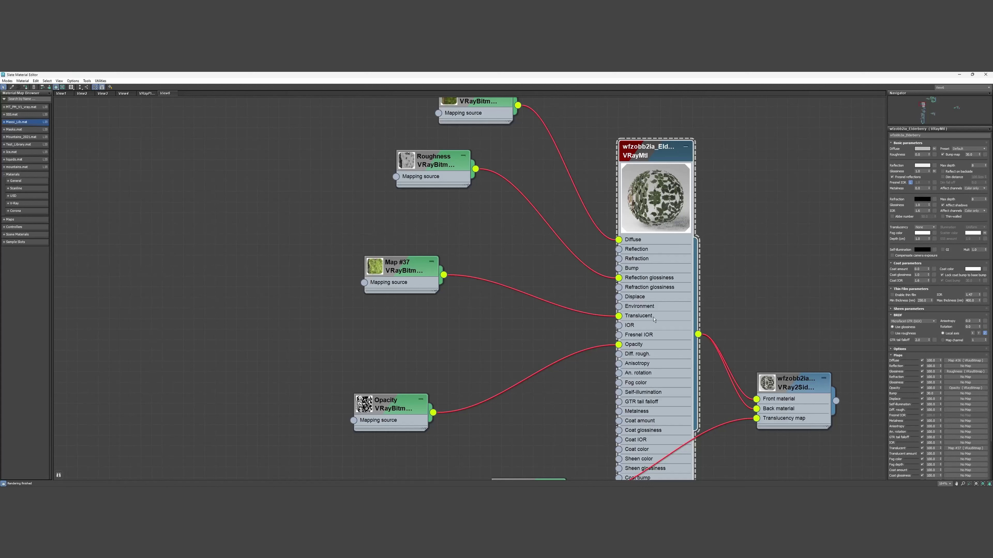
click(933, 230)
click(931, 233)
click(929, 238)
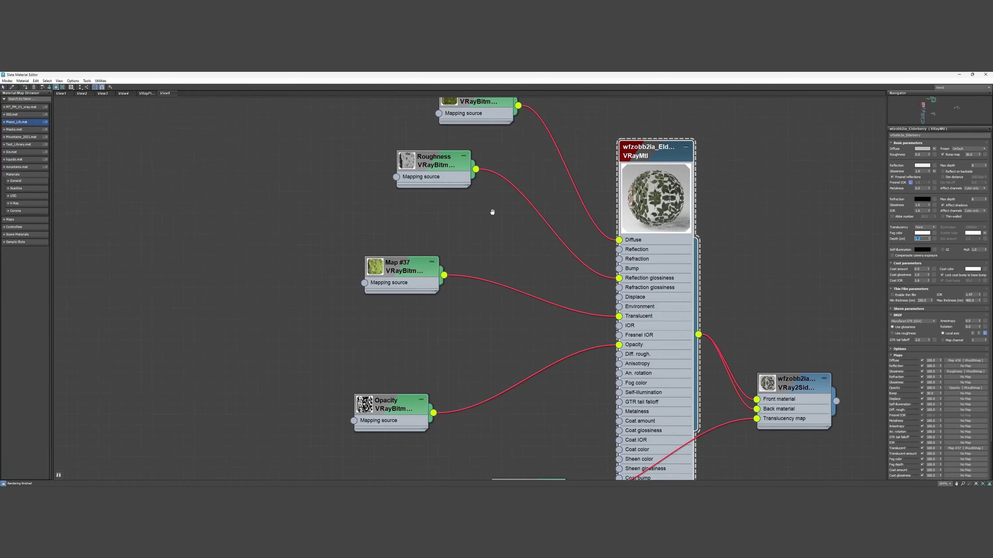
Duplicate the Roughness bitmap node and load the plant's Bump texture into the copy.
middle_drag(492, 211, 510, 269)
drag(455, 223, 444, 213)
shift+drag(444, 213, 443, 245)
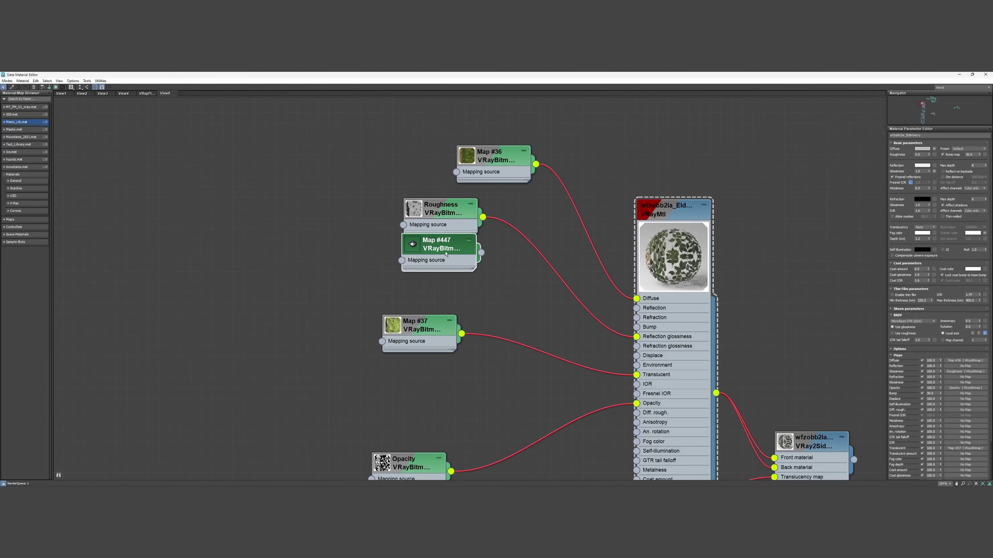
double_click(444, 246)
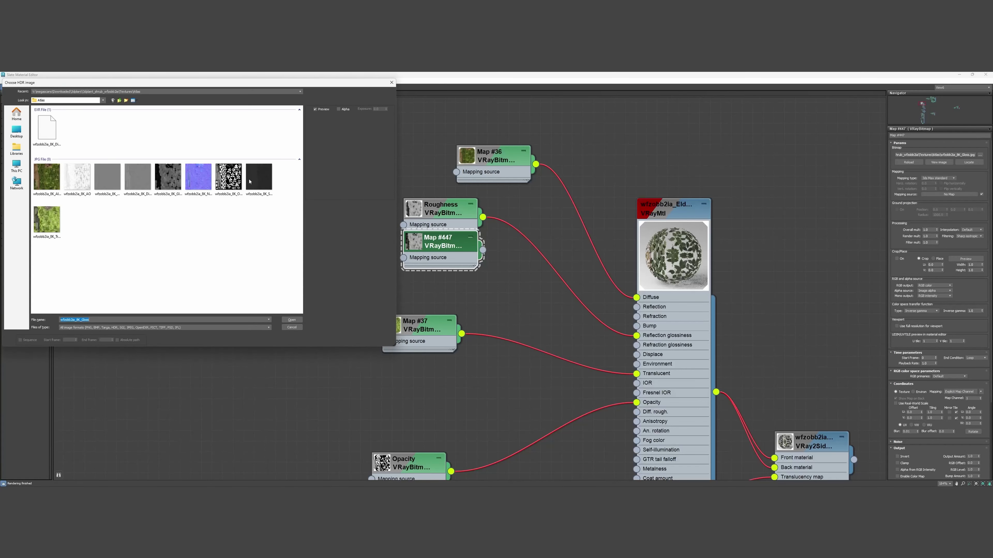
click(115, 179)
double_click(115, 179)
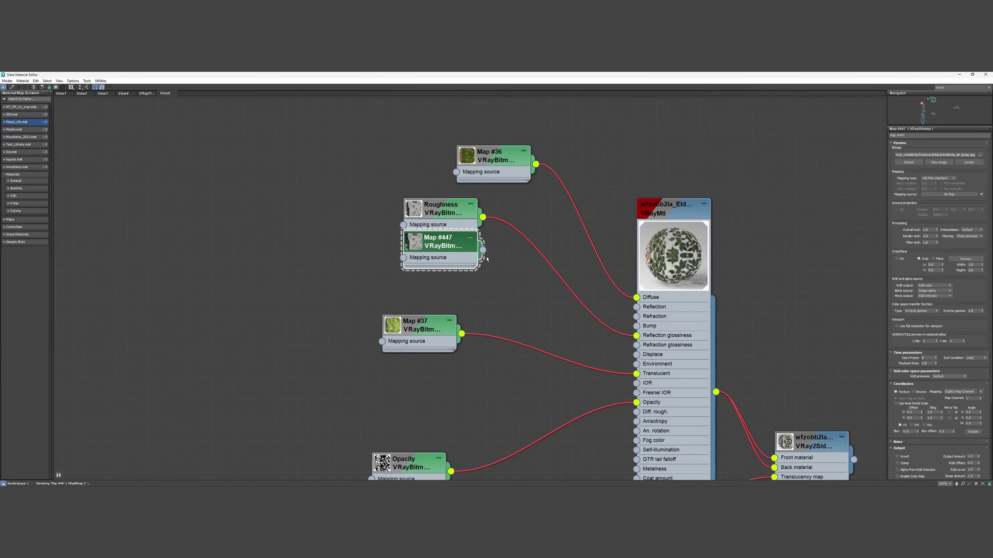
Connect the new bump bitmap to the Bump input of the Elderberry VRayMtl.
scroll(492, 262, up, 1)
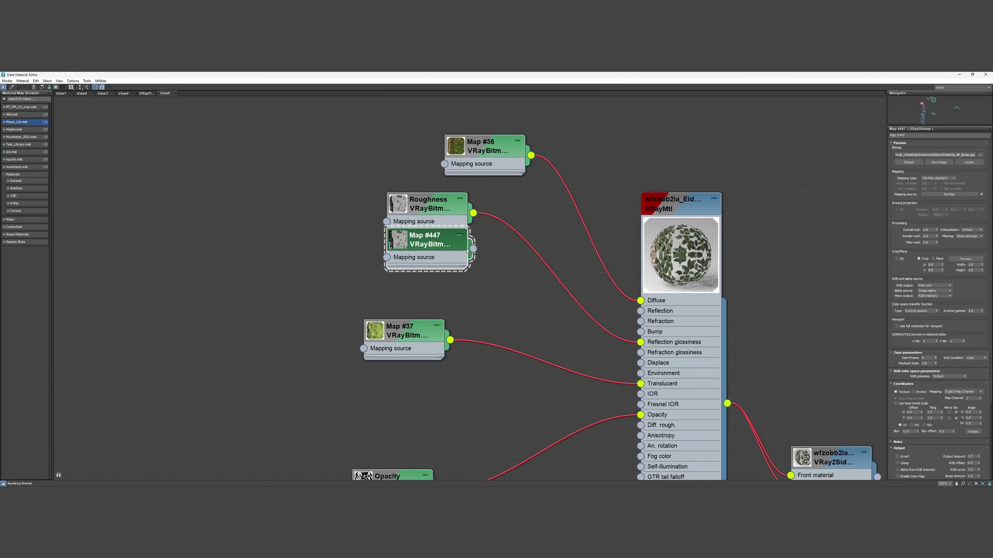
middle_drag(451, 257, 398, 272)
drag(421, 263, 596, 342)
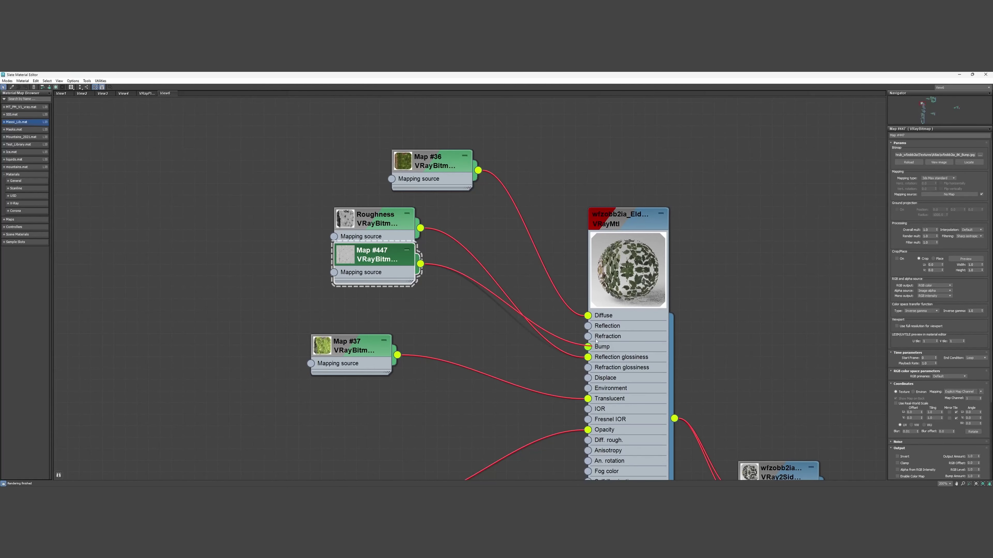
Open a preview window for the Elderberry VRayMtl, enlarge it and place it clear of the material's parameters.
right_click(643, 247)
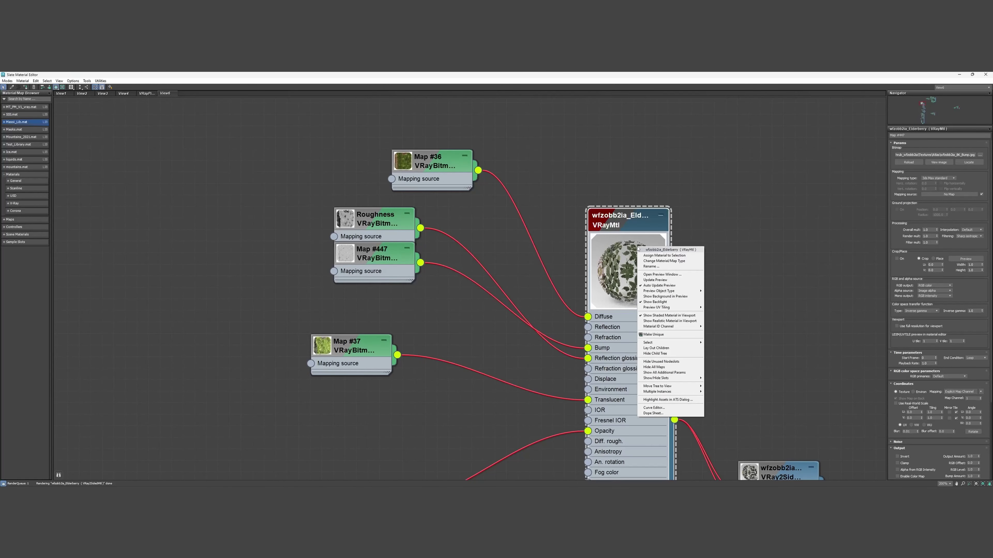
click(662, 274)
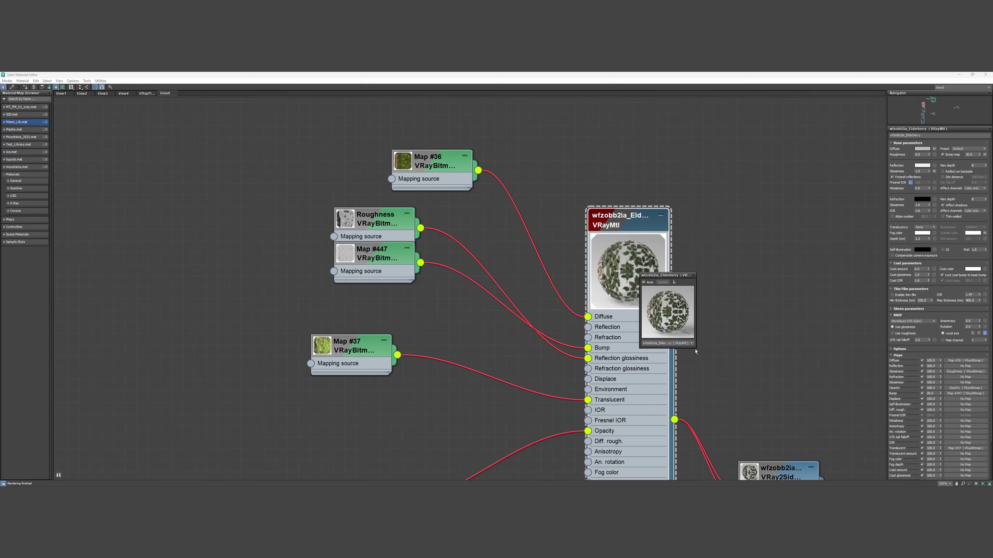
drag(696, 348, 835, 486)
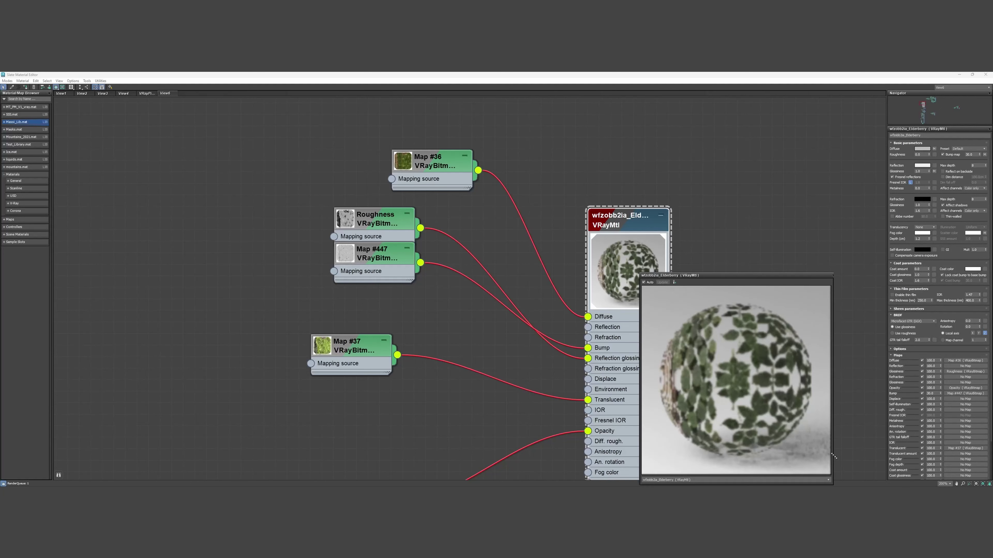
drag(743, 275, 732, 146)
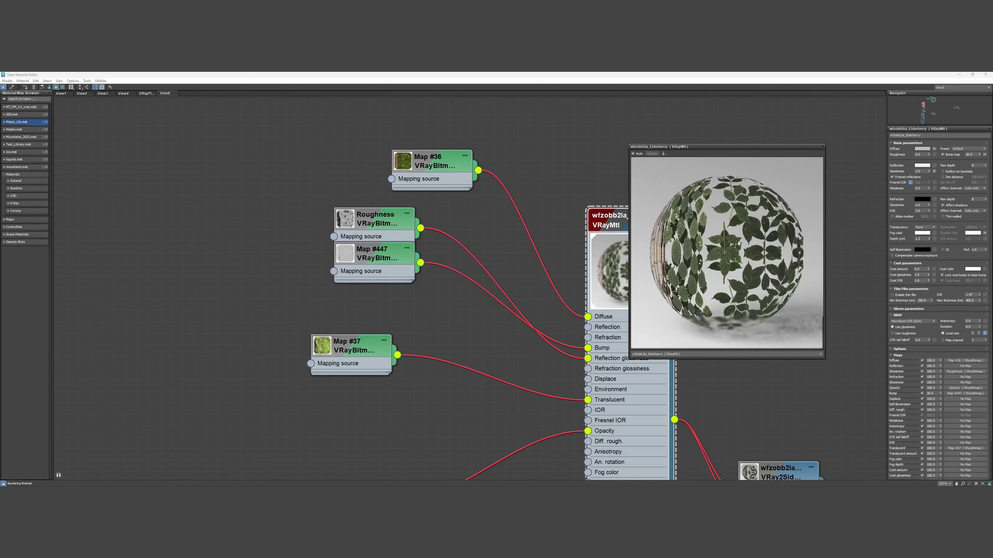
drag(825, 359, 899, 432)
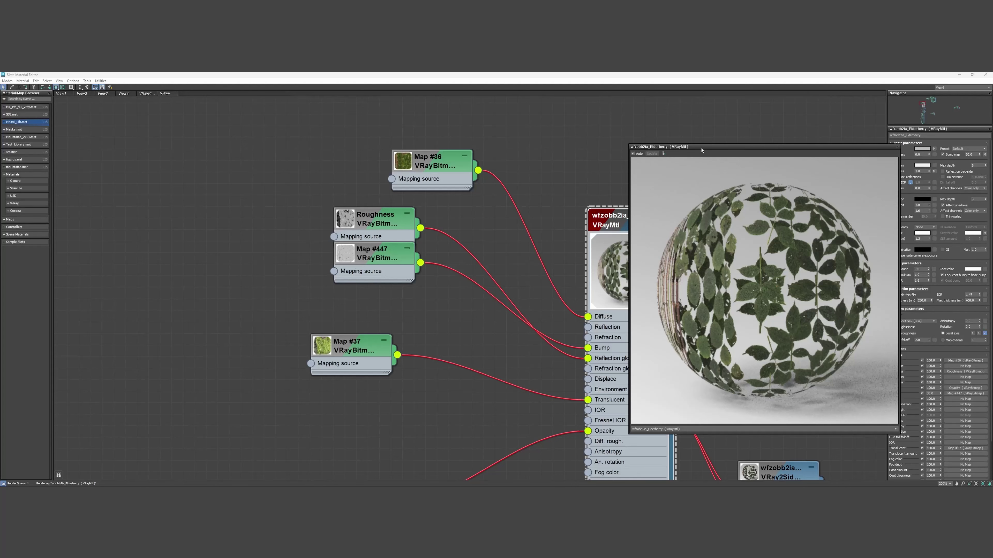
drag(701, 150, 312, 128)
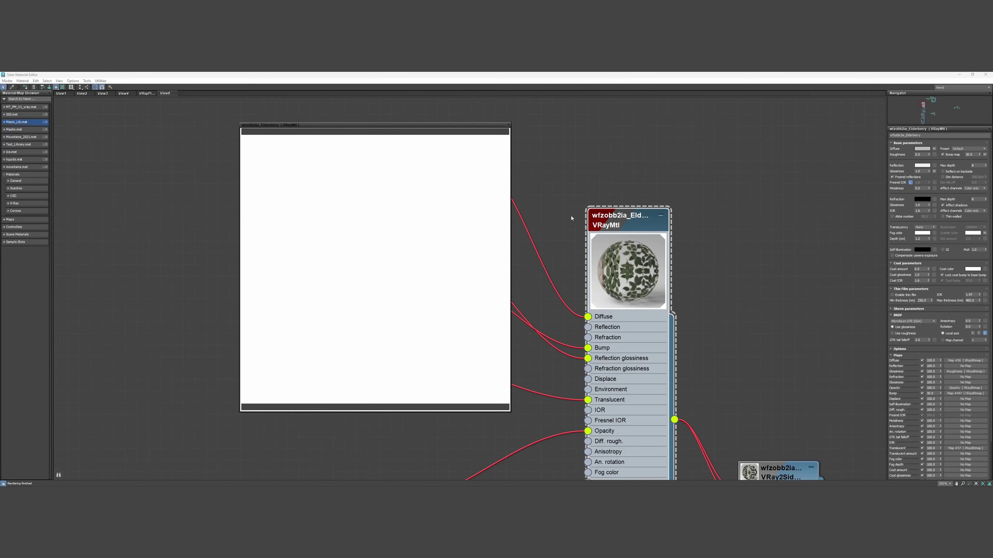
Raise the Elderberry VRayMtl's bump map amount while checking the preview, and unlock its Fresnel IOR.
mouse_move(979, 155)
mouse_down()
mouse_move(968, 117)
mouse_move(964, 150)
mouse_up()
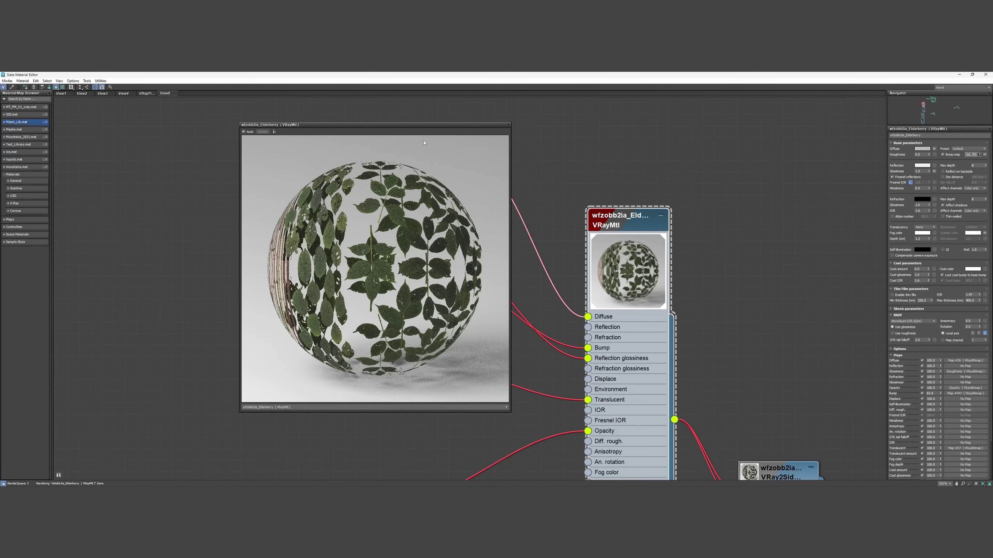
drag(405, 126, 251, 132)
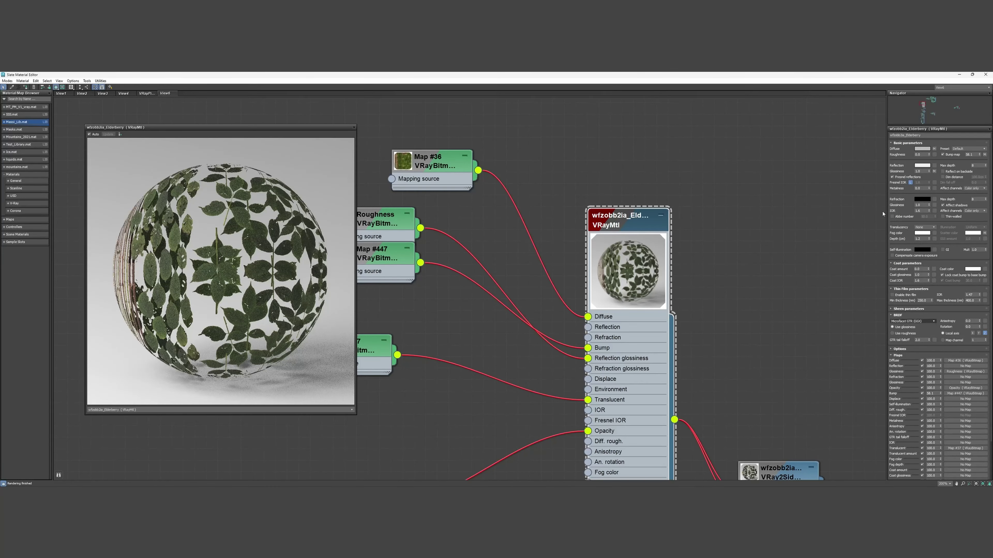
click(910, 183)
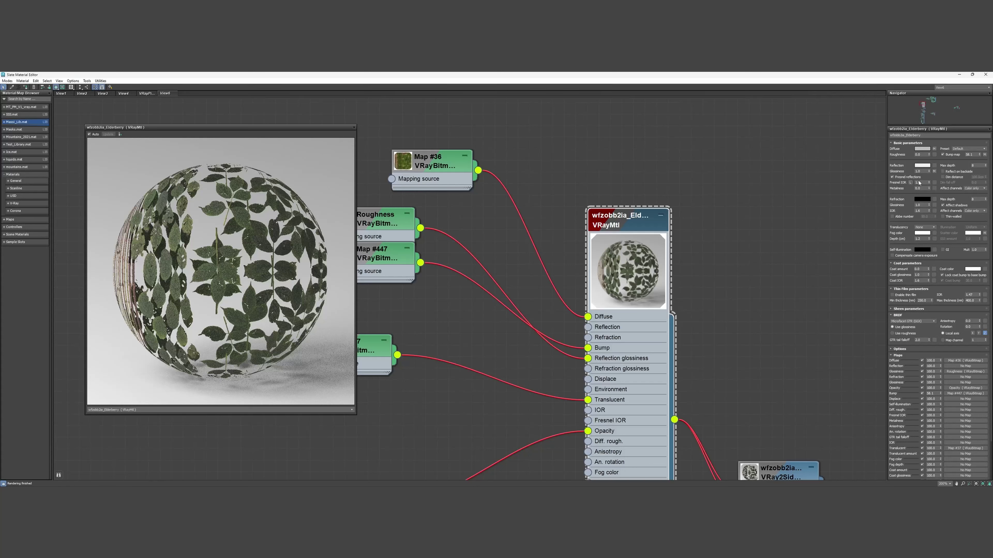
Lock the Elderberry VRayMtl's Fresnel IOR again, adjust its metalness and close the material preview window.
click(910, 183)
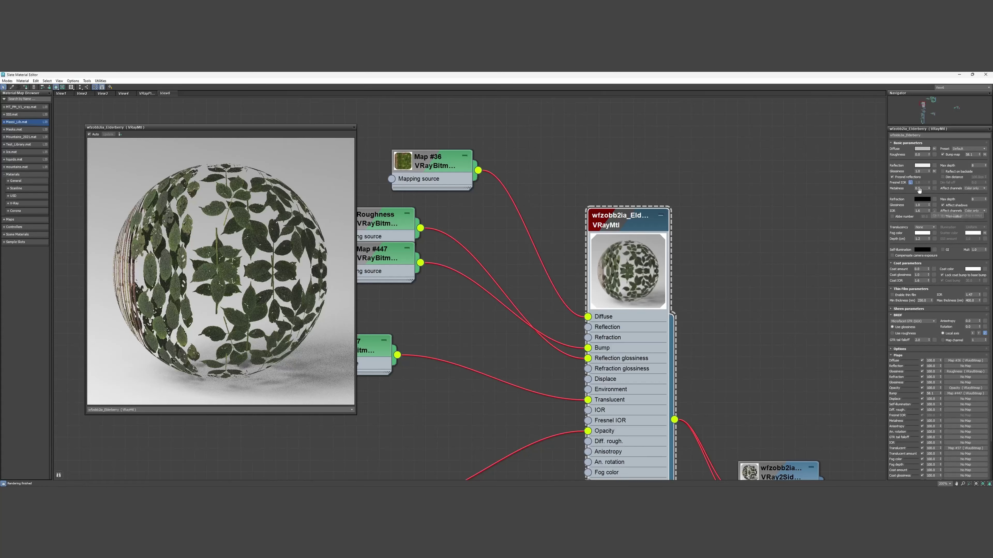
click(930, 188)
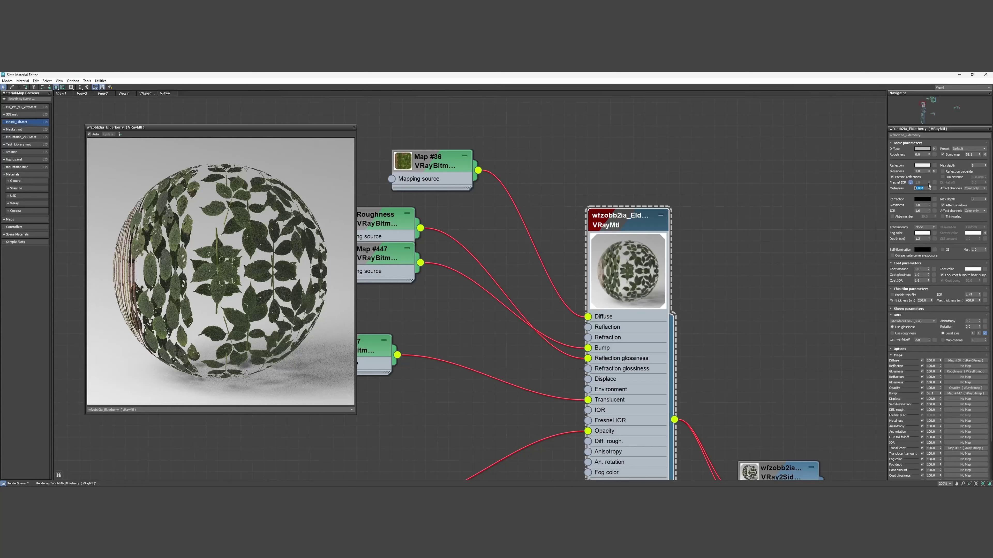
drag(930, 185, 928, 187)
click(354, 128)
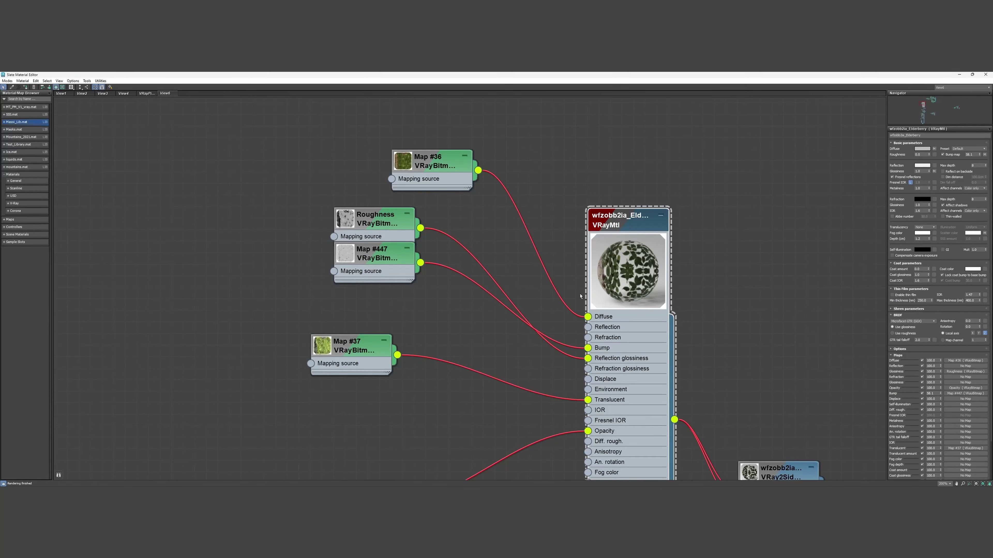
Spread out the Elderberry diffuse, roughness, bump and translucent bitmap nodes so they no longer overlap.
drag(368, 353, 401, 387)
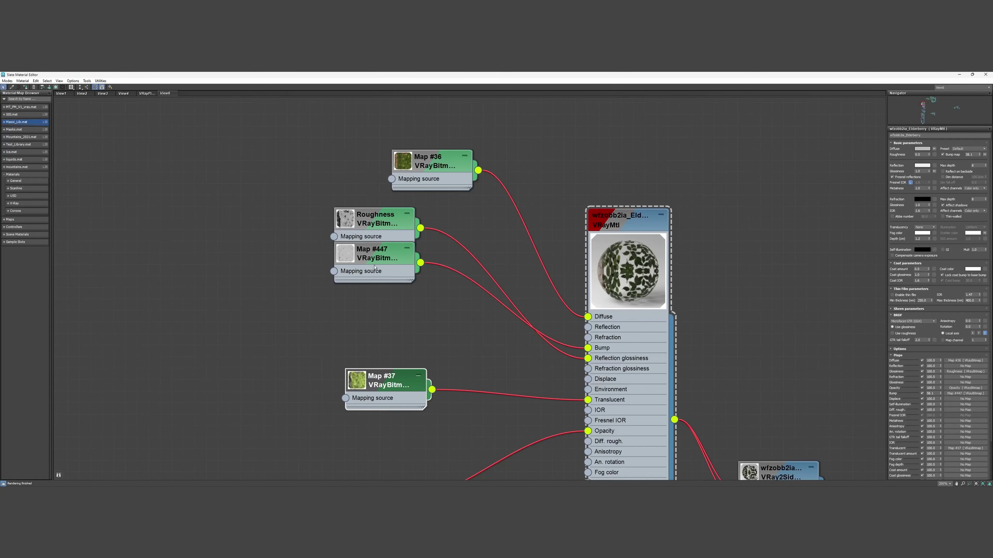
drag(373, 254, 373, 300)
drag(411, 207, 387, 207)
drag(430, 168, 419, 157)
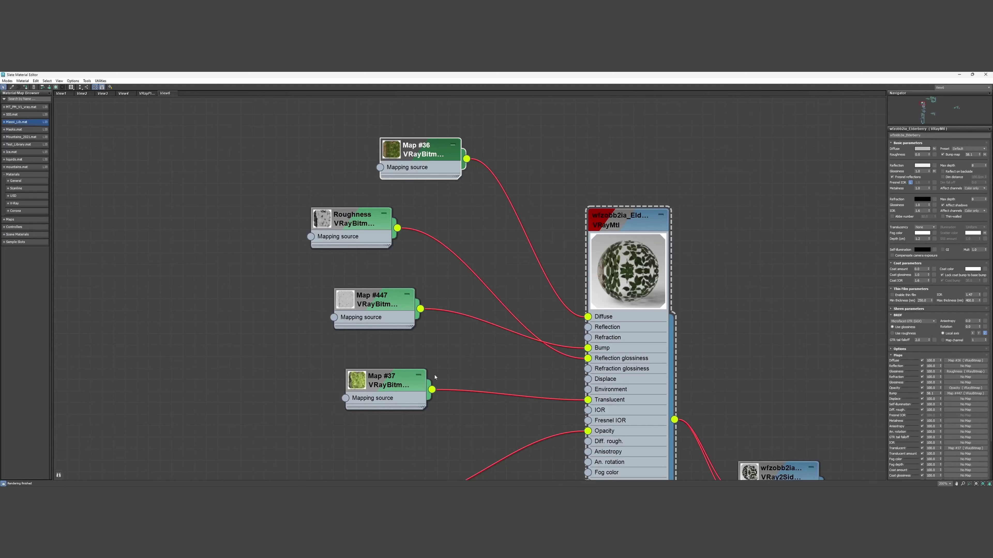
drag(406, 377, 429, 388)
Set the Elderberry VRay2SidedMtl's translucency amount to 100 and reposition the bitmap node feeding its translucency map.
middle_drag(539, 361, 481, 232)
scroll(481, 232, down, 1)
double_click(689, 337)
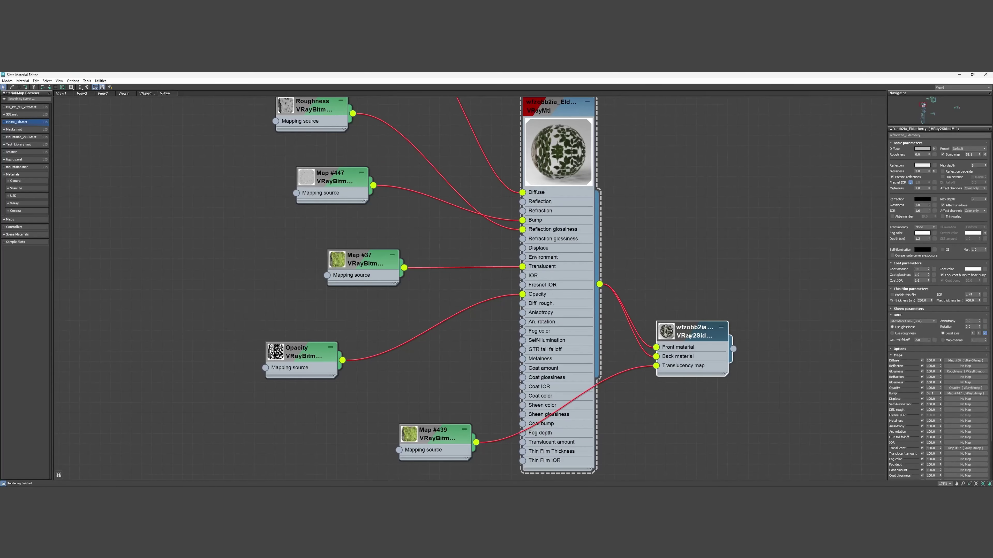
drag(985, 163, 986, 148)
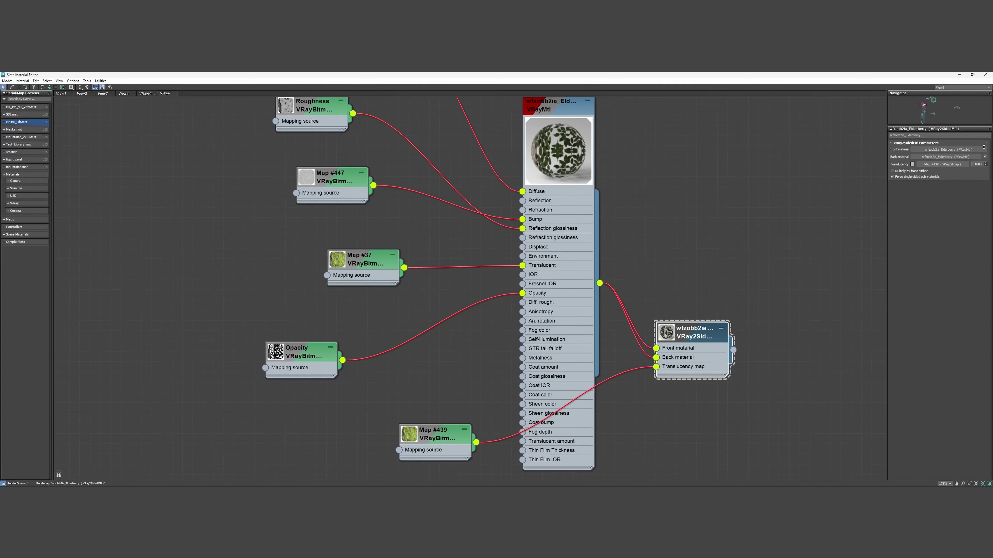
middle_drag(734, 307, 775, 234)
drag(473, 366, 505, 386)
Rearrange the Boston Fern material's bitmap nodes to make room for a bump bitmap between Roughness and the translucency map.
middle_drag(548, 369, 534, 284)
scroll(534, 283, down, 2)
middle_drag(578, 386, 567, 296)
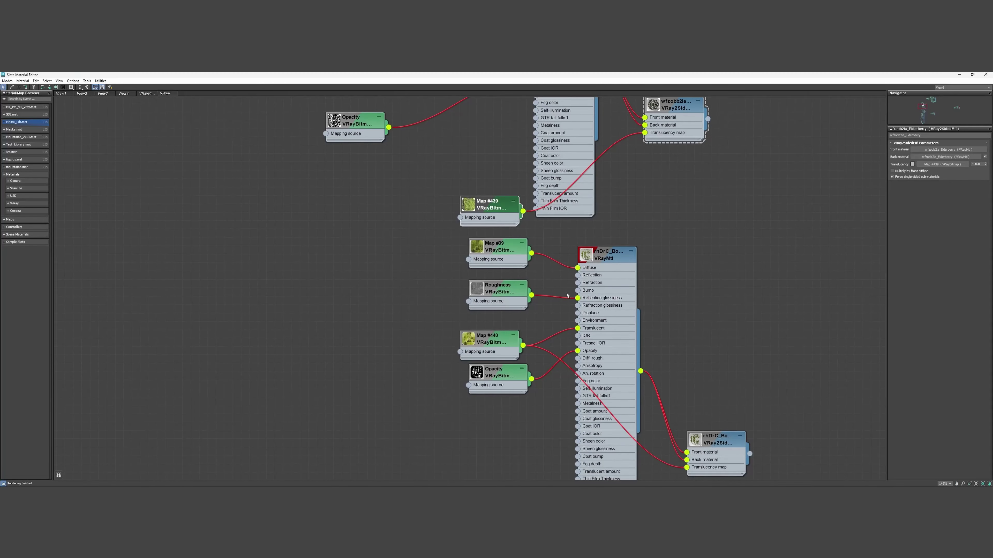
middle_drag(597, 359, 616, 337)
scroll(616, 336, down, 1)
drag(622, 245, 613, 284)
drag(515, 351, 483, 427)
drag(520, 325, 466, 397)
mouse_move(528, 280)
mouse_down()
mouse_move(434, 302)
mouse_move(411, 295)
mouse_up()
mouse_move(539, 246)
mouse_down()
mouse_move(470, 246)
mouse_move(450, 357)
mouse_move(597, 279)
mouse_up()
Connect the copied Roughness bitmap to the Boston Fern VRayMtl's Bump input and load the BostonFern bump texture into it.
double_click(446, 345)
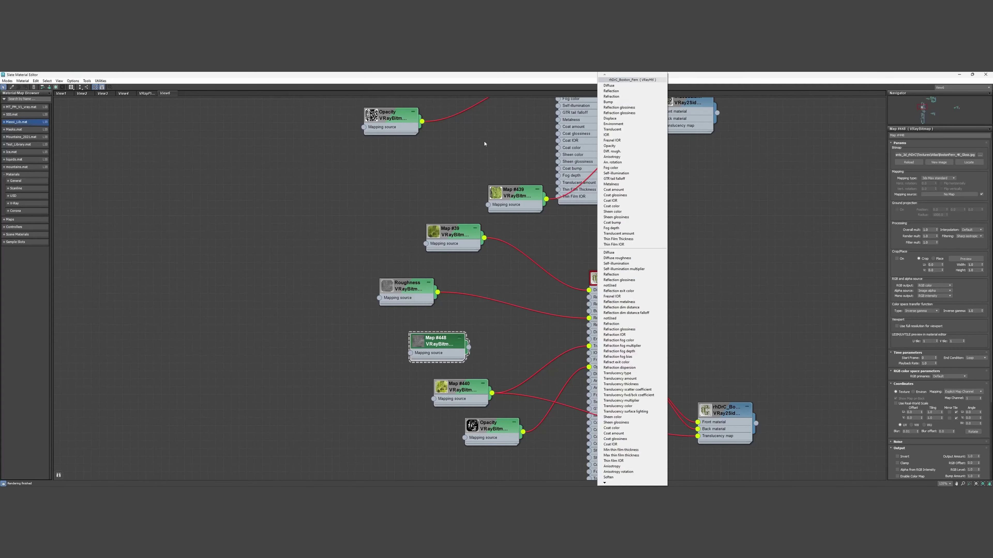
click(608, 101)
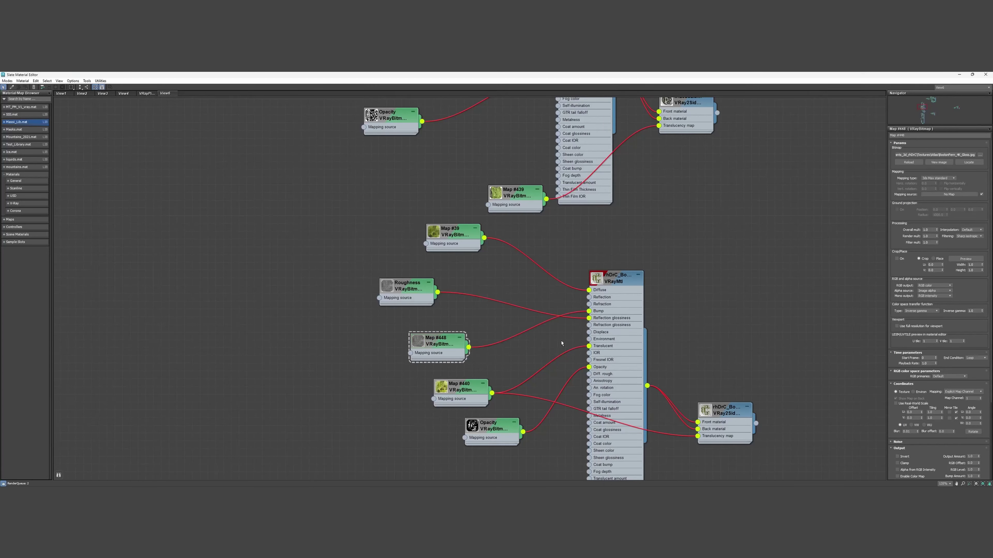
click(459, 337)
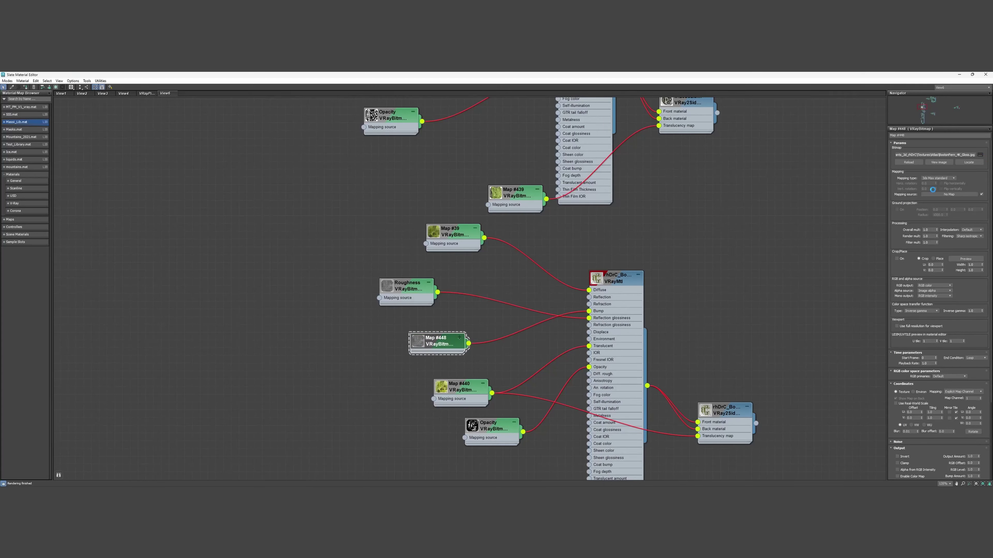
click(980, 155)
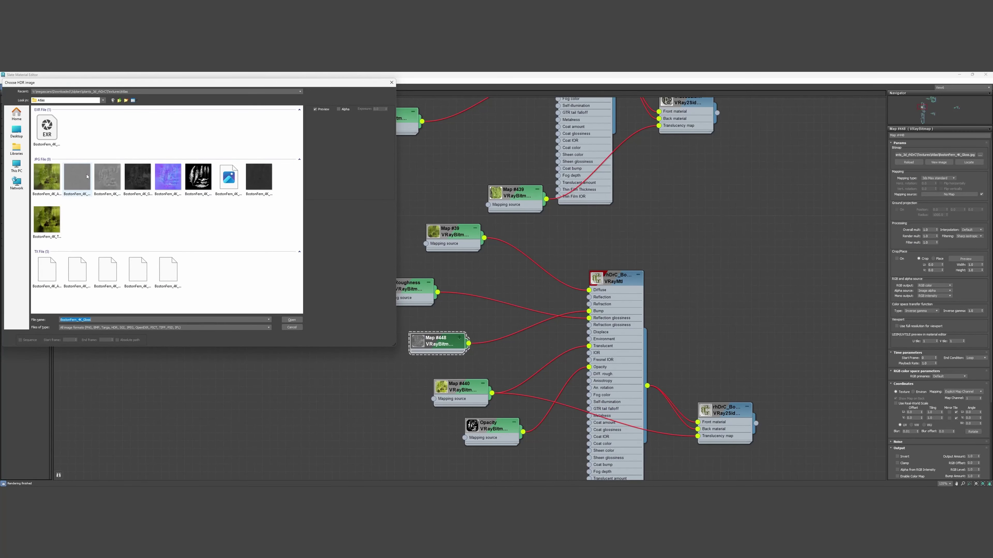
double_click(78, 177)
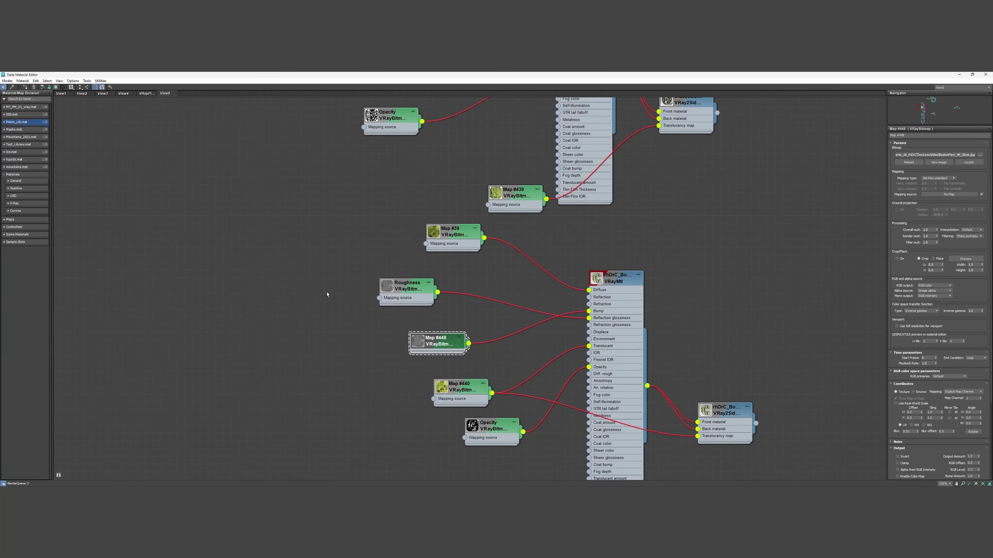
Raise the Boston Fern VRay2SidedMtl's translucency amount and lighten the reflection color of its VRayMtl.
click(718, 411)
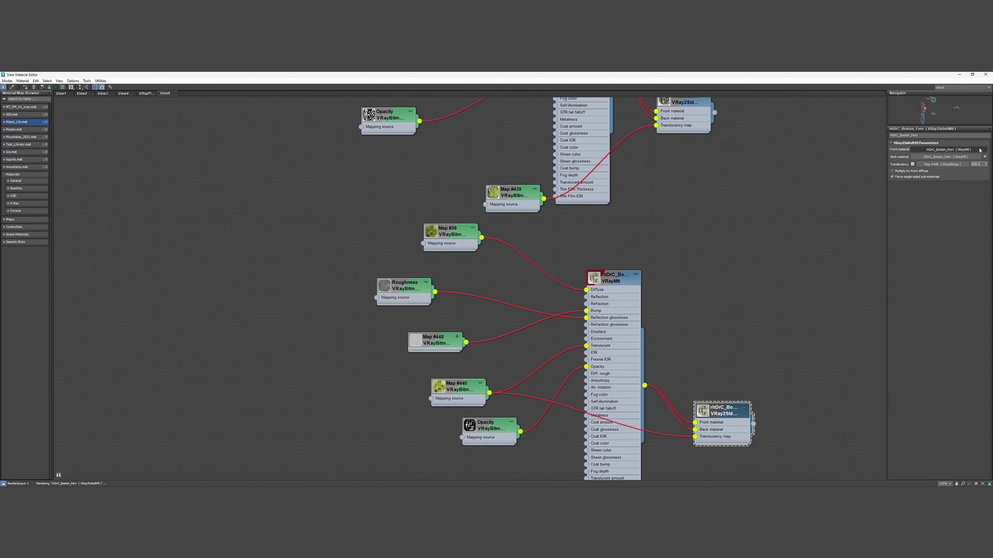
click(615, 278)
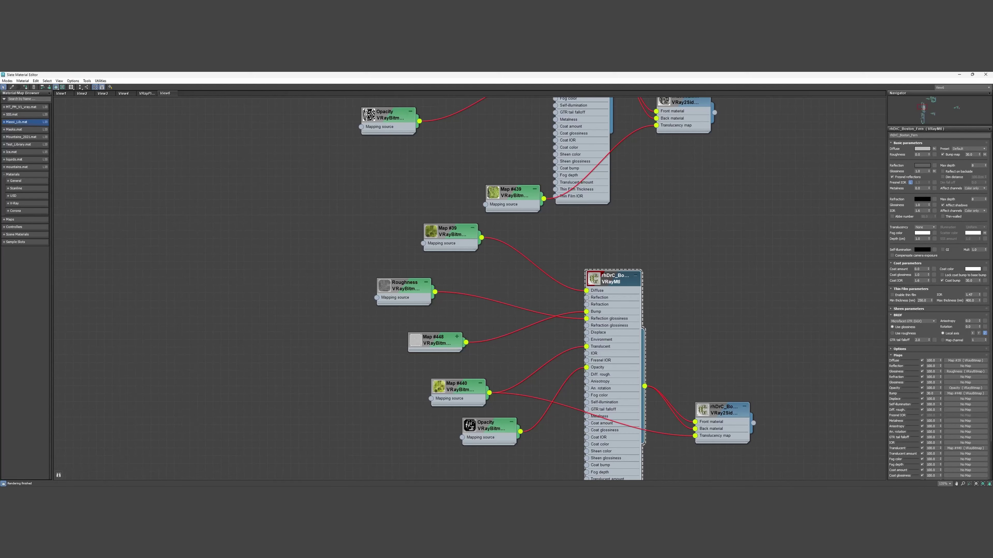
click(922, 165)
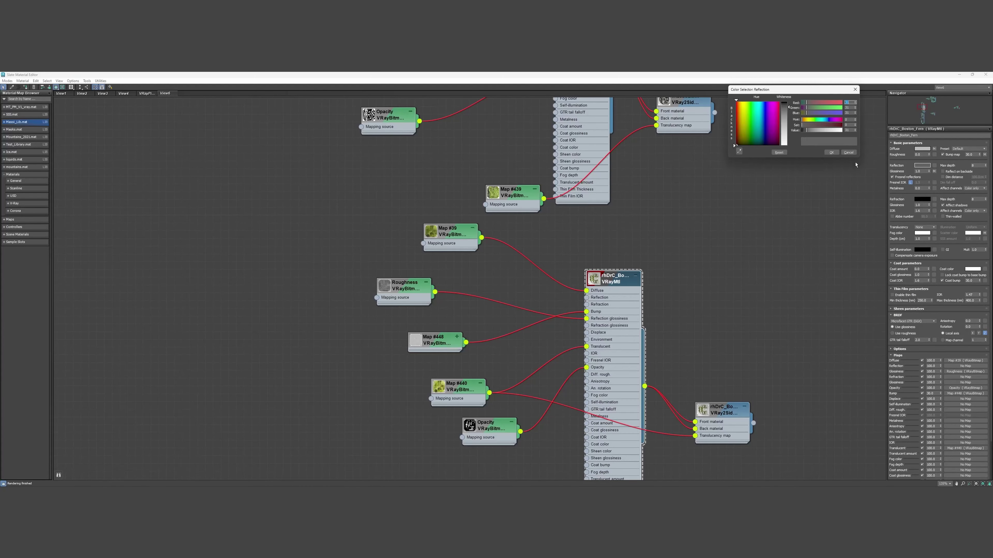
click(835, 131)
click(831, 152)
Connect a copy of the Acacia Roughness bitmap to the VRayMtl's Bump input and load the plant's Bump texture.
middle_drag(664, 284, 653, 179)
scroll(653, 180, down, 4)
middle_drag(657, 226, 660, 148)
scroll(616, 302, up, 5)
mouse_move(527, 350)
mouse_down()
mouse_move(502, 309)
mouse_move(506, 355)
mouse_move(636, 352)
mouse_move(625, 339)
mouse_up()
double_click(505, 347)
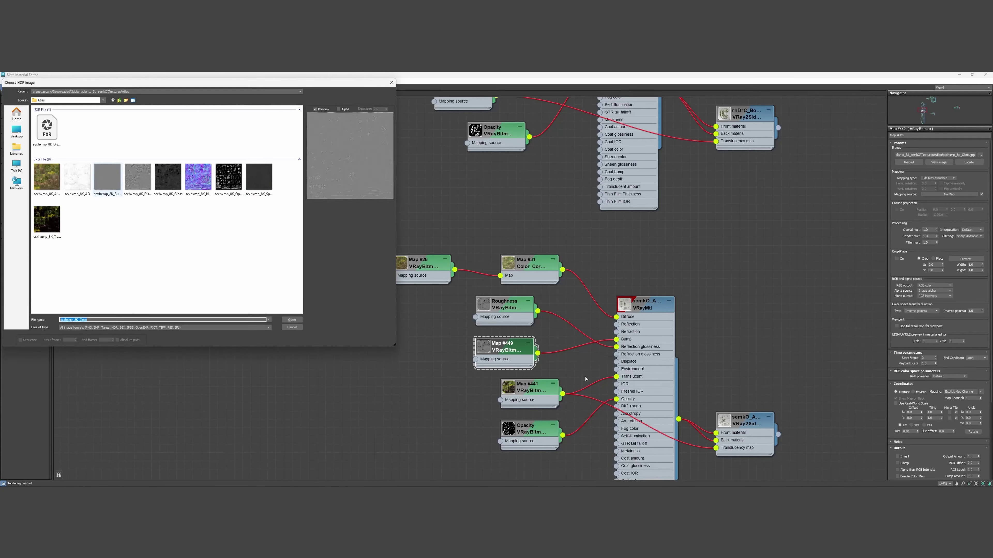
key(Return)
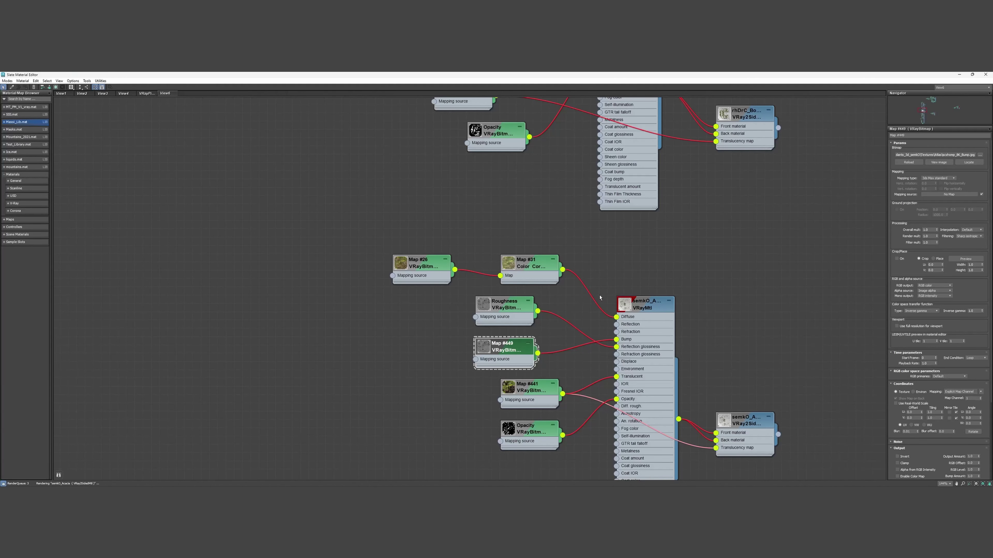
Lighten the Acacia VRayMtl's reflection color and accept the new color.
middle_drag(723, 390, 636, 307)
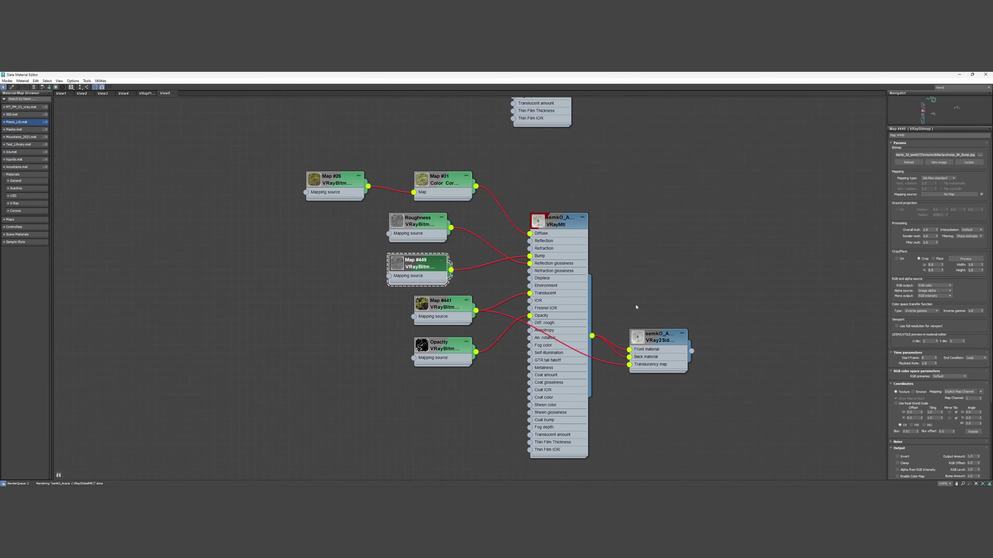
scroll(636, 307, down, 1)
double_click(563, 229)
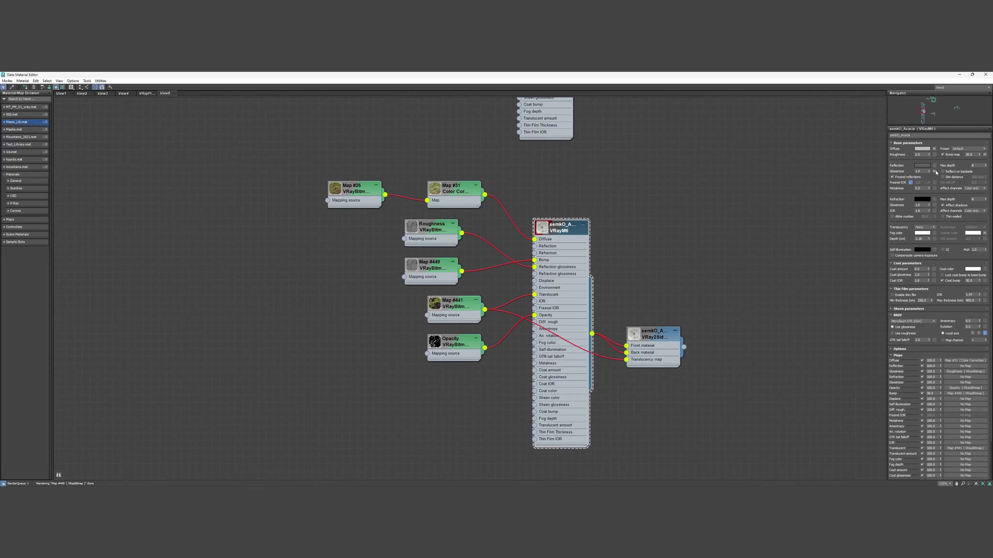
click(922, 165)
drag(883, 134, 889, 135)
click(899, 156)
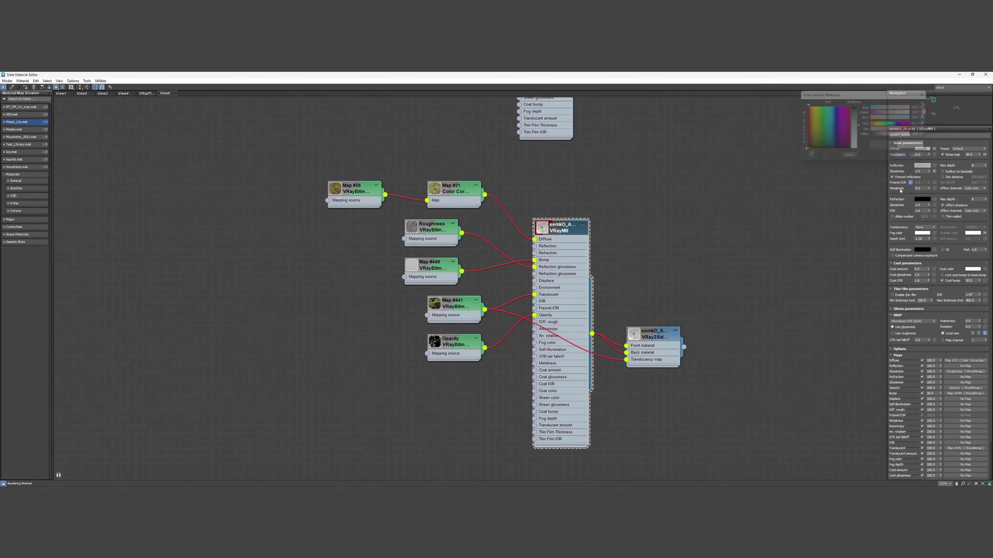
Raise the Acacia VRay2SidedMtl's translucency amount to 100.
middle_drag(829, 310, 721, 274)
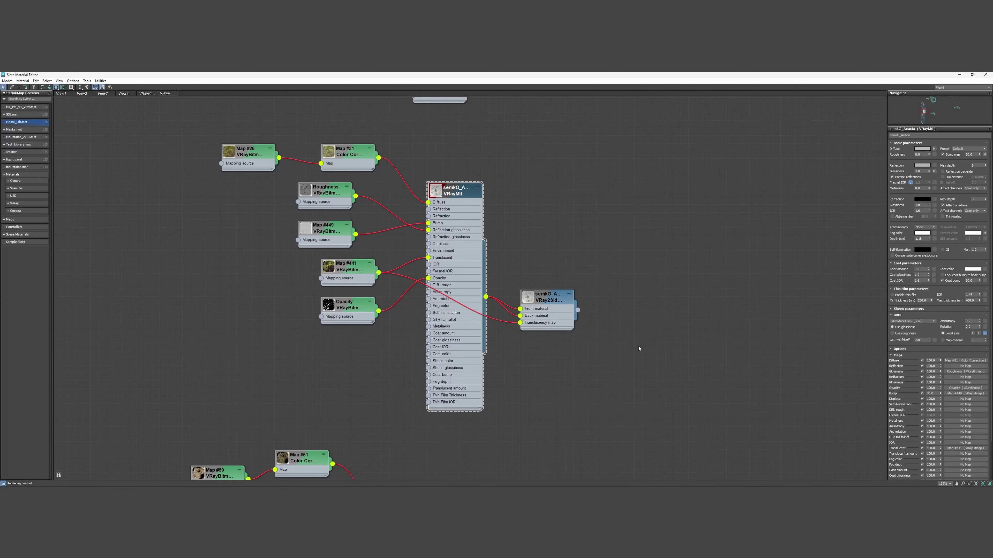
middle_drag(639, 349, 664, 326)
click(572, 281)
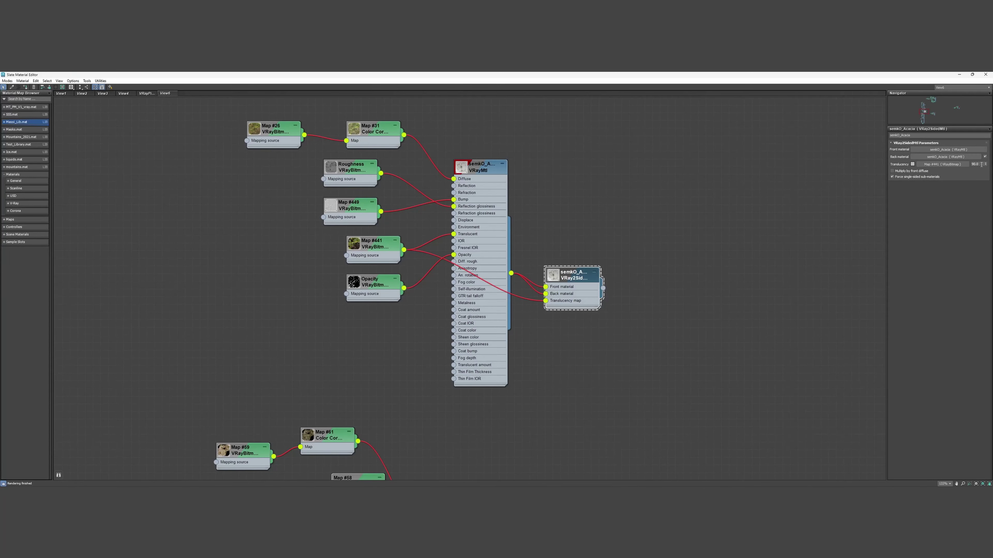
drag(985, 164, 981, 155)
Review the remaining material networks below the leaf materials, including the moss material's albedo, bump and roughness connections.
middle_drag(623, 315, 634, 155)
scroll(634, 155, down, 4)
middle_drag(574, 398, 595, 180)
scroll(595, 179, down, 2)
middle_drag(655, 284, 691, 160)
scroll(691, 160, down, 1)
scroll(539, 306, up, 6)
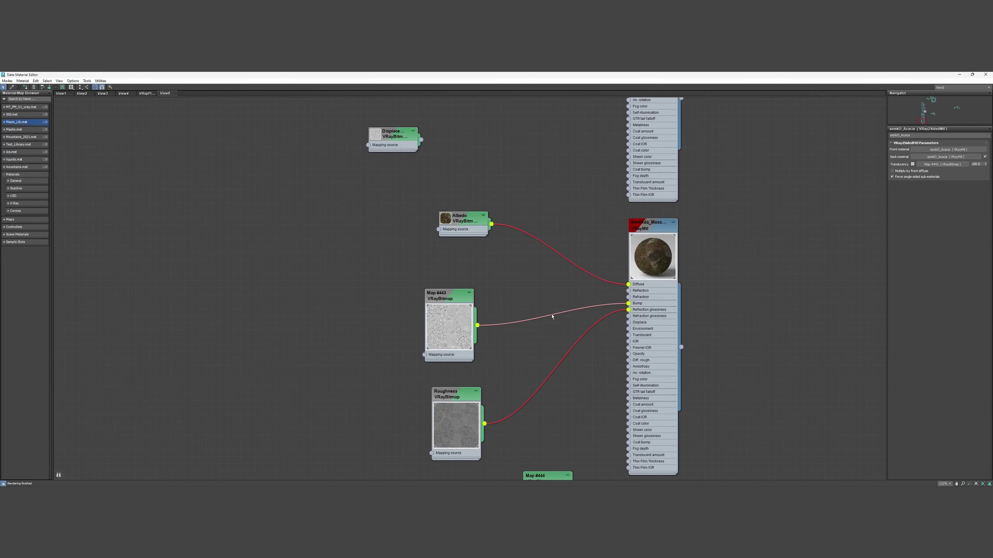
drag(475, 393, 489, 398)
scroll(612, 291, down, 4)
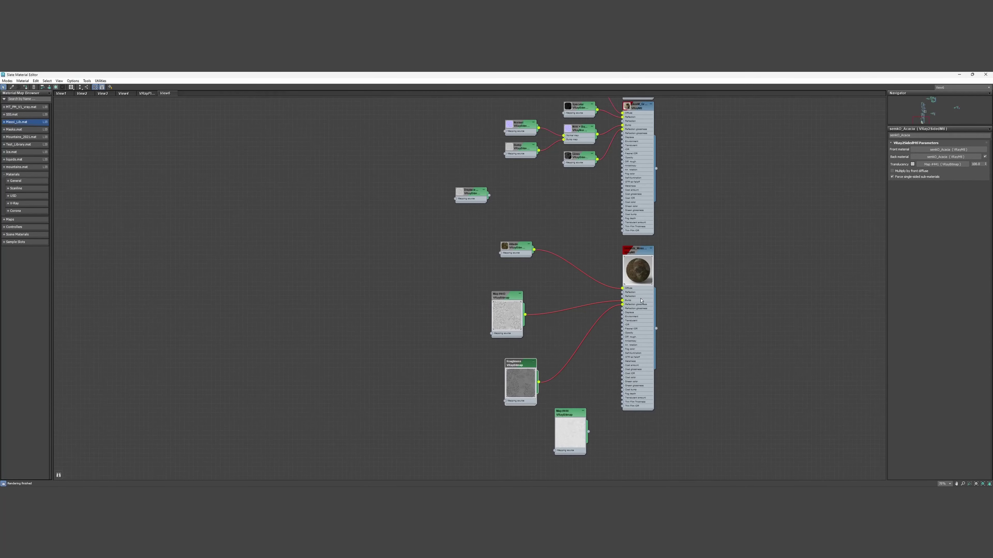
middle_drag(669, 285, 585, 391)
scroll(568, 332, up, 1)
middle_drag(568, 332, 385, 391)
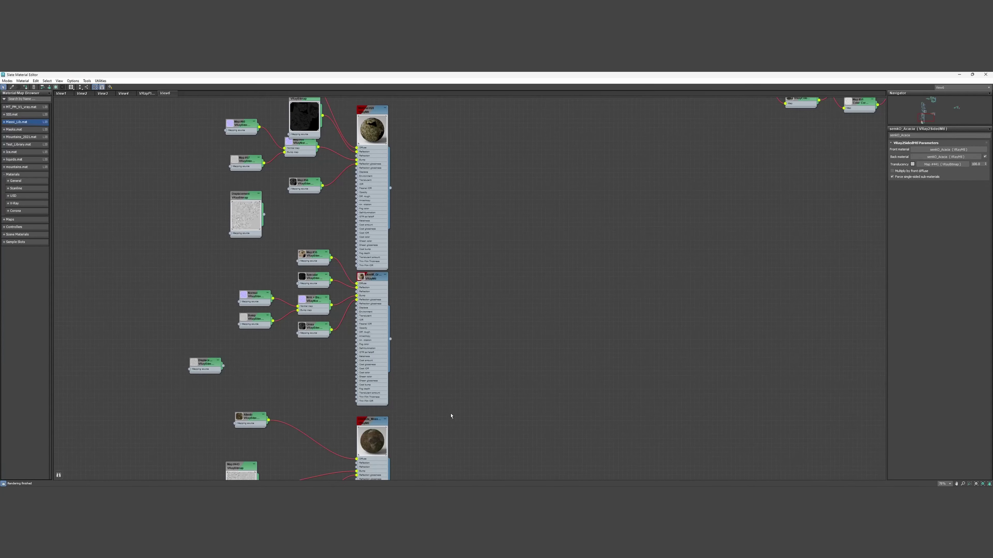
Minimize the Slate Material Editor, collapse Layer017 and hide the Ecosystems layer.
click(972, 74)
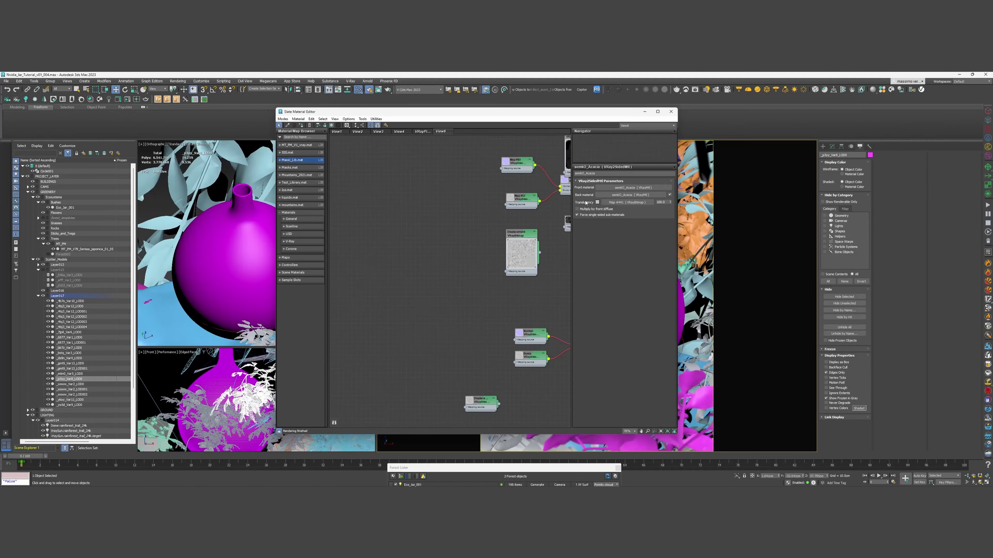
click(645, 112)
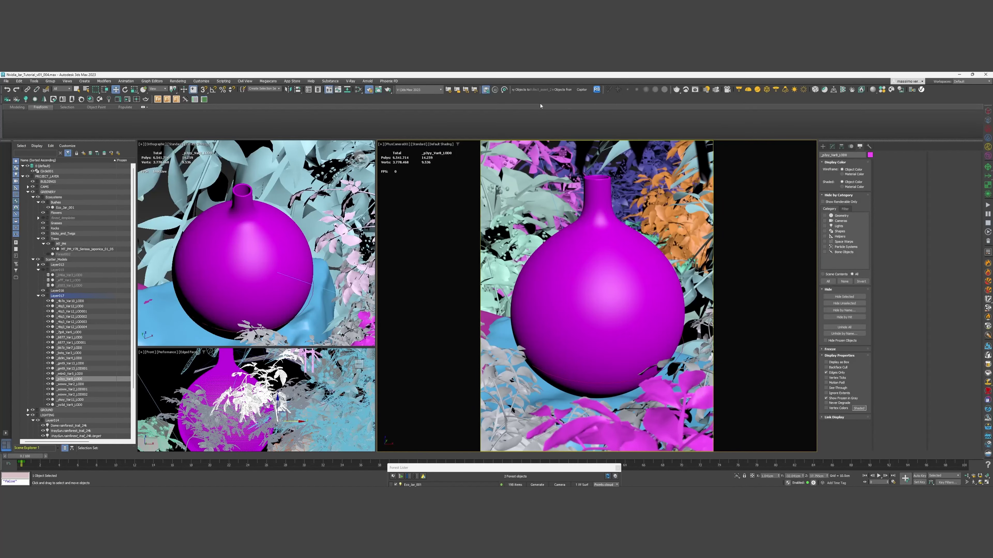
click(38, 296)
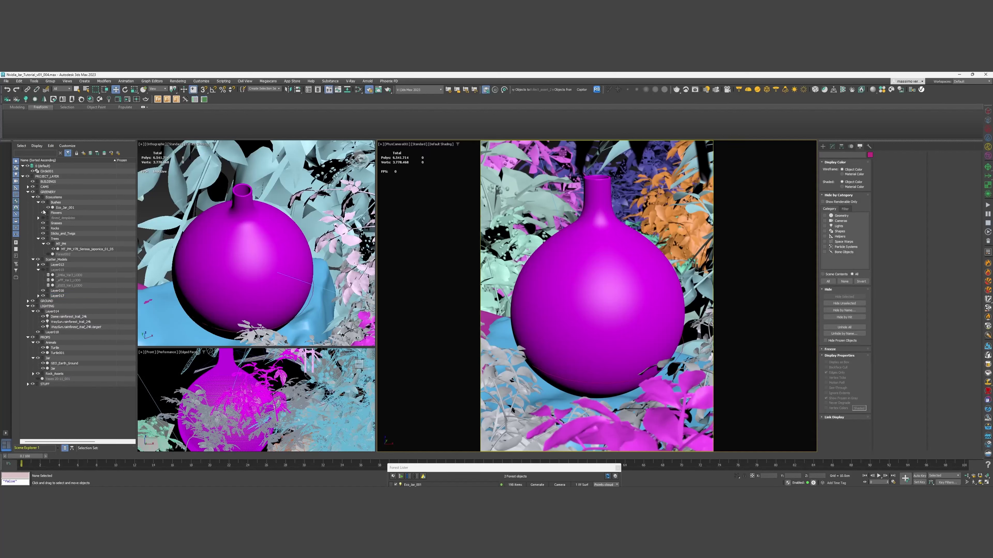
click(38, 197)
Open the V-Ray Frame Buffer, move it clear of the jar's camera view and fit the whole render in it.
click(694, 90)
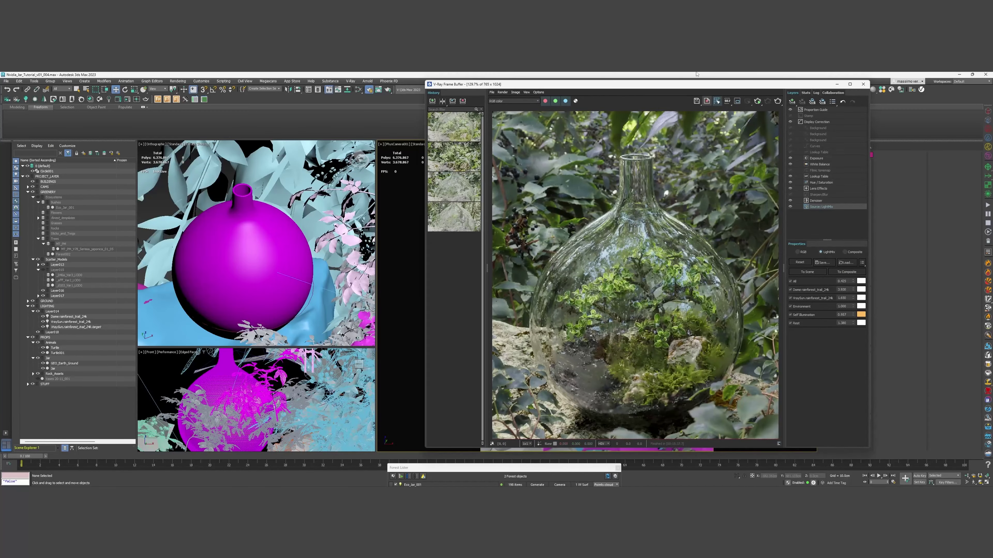
drag(699, 83, 381, 97)
scroll(386, 291, down, 4)
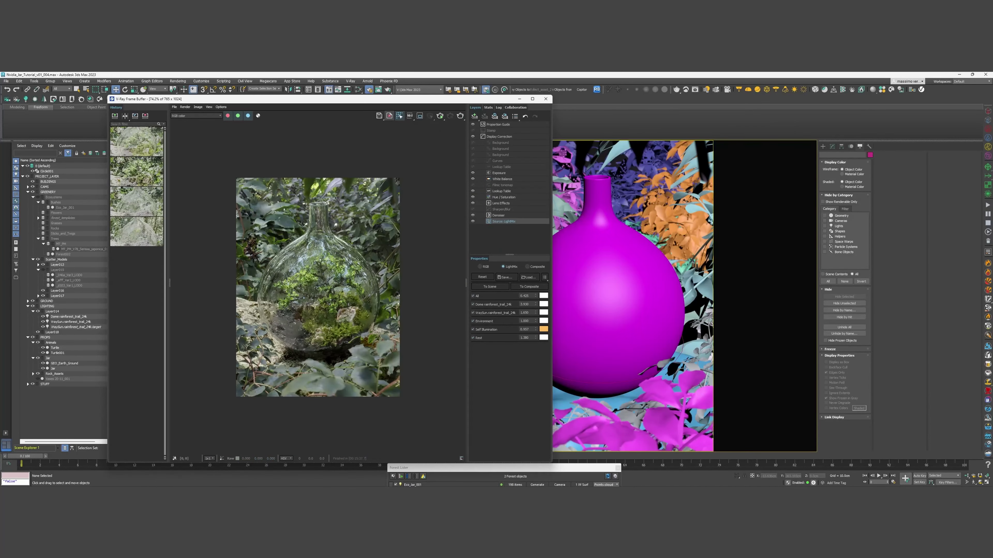
Adjust the bucket sampler's max subdivs and the image sampler's min shading rate in the V-Ray render settings.
click(370, 89)
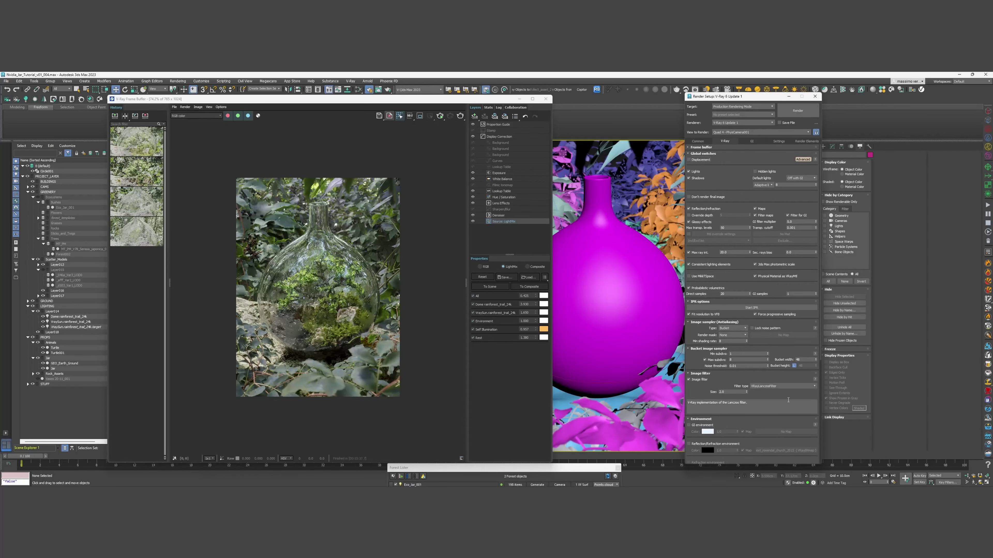
scroll(317, 288, up, 1)
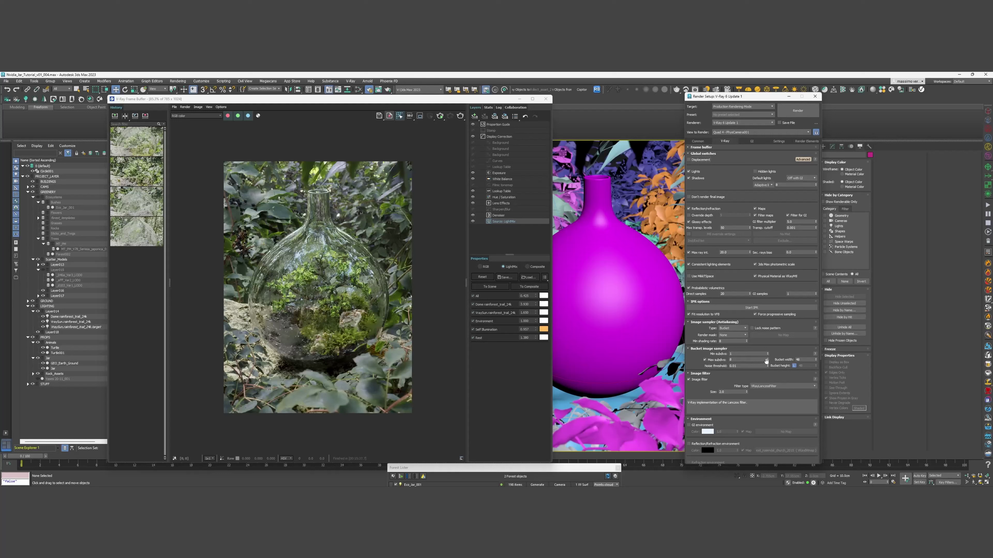
drag(766, 361, 768, 364)
click(747, 342)
Raise the VRaySun rainforest_trail light's intensity in the LightMix while checking the jar render up close.
scroll(315, 319, up, 2)
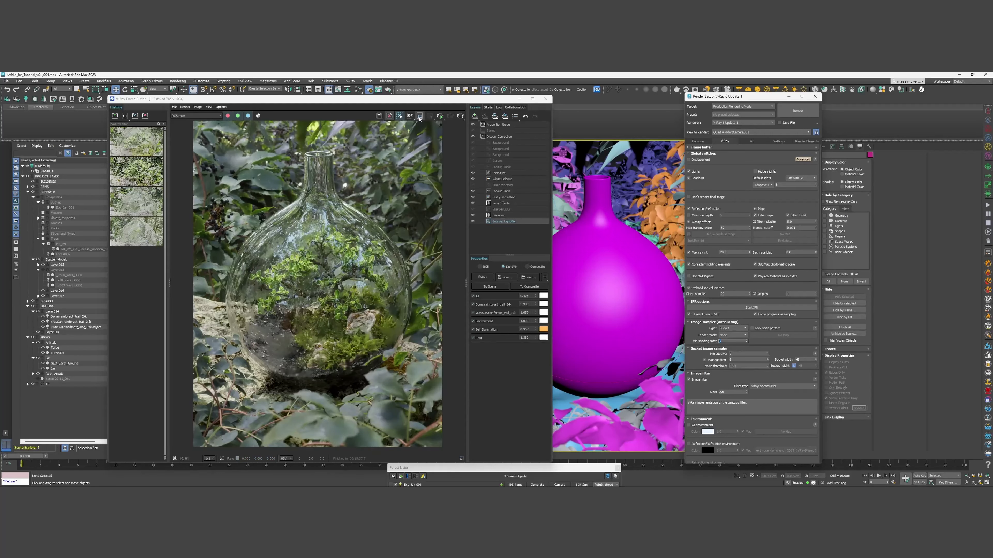
drag(536, 312, 508, 239)
scroll(319, 323, down, 1)
scroll(320, 323, up, 1)
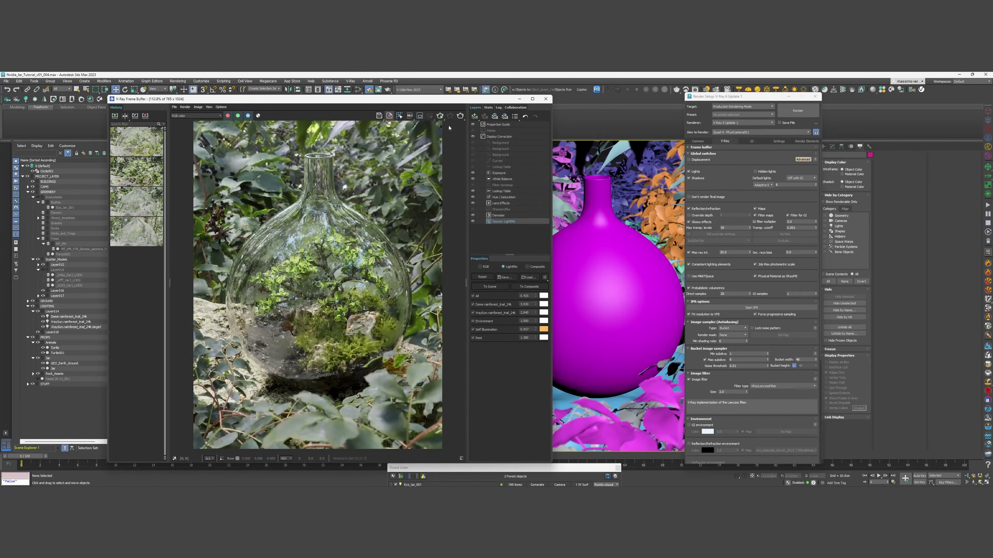
Define a full-height render region over the left quarter of the jar image and start an interactive render.
click(420, 116)
scroll(269, 269, down, 2)
mouse_move(208, 142)
mouse_down()
mouse_move(258, 257)
mouse_move(263, 445)
mouse_up()
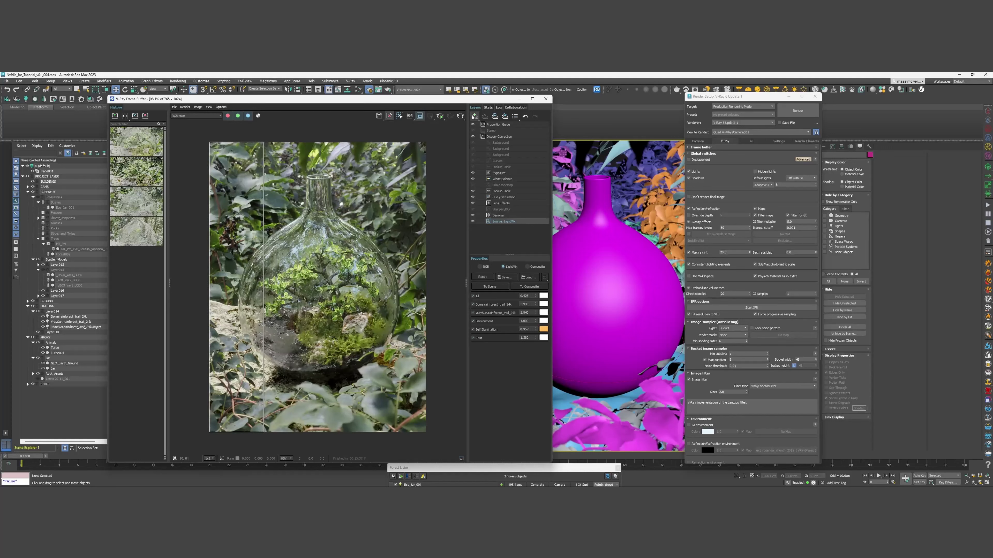
click(440, 116)
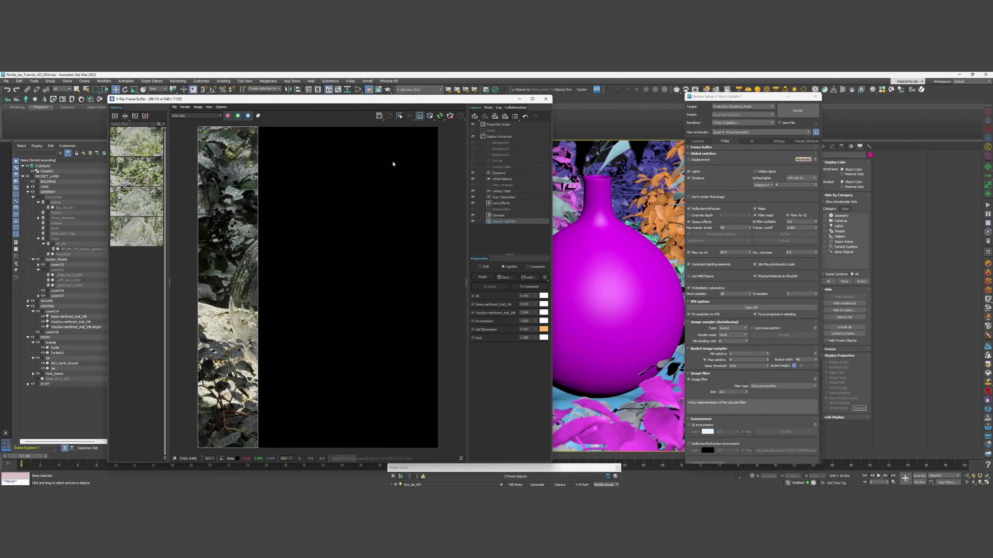
Open the Slate Material Editor and arrange it and the V-Ray Frame Buffer side by side.
drag(400, 109, 663, 122)
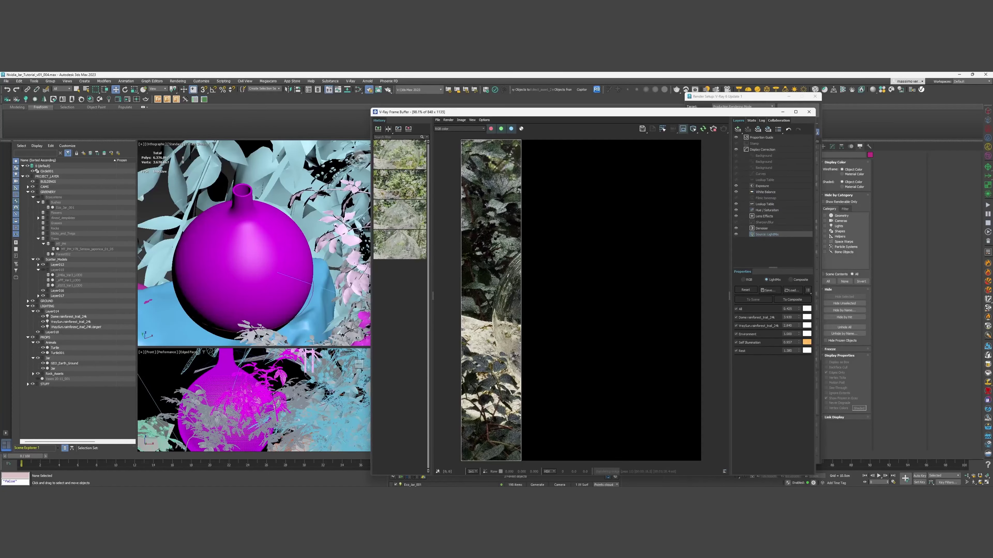
click(359, 90)
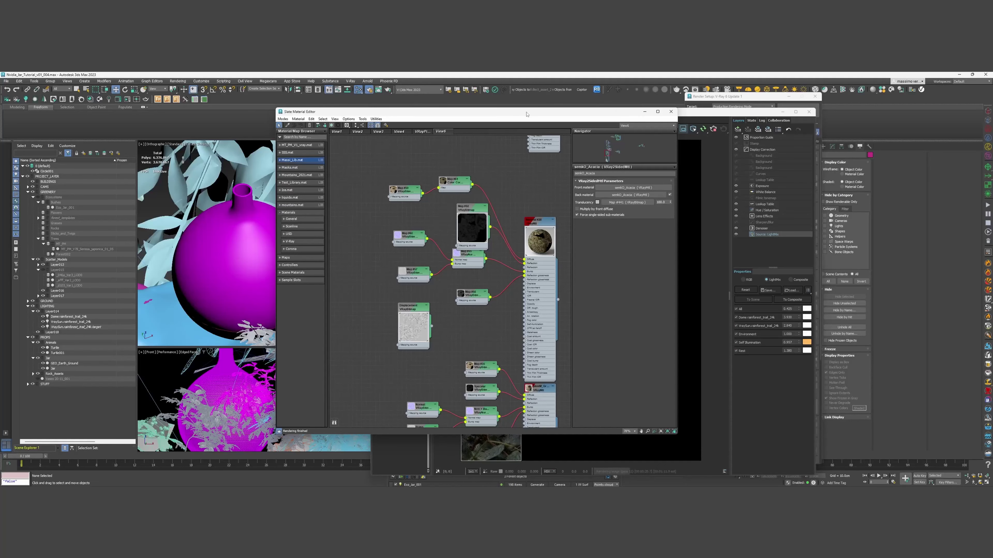
drag(468, 112, 217, 109)
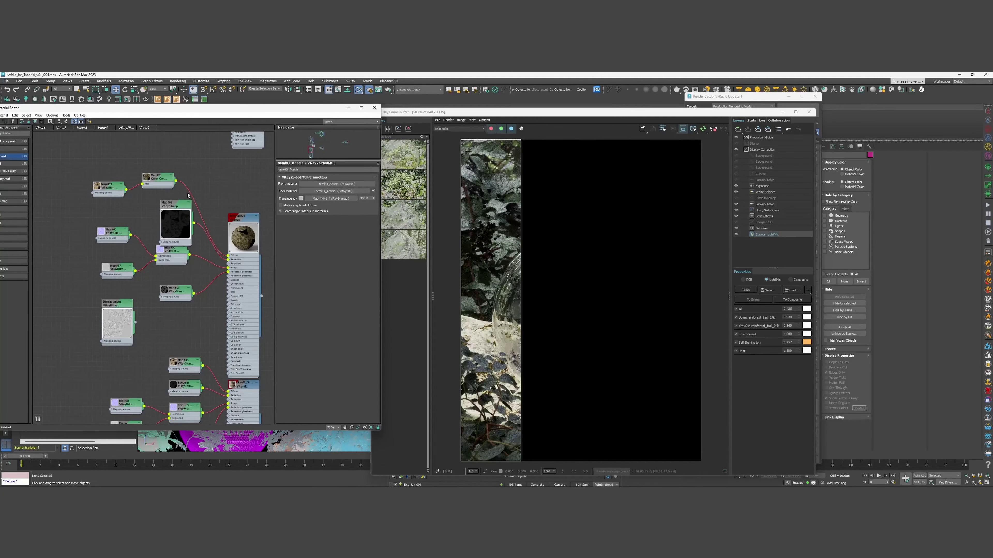
Find the Elderberry VRayMtl in the node graph and set its bump map amount to 30.
middle_drag(181, 208, 157, 225)
scroll(157, 226, down, 8)
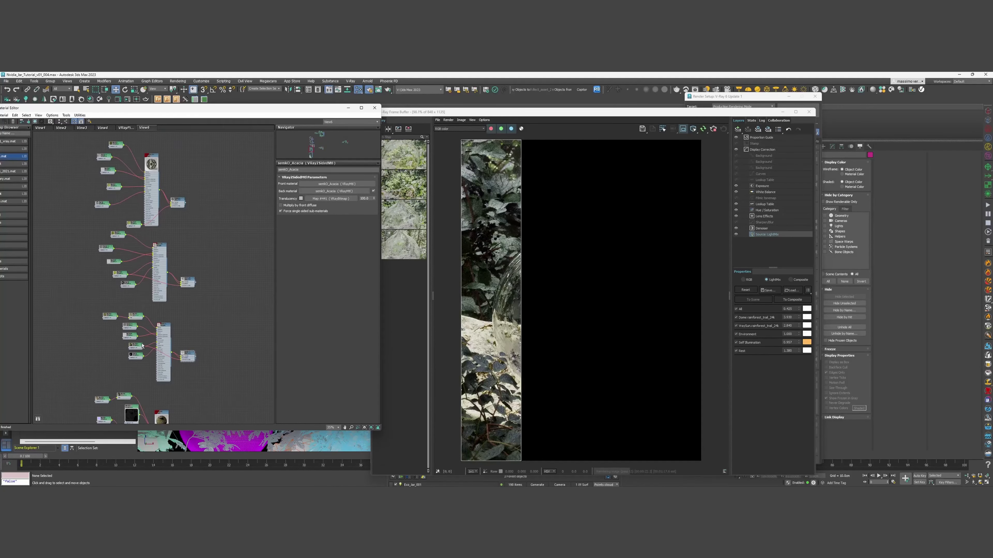
middle_drag(135, 379, 137, 424)
middle_drag(203, 189, 227, 235)
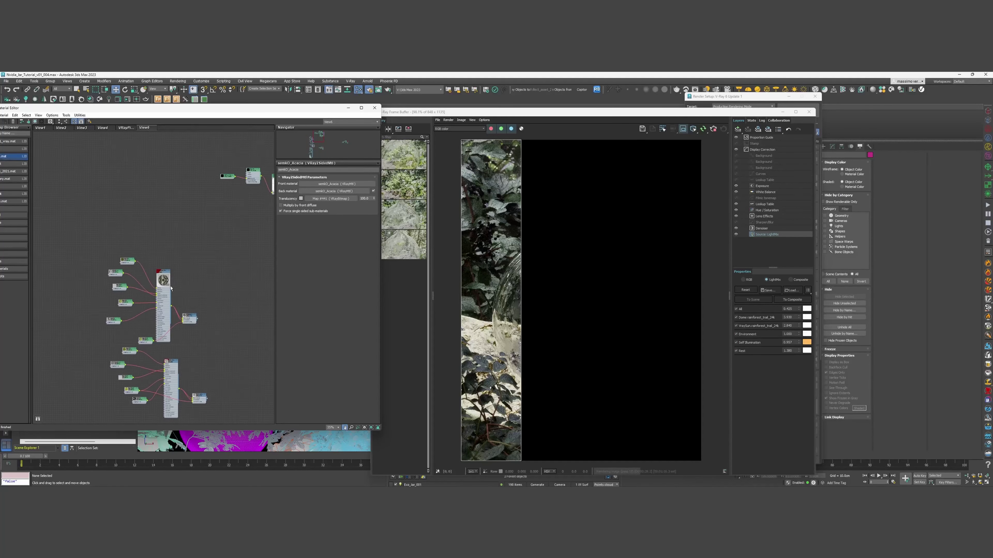
scroll(157, 279, up, 8)
scroll(157, 278, up, 4)
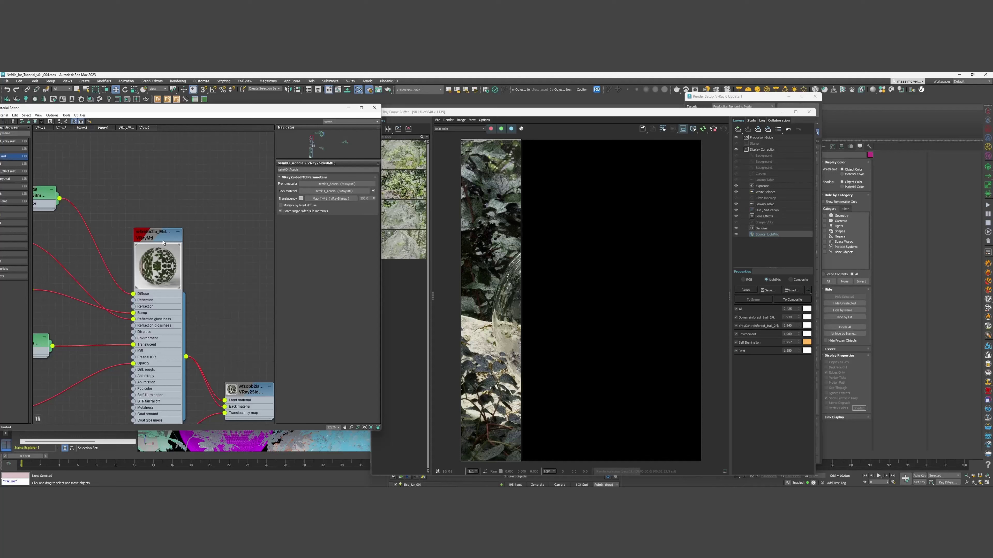
double_click(164, 242)
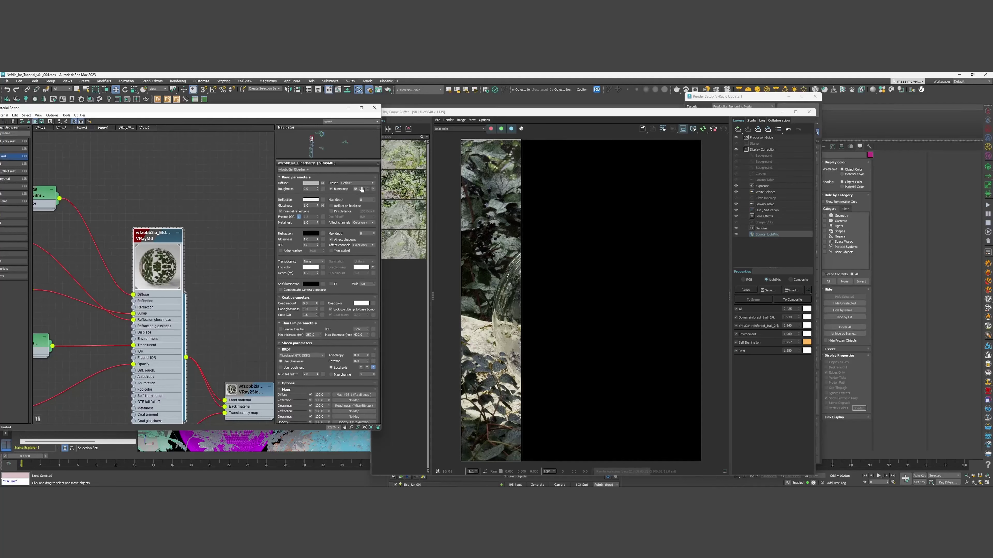
drag(363, 190, 337, 191)
text(30)
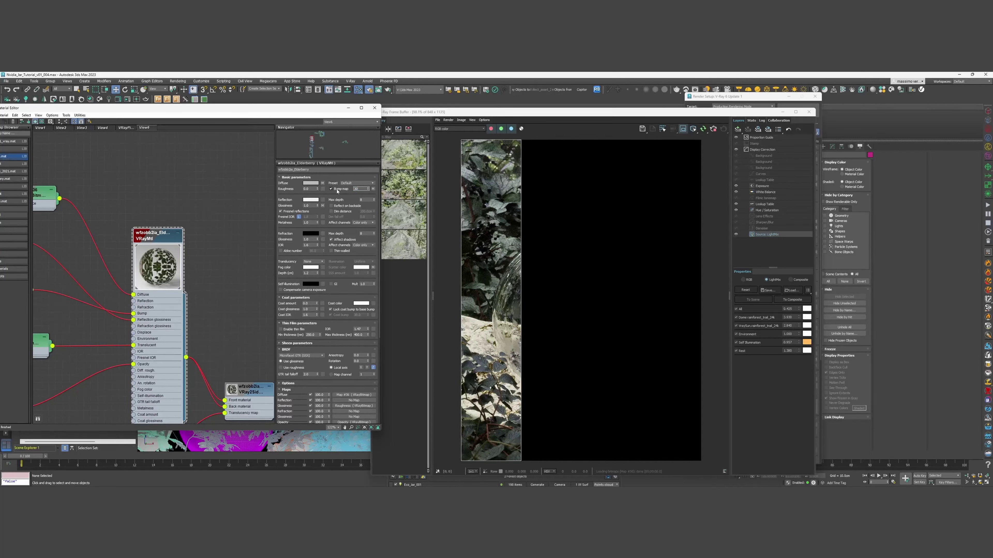
key(Return)
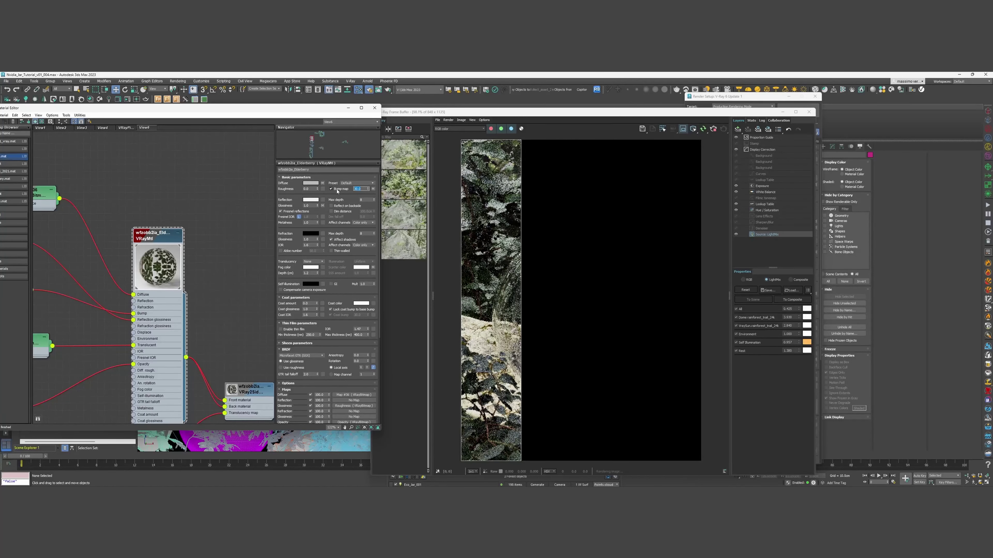
Set the metalness of the Elderberry VRayMtl to 0.02.
middle_drag(230, 303, 235, 277)
scroll(235, 277, down, 2)
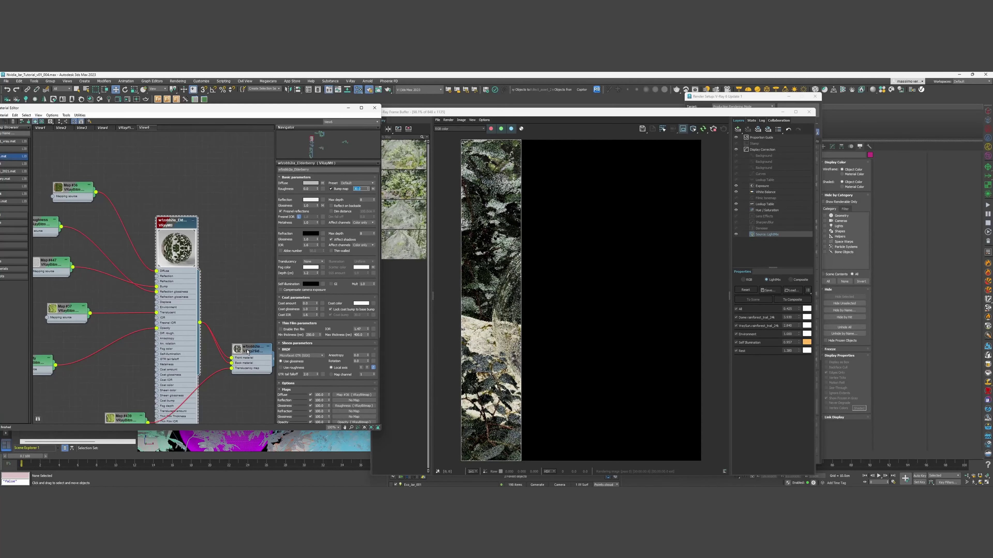
double_click(252, 348)
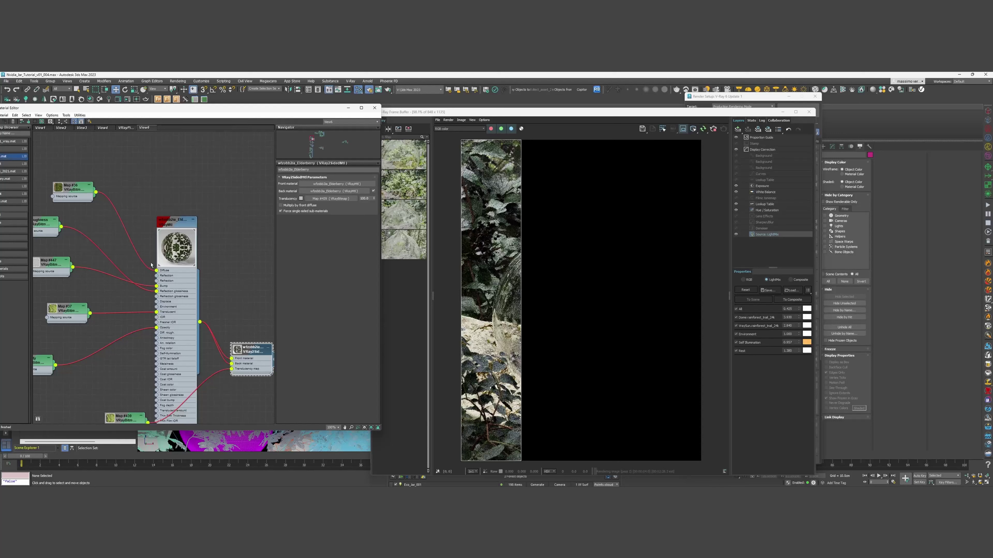
middle_drag(132, 272, 173, 294)
double_click(215, 248)
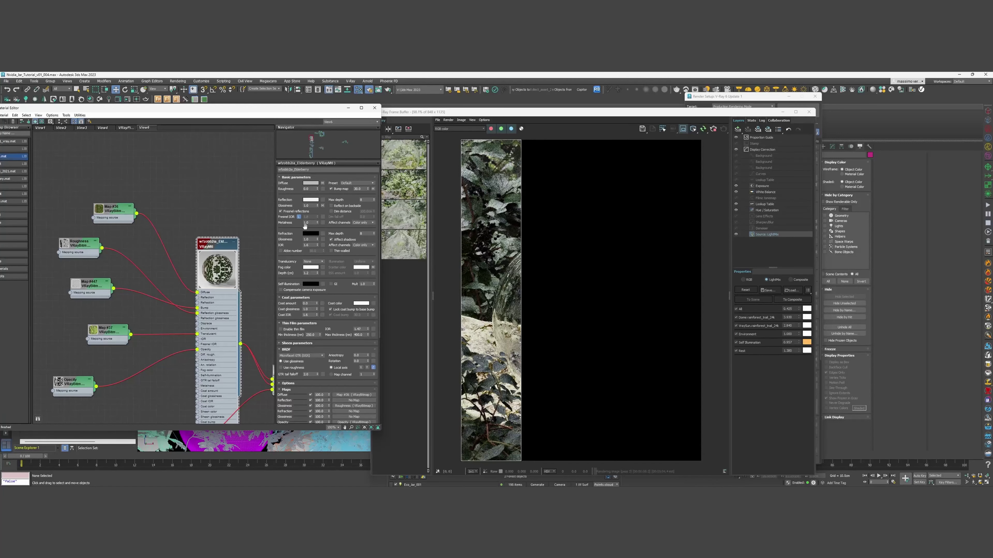
double_click(305, 223)
text(0.02)
key(Return)
key(Return)
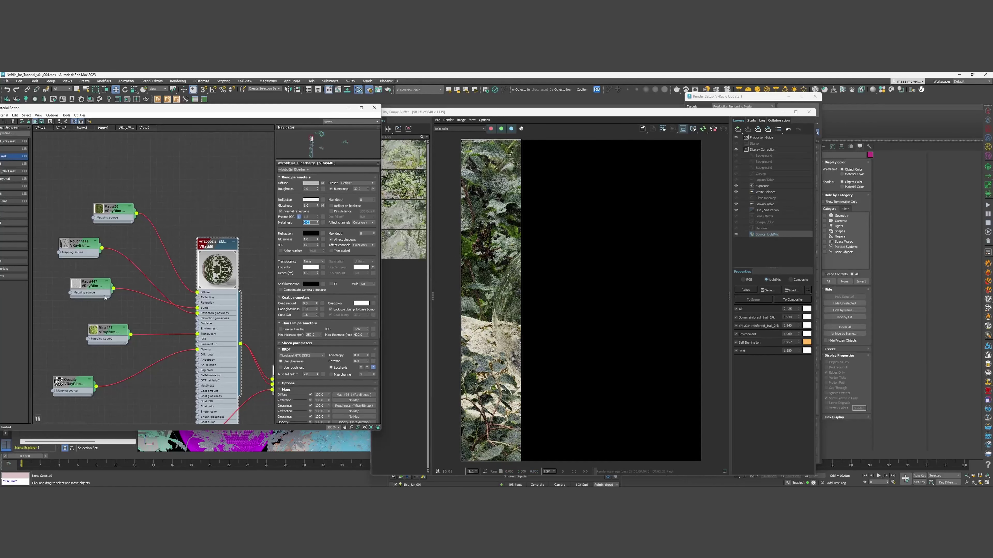
Connect the Roughness map to the Elderberry material's Metalness input and set that map's amount to 50.
scroll(124, 344, up, 1)
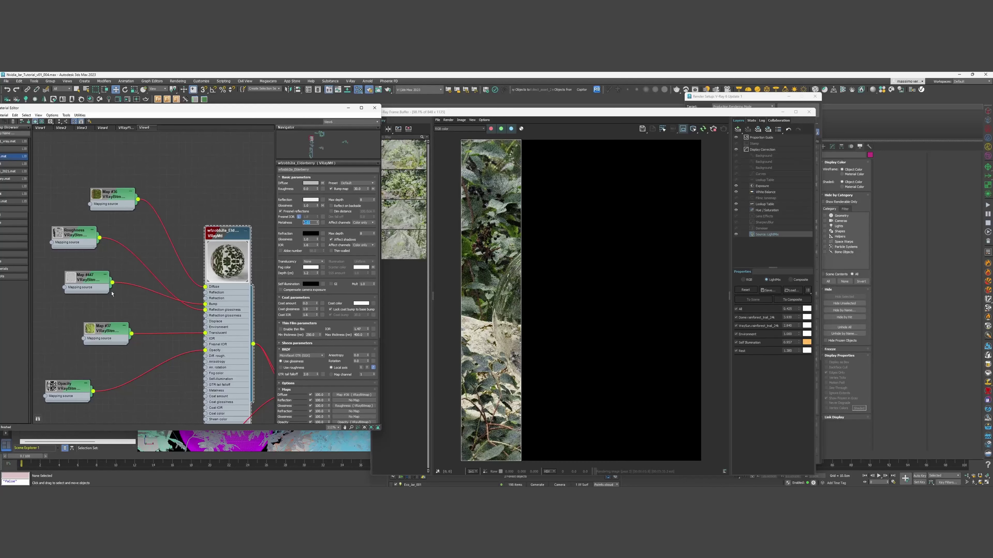
drag(100, 238, 323, 226)
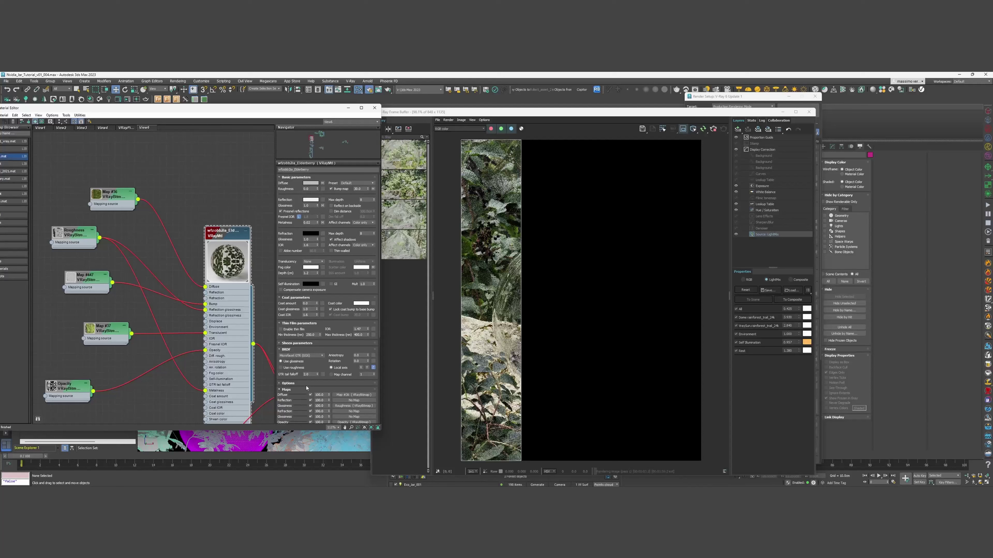
scroll(309, 313, down, 5)
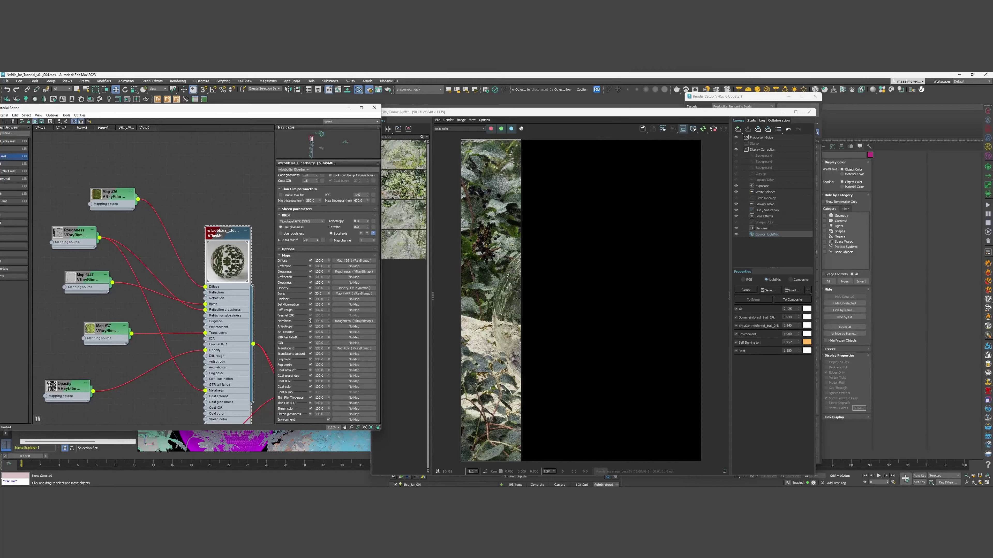
drag(324, 320, 306, 320)
text(50)
key(Return)
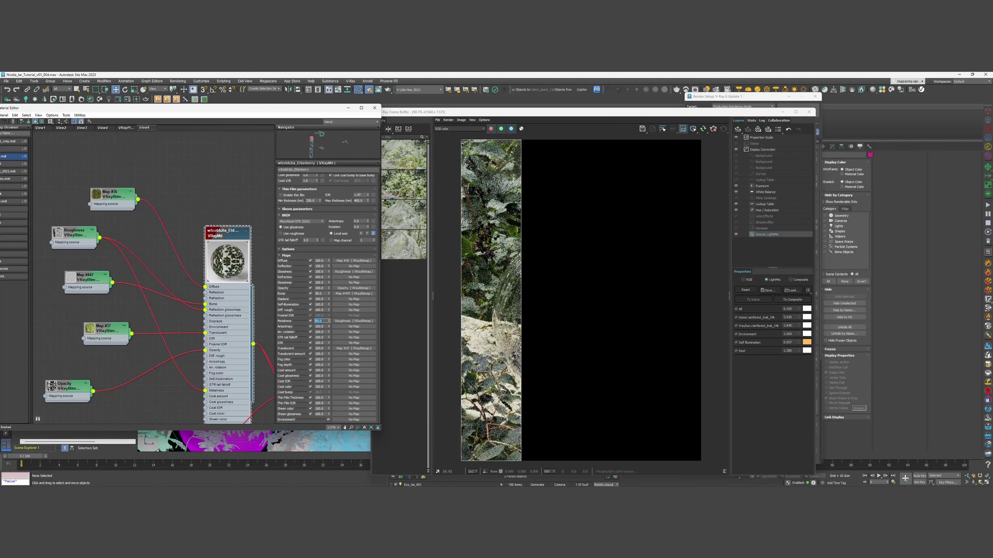
Add a Color Correction map fed by the Elderberry material's diffuse bitmap, Map #36.
middle_drag(223, 267, 214, 321)
scroll(213, 318, down, 1)
drag(116, 260, 98, 248)
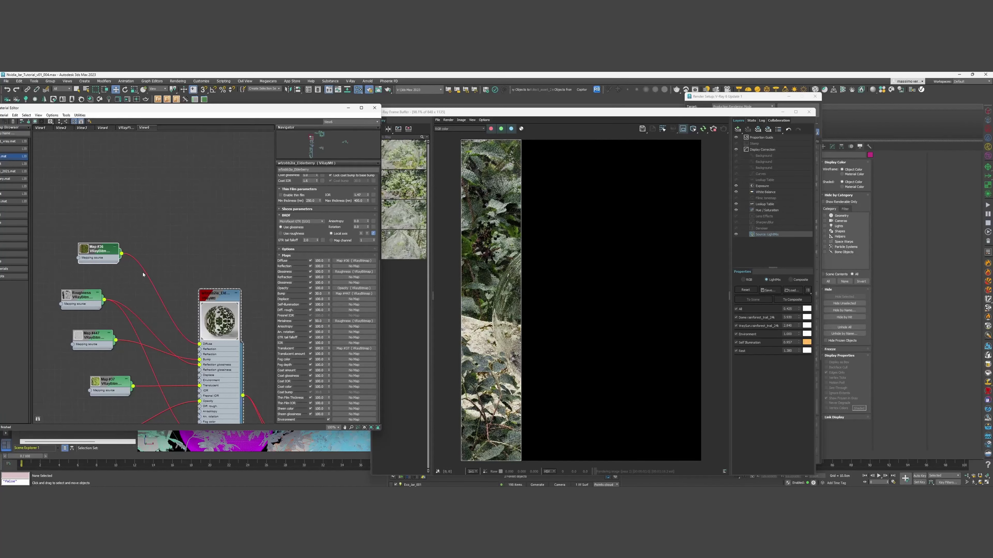
drag(122, 254, 166, 249)
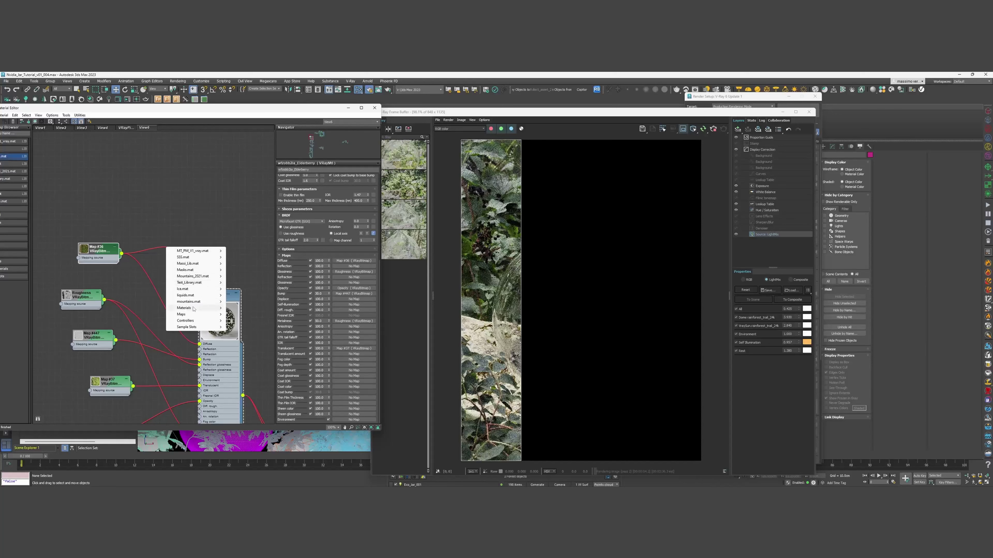
mouse_move(198, 316)
mouse_move(243, 321)
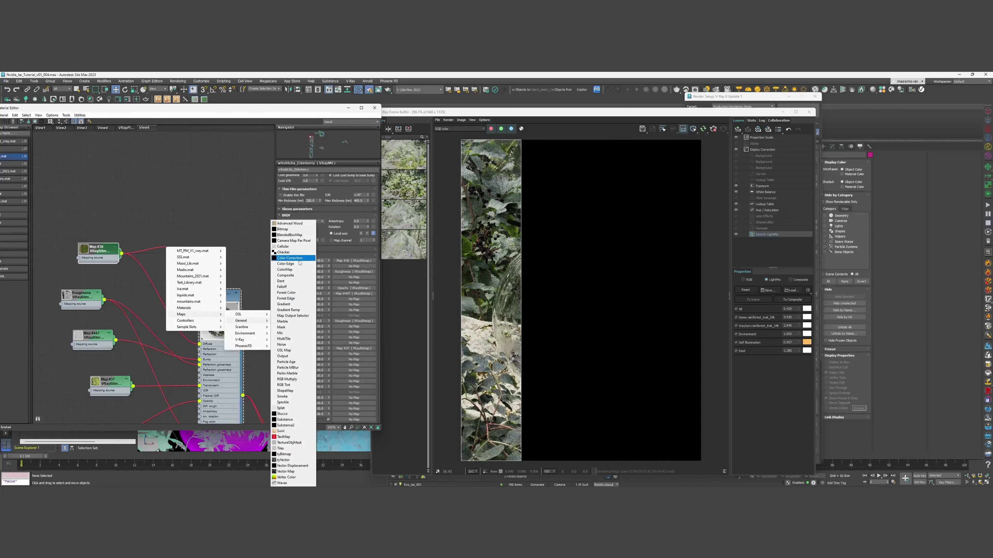
click(288, 258)
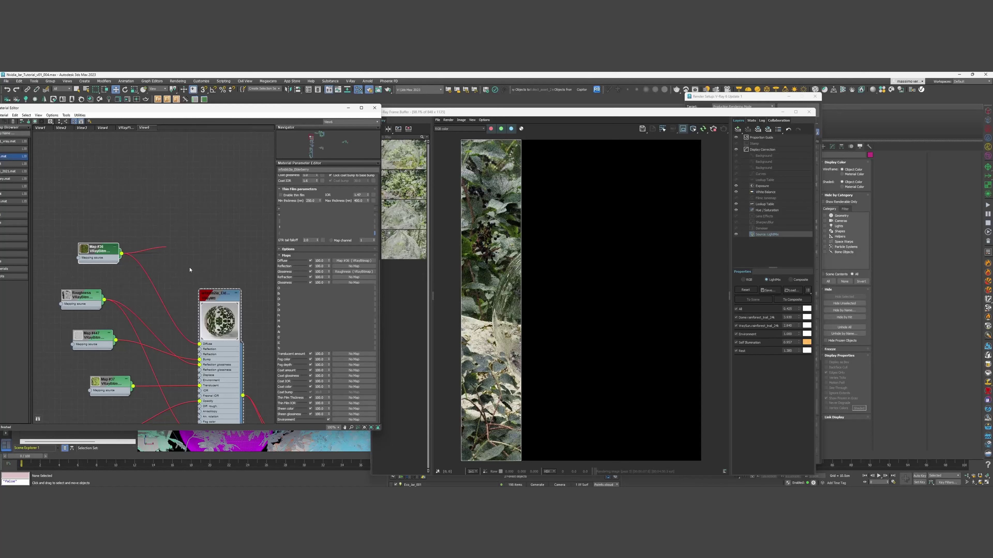
scroll(189, 269, up, 3)
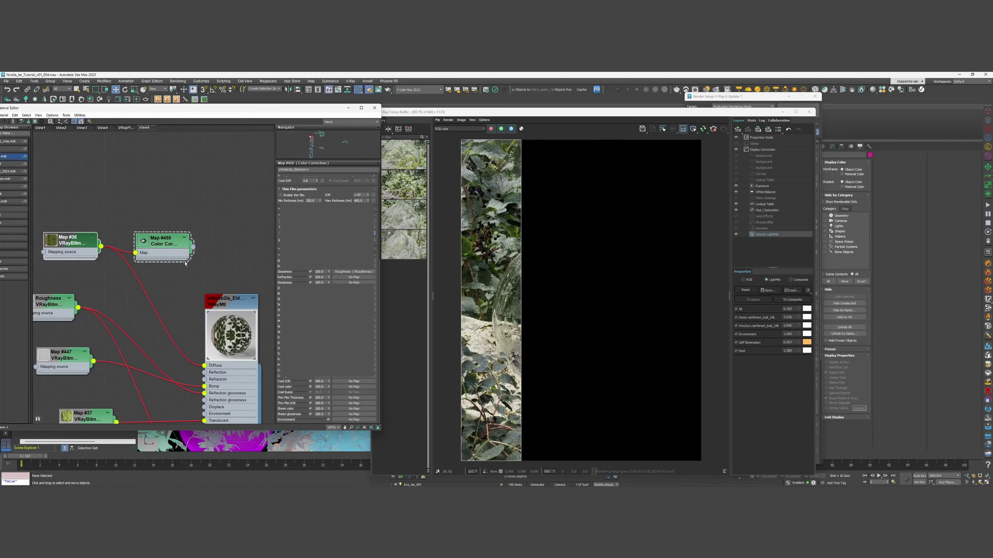
scroll(181, 262, up, 1)
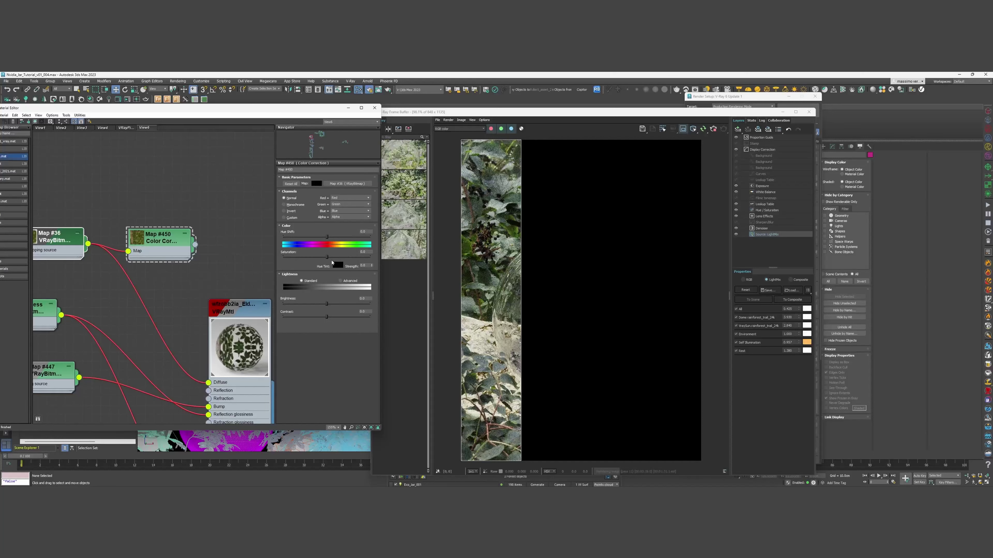
Tune the Color Correction's hue shift, saturation and Advanced lightness, and connect it to the Elderberry material's Diffuse input.
drag(332, 257, 326, 240)
click(340, 281)
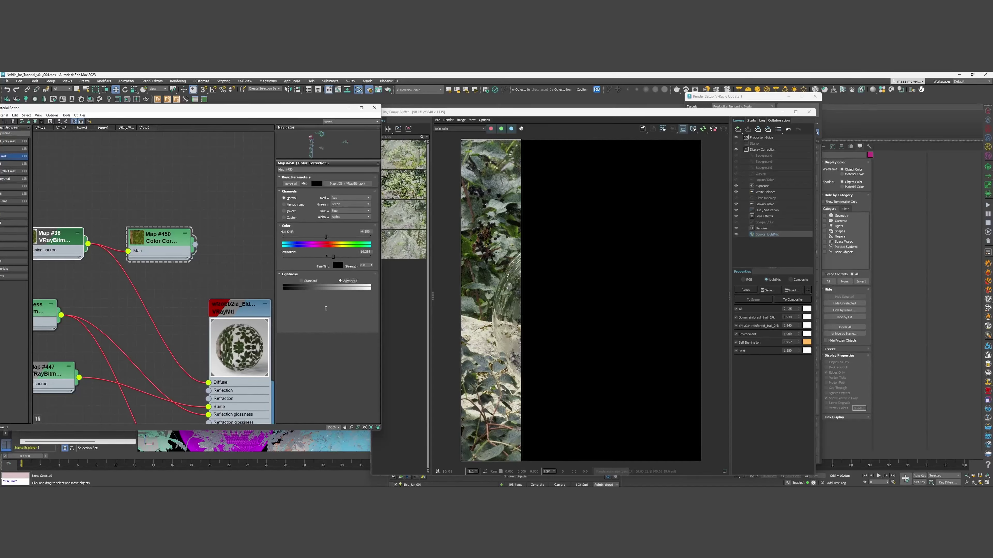
mouse_move(313, 304)
mouse_down()
mouse_move(307, 275)
mouse_move(331, 300)
mouse_up()
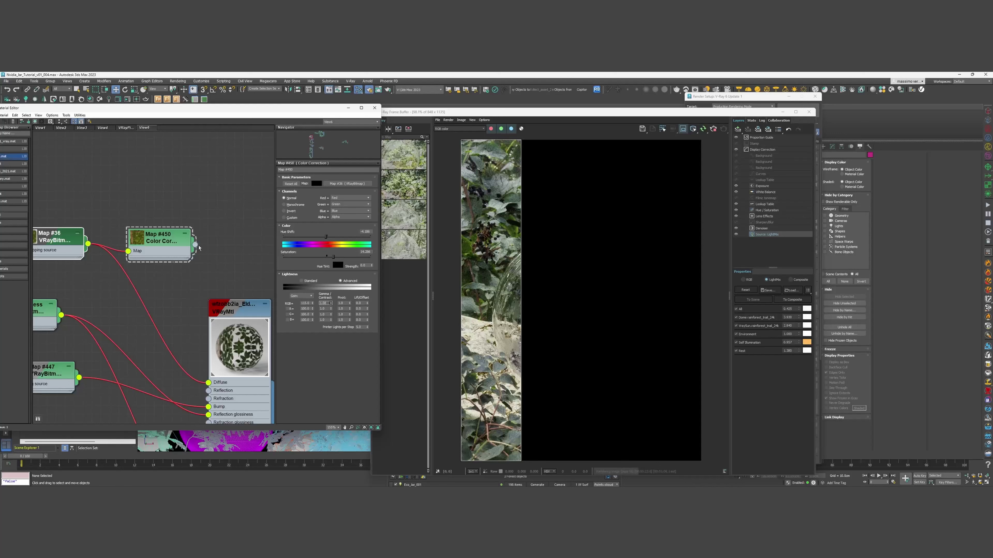
drag(195, 245, 209, 383)
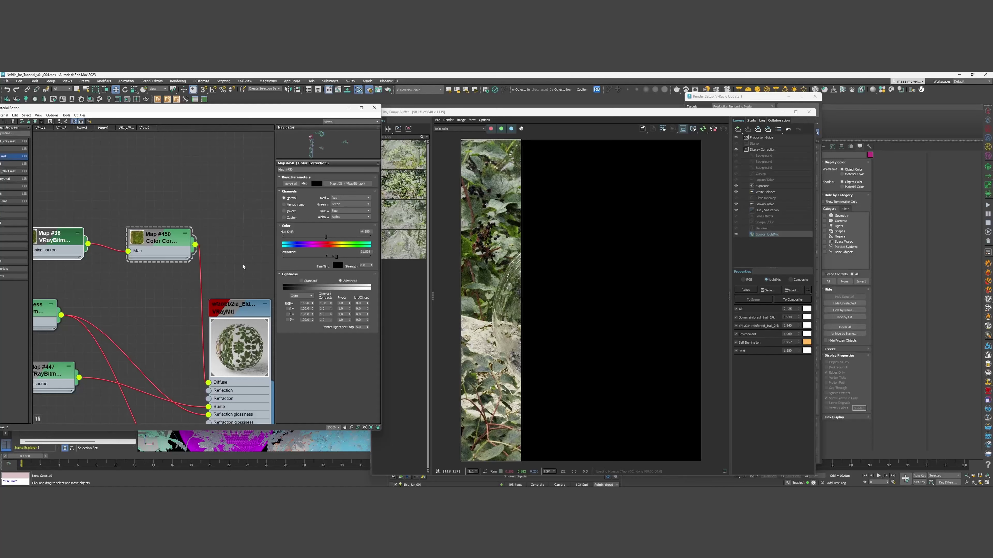
scroll(240, 262, down, 2)
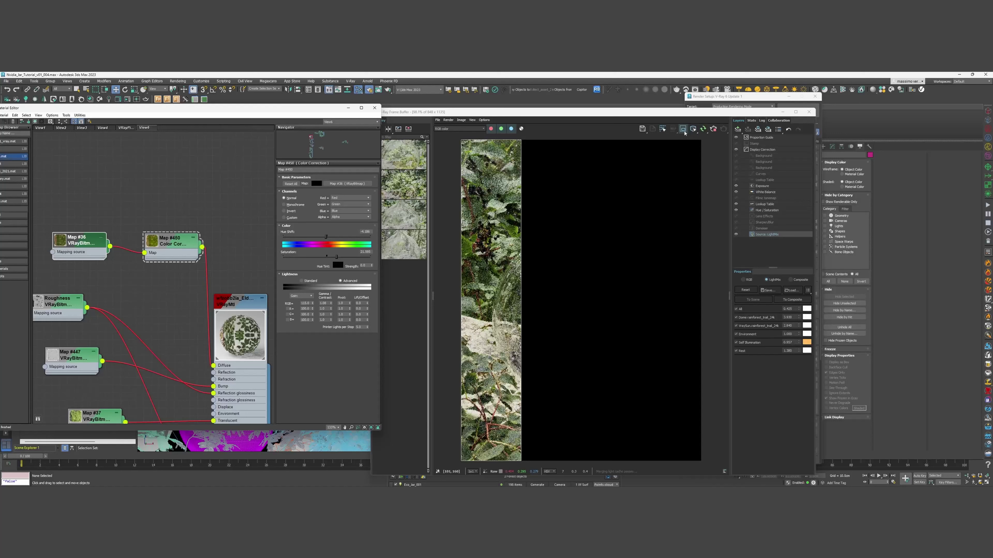
Turn off the region to render the full jar view, stop the render, and minimize the frame buffer and material editor.
click(685, 131)
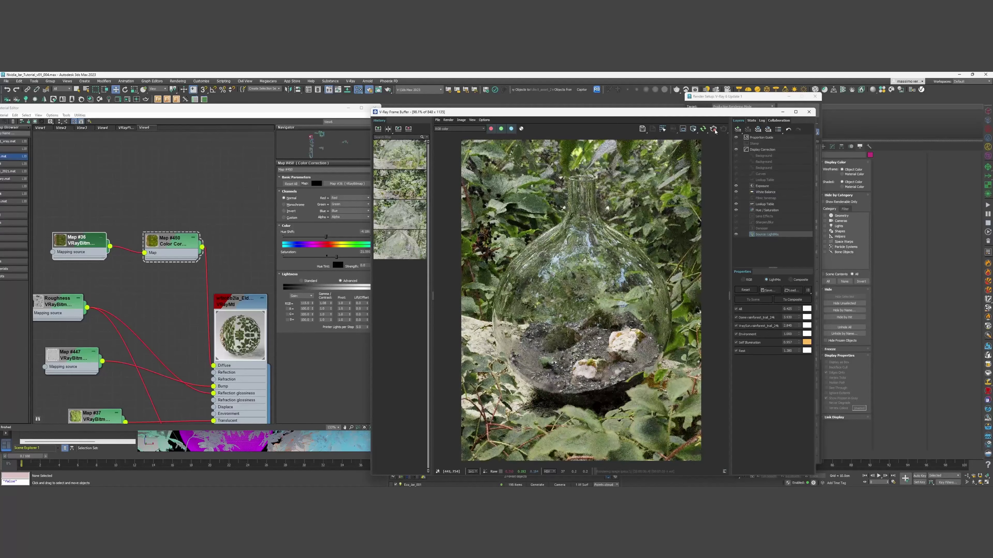
click(714, 129)
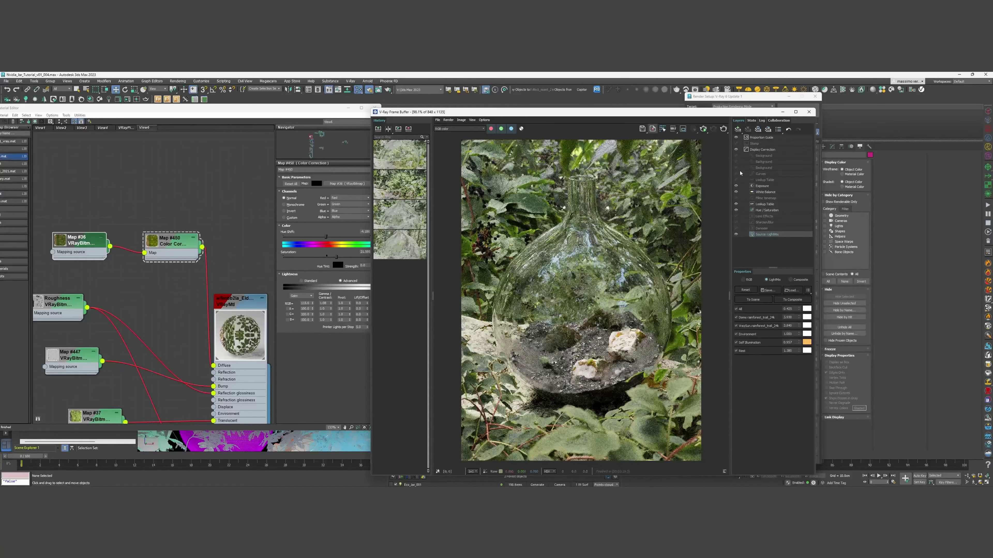
click(783, 112)
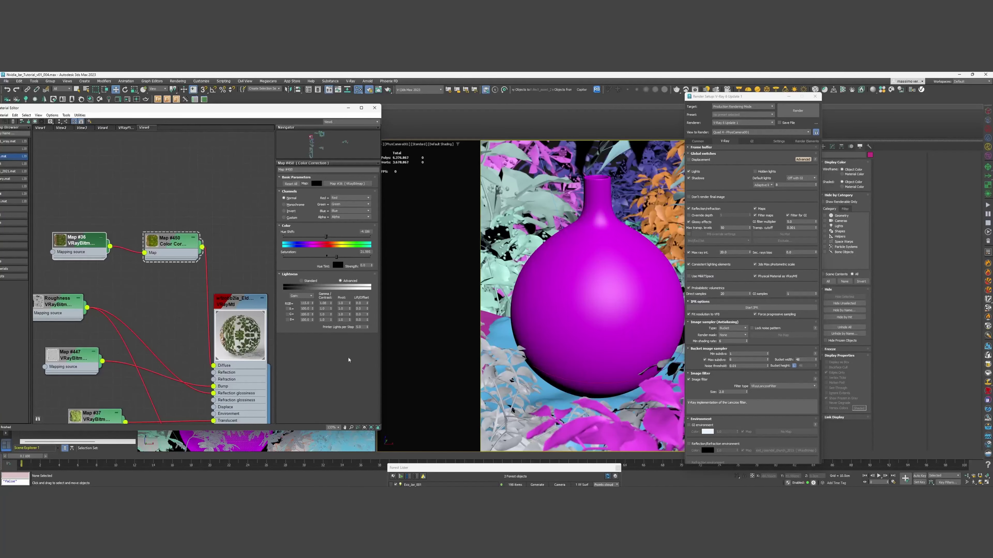
click(349, 107)
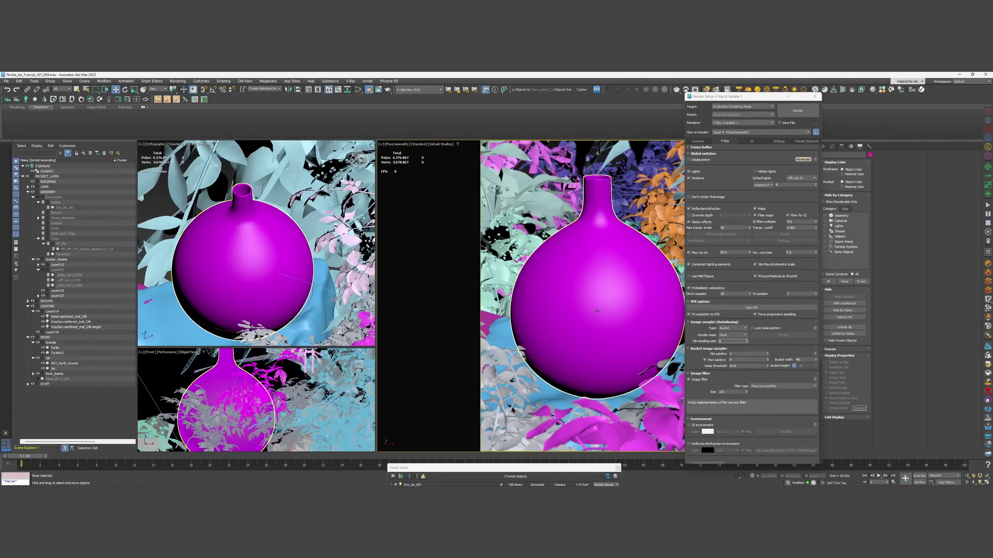
Select the glass jar, put Render Setup away and open the Noise modifier's parameters in the jar's modifier stack.
click(657, 259)
key(e)
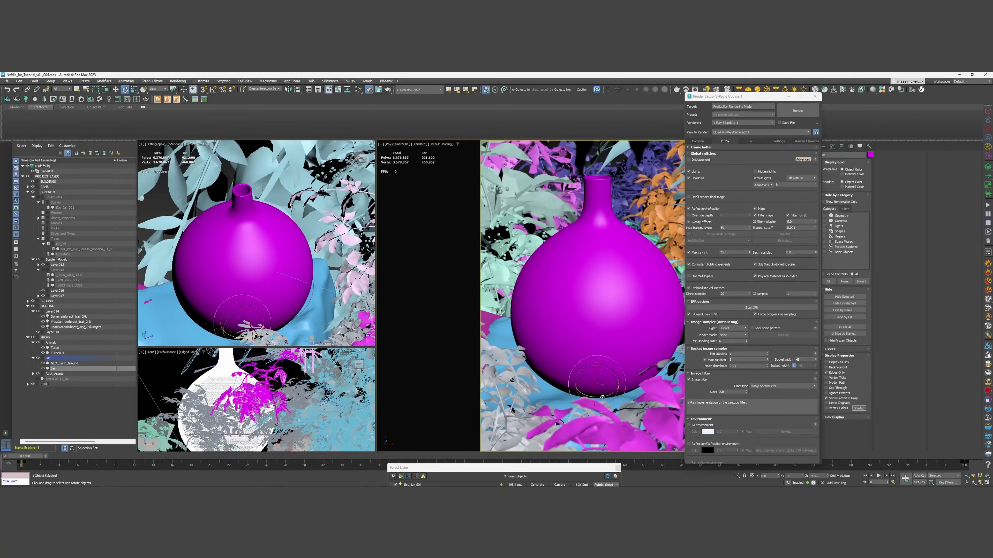
drag(602, 397, 606, 397)
drag(785, 97, 744, 100)
click(775, 100)
click(832, 147)
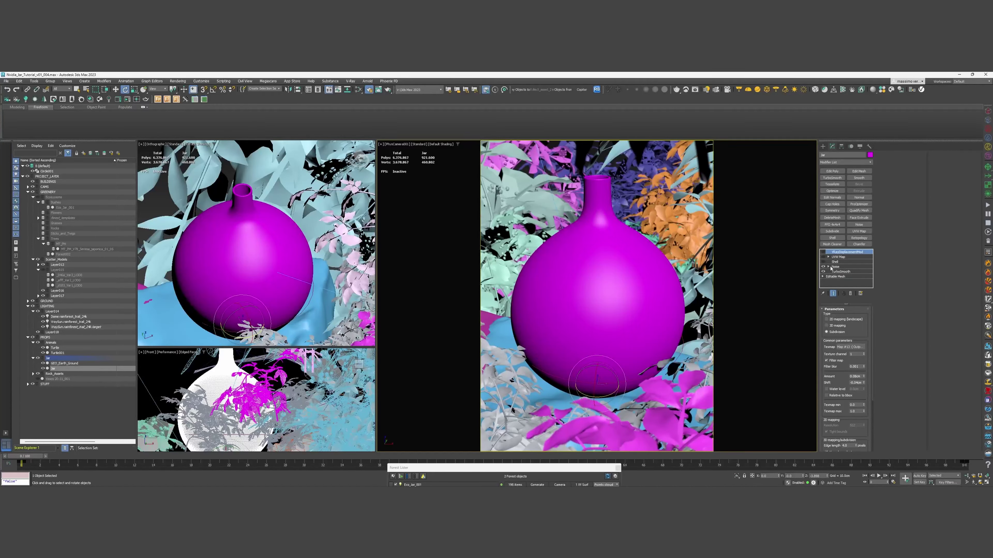
click(829, 267)
click(837, 267)
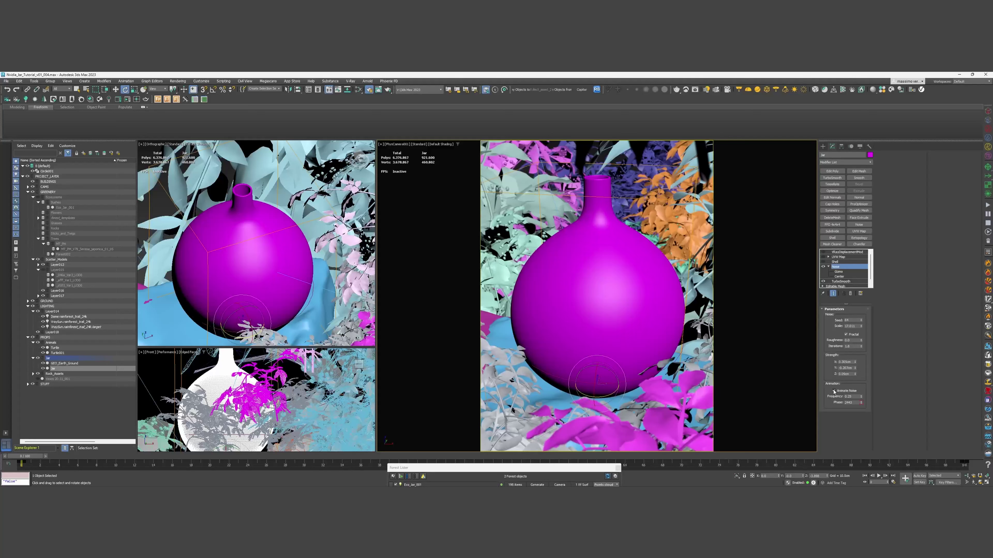
Lower the scale of the jar's Noise modifier to about 5.
click(834, 391)
drag(861, 328, 837, 205)
drag(840, 273, 830, 347)
drag(830, 346, 831, 340)
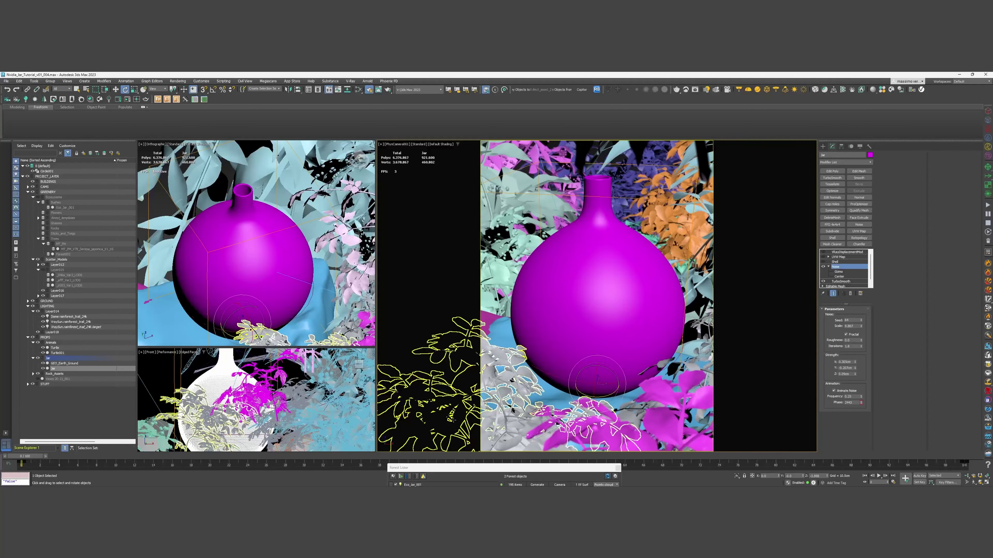